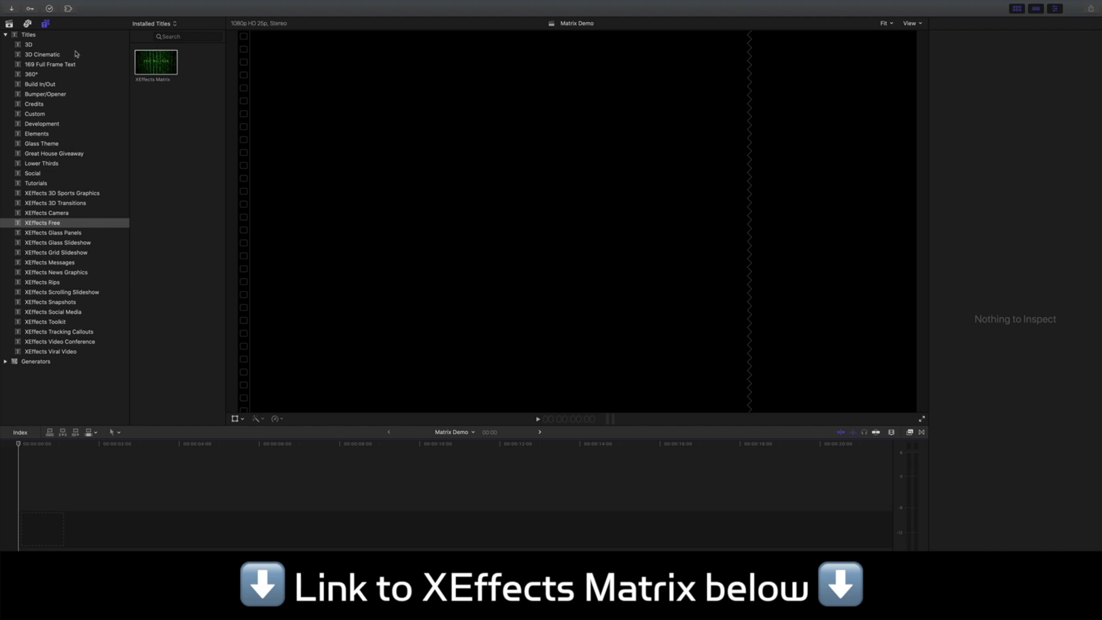
- Add the XEffects Matrix title at the start of the timeline and scrub to about 6:20 to show its text
left_click_drag(161, 64, 34, 525)
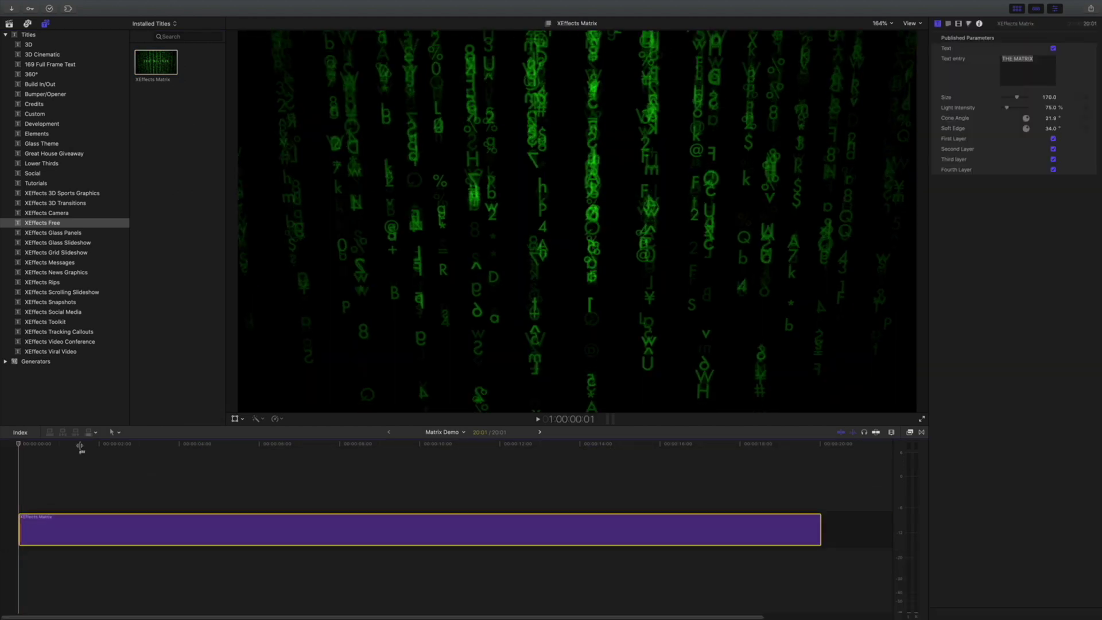
left_click_drag(66, 449, 289, 461)
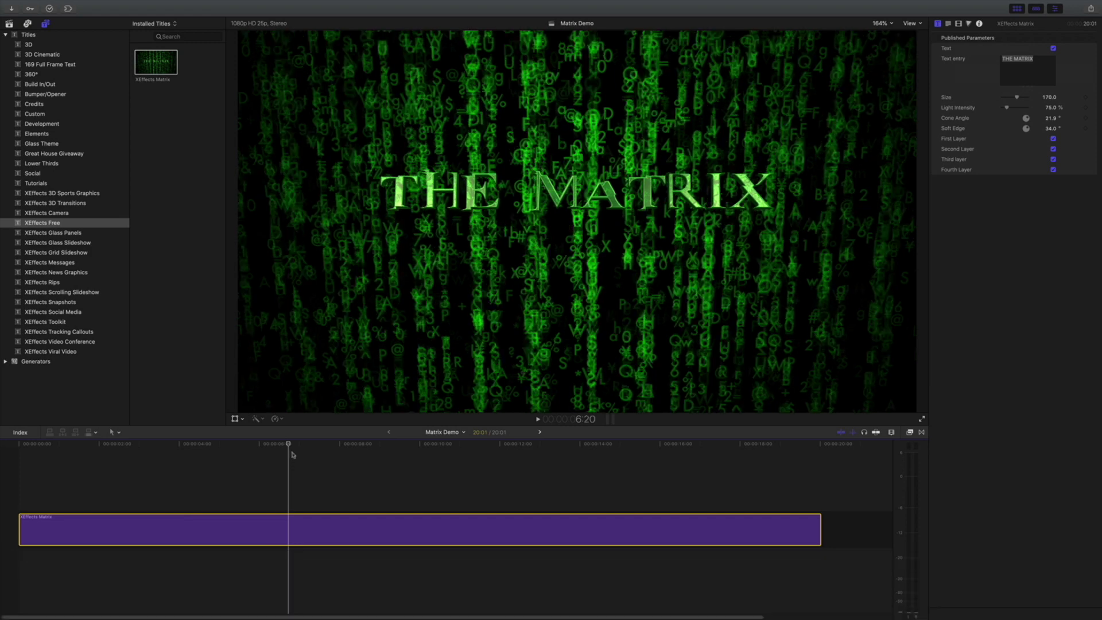
mouse_move(289, 461)
left_mouse_down()
mouse_move(379, 451)
mouse_move(291, 452)
left_mouse_up()
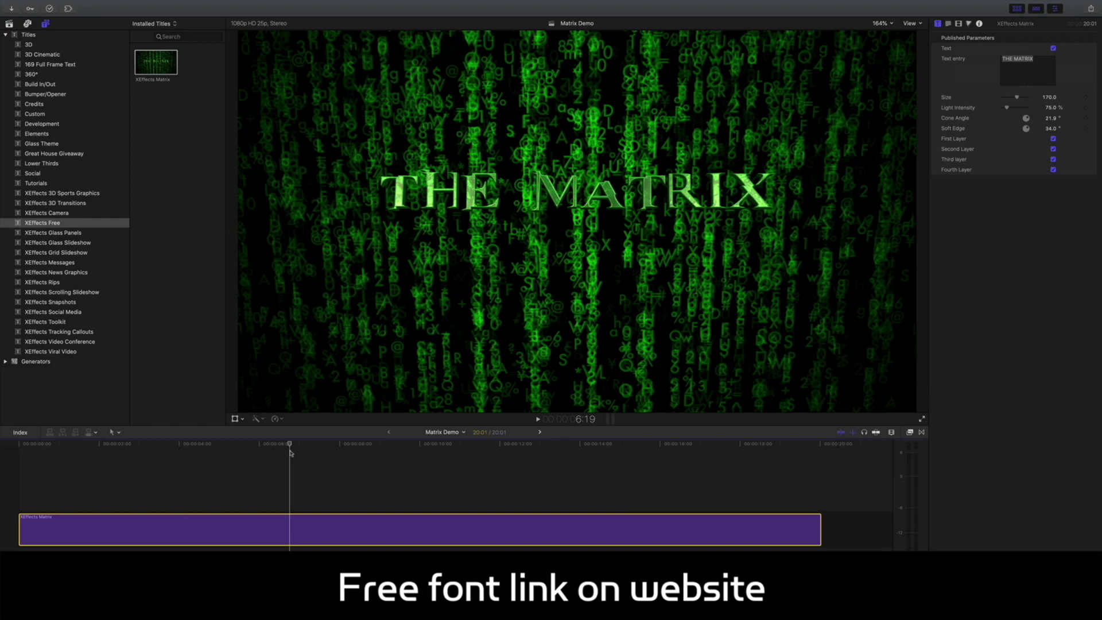
- Play and scrub through the middle of the Matrix title to examine how the text and falling characters animate
left_click_drag(290, 453, 331, 451)
key("space")
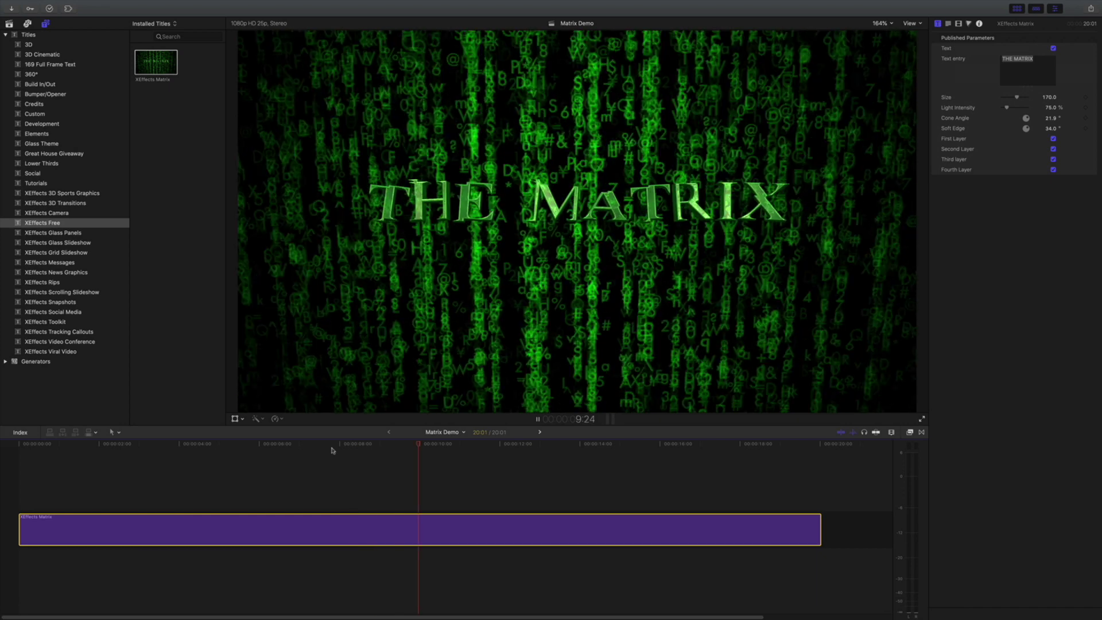
left_click_drag(388, 450, 356, 447)
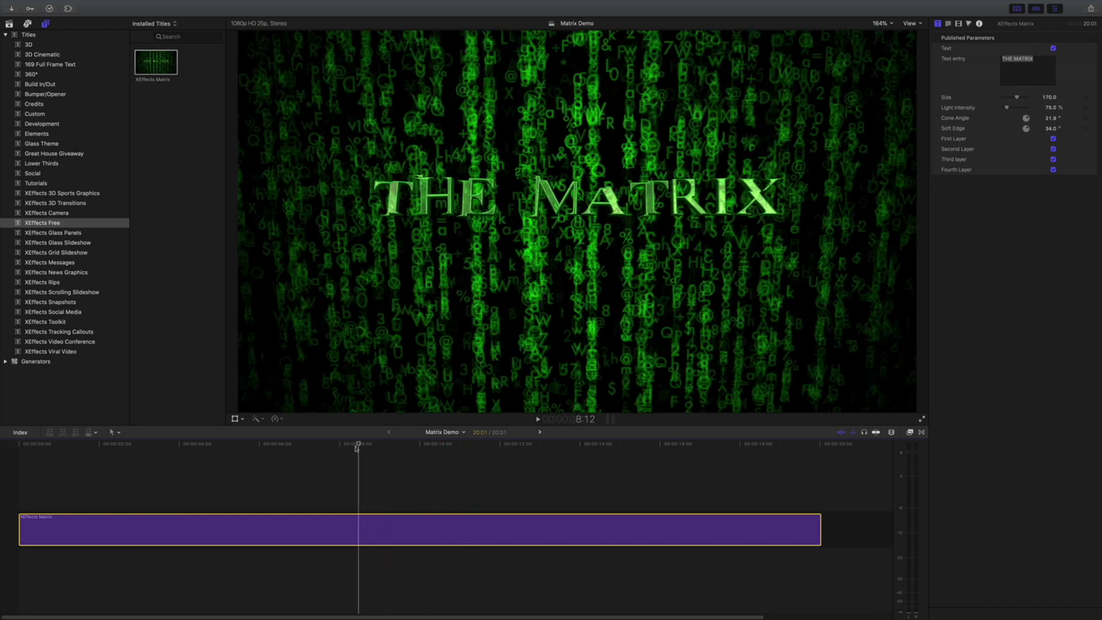
key("space")
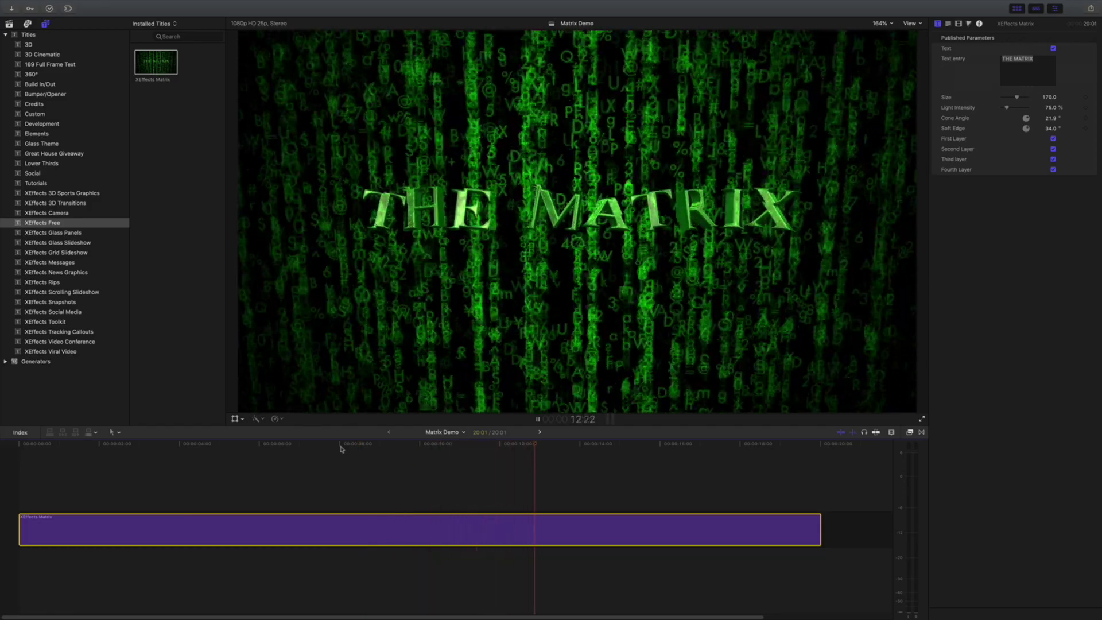
key("space")
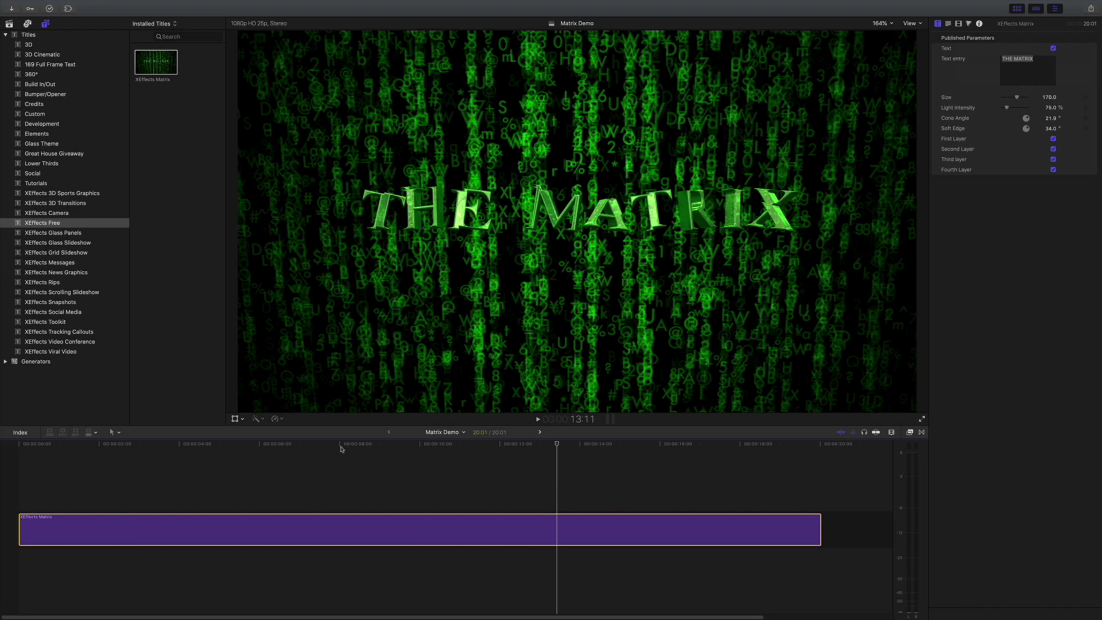
mouse_move(557, 444)
left_mouse_down()
mouse_move(544, 446)
mouse_move(553, 446)
left_mouse_up()
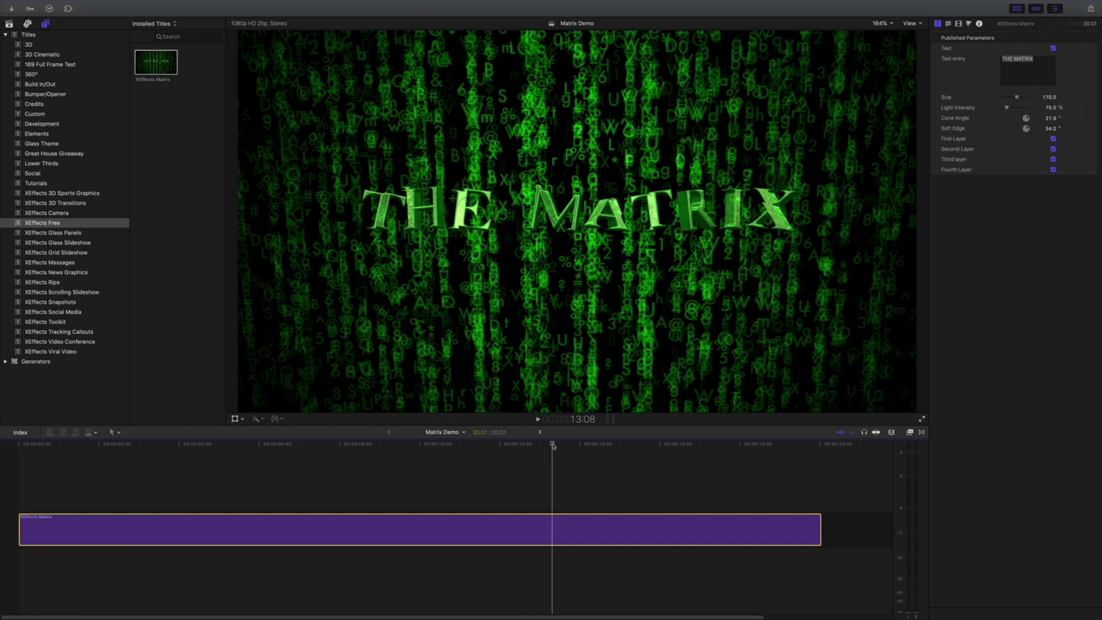
mouse_move(553, 446)
left_mouse_down()
mouse_move(525, 446)
mouse_move(559, 446)
mouse_move(540, 448)
left_mouse_up()
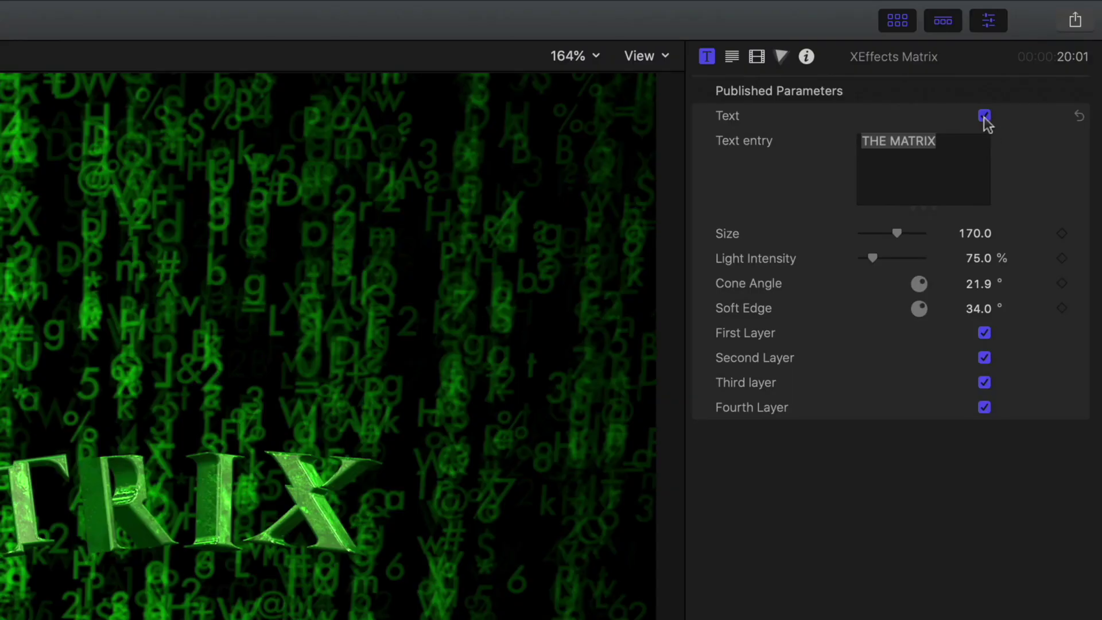
- Toggle the title's text off and on, and try a lowercase x at the end of THE MATRIX before restoring the capital
left_click(984, 116)
left_click(984, 116)
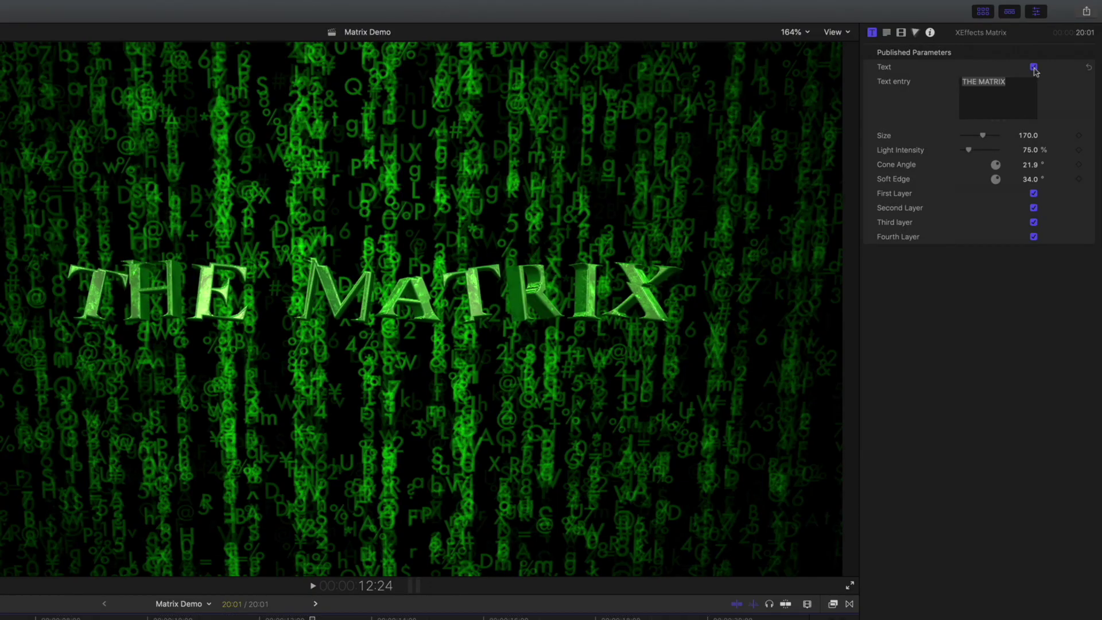
left_click(1009, 85)
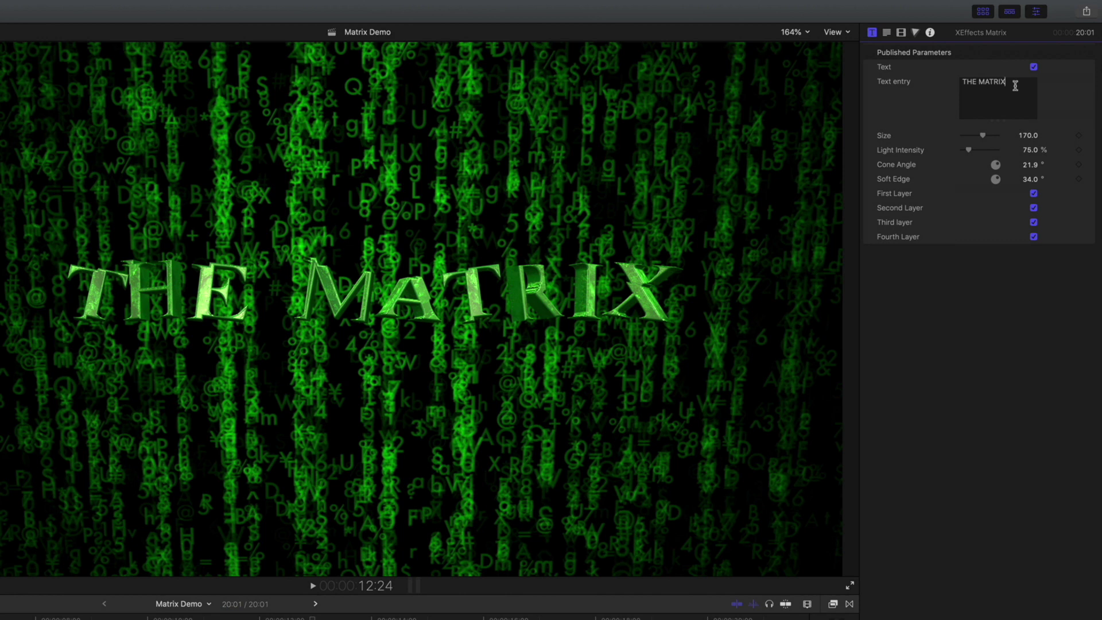
key("BackSpace")
type("x")
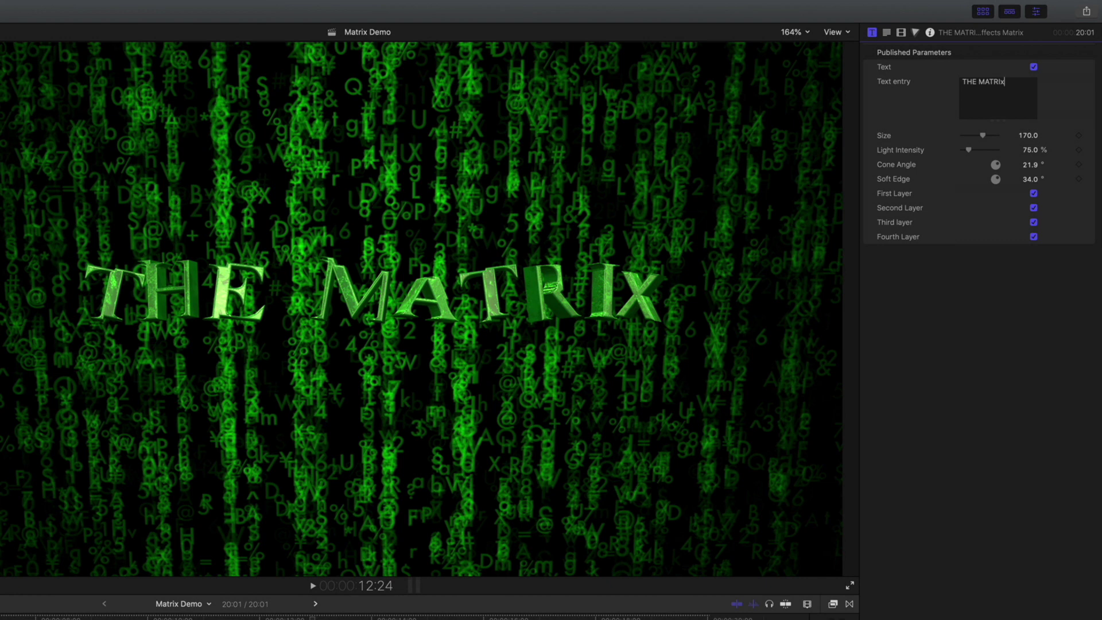
key("BackSpace")
type("X")
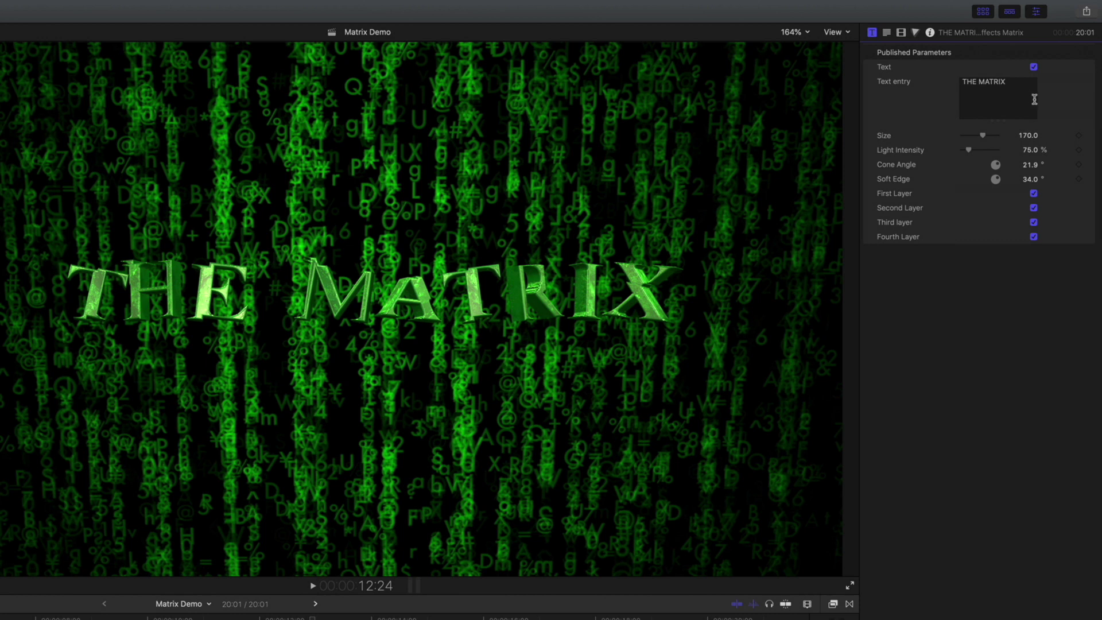
- Copy the title text, try replacing it with the @ symbol, and paste THE MATRIX back in
left_click_drag(1014, 84, 948, 86)
key("super+c")
key("BackSpace")
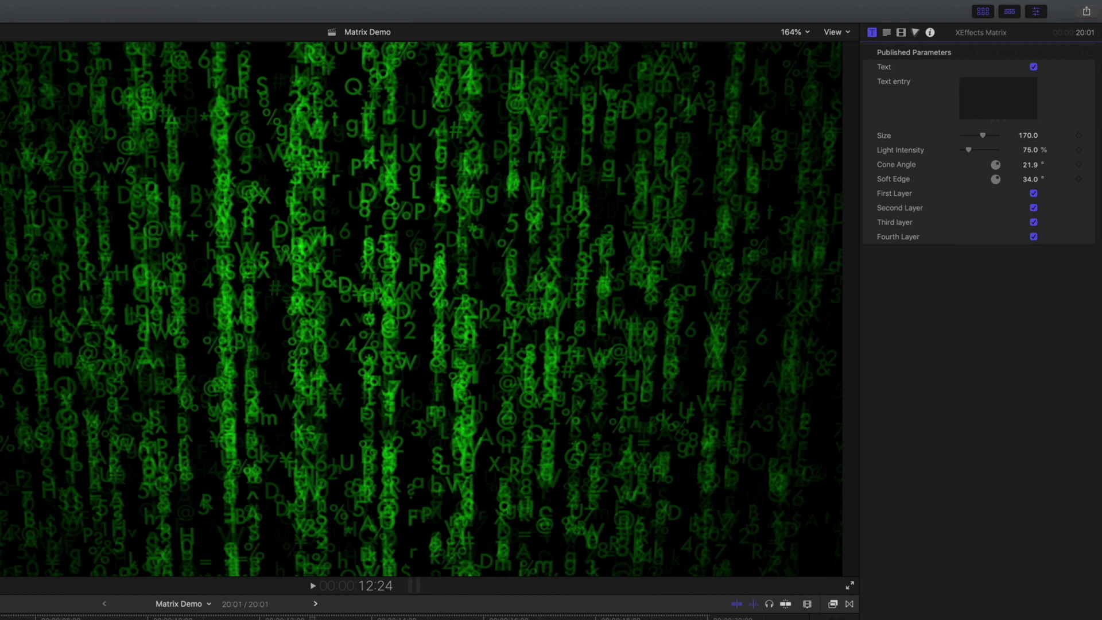
type("@")
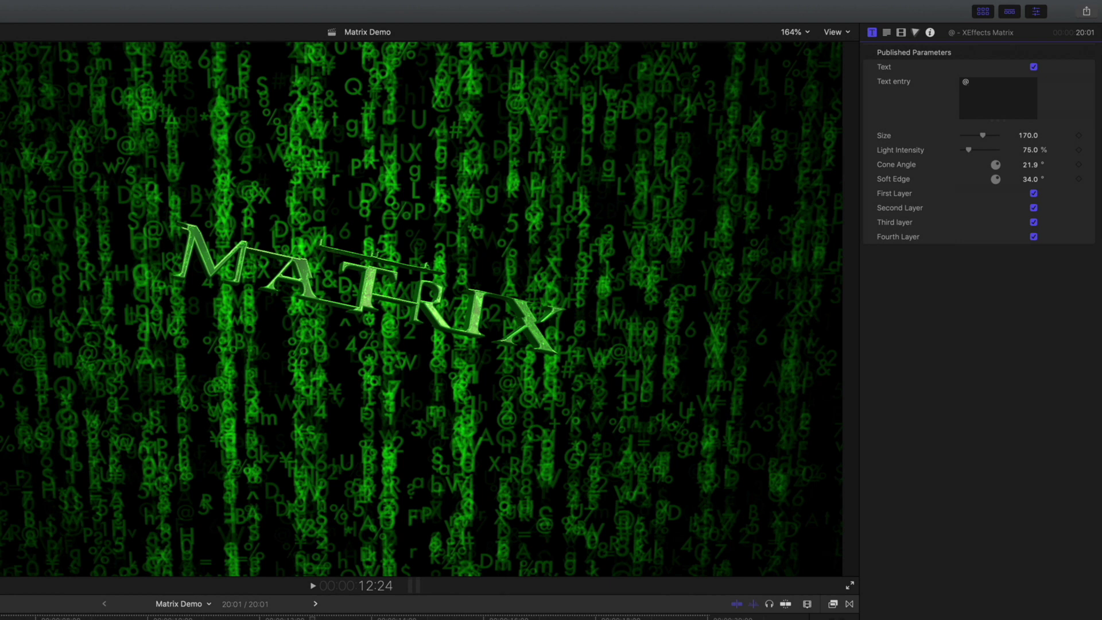
key("BackSpace")
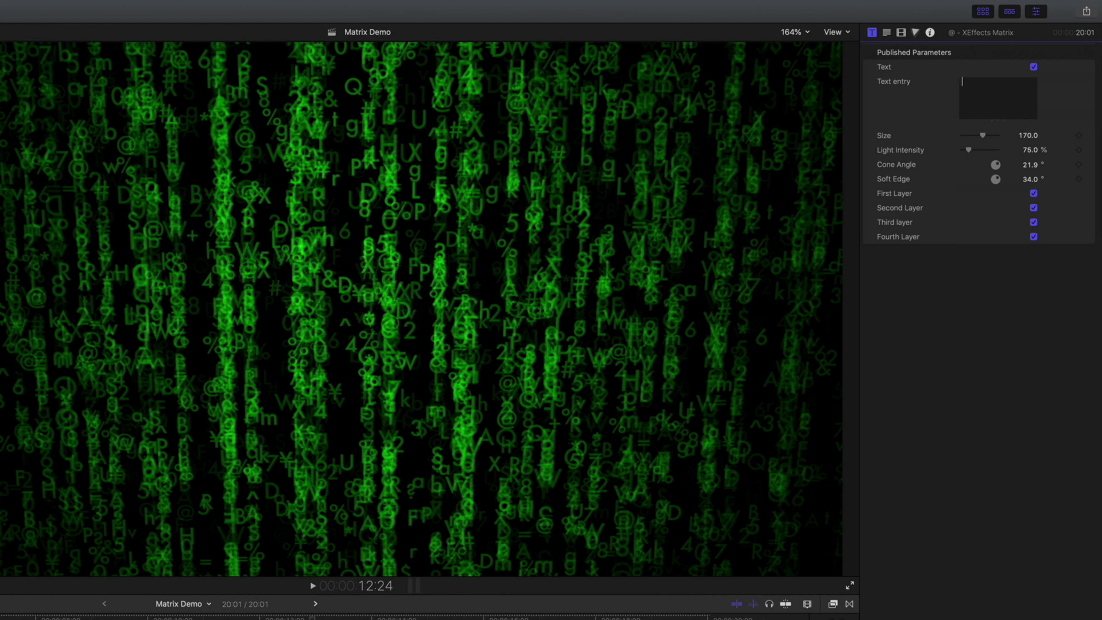
key("super+v")
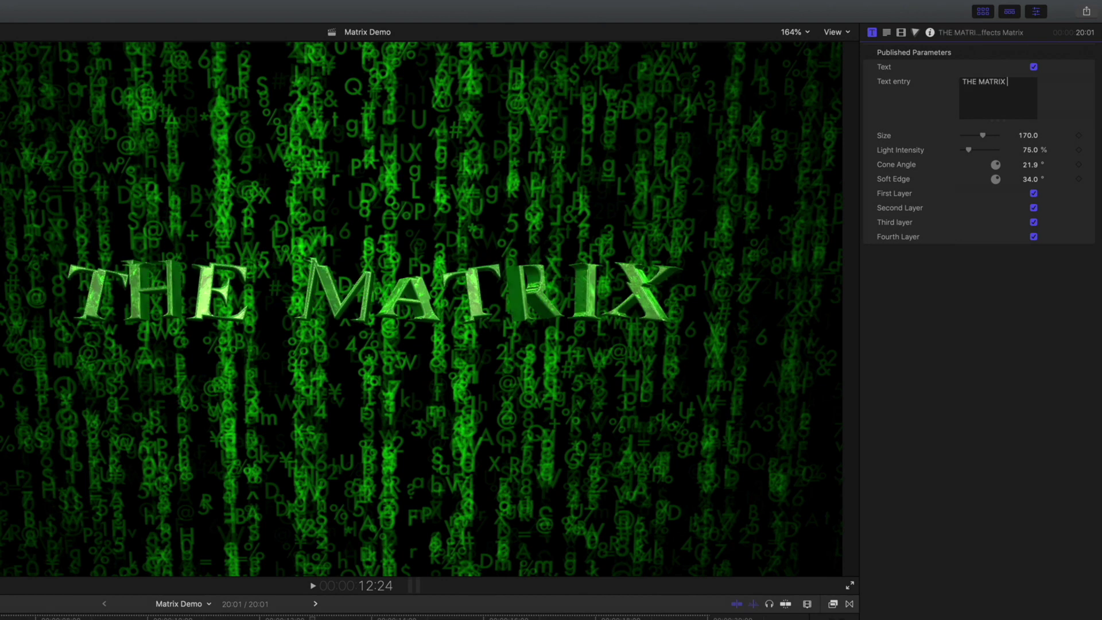
- Set the title's text size to 175 and slightly adjust its light intensity
left_click_drag(1028, 144, 1027, 141)
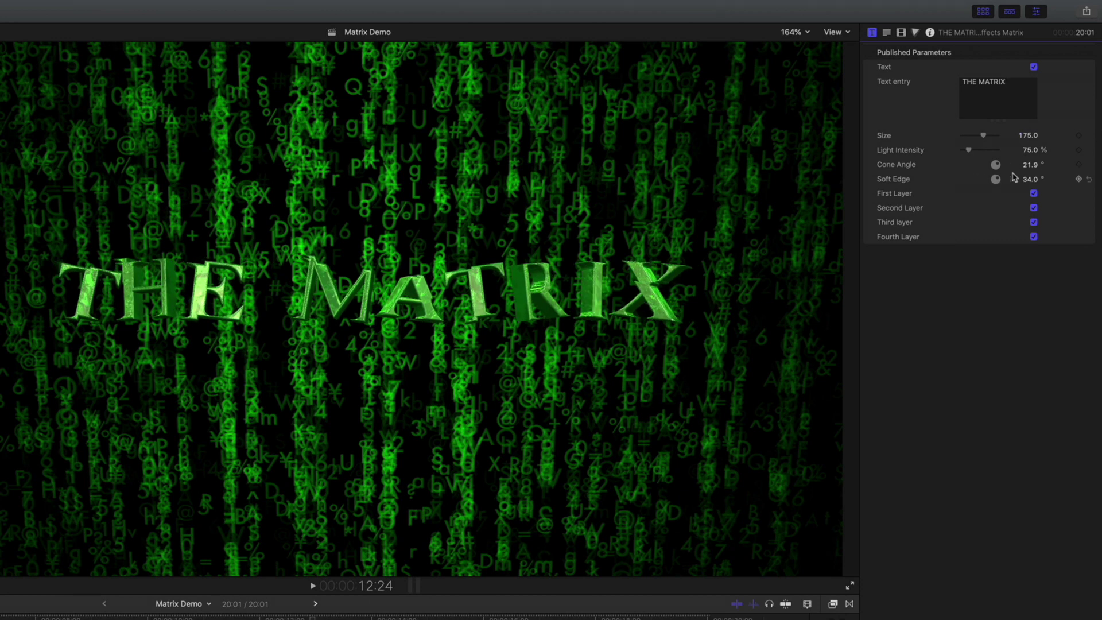
mouse_move(969, 150)
left_mouse_down()
mouse_move(980, 151)
mouse_move(969, 153)
left_mouse_up()
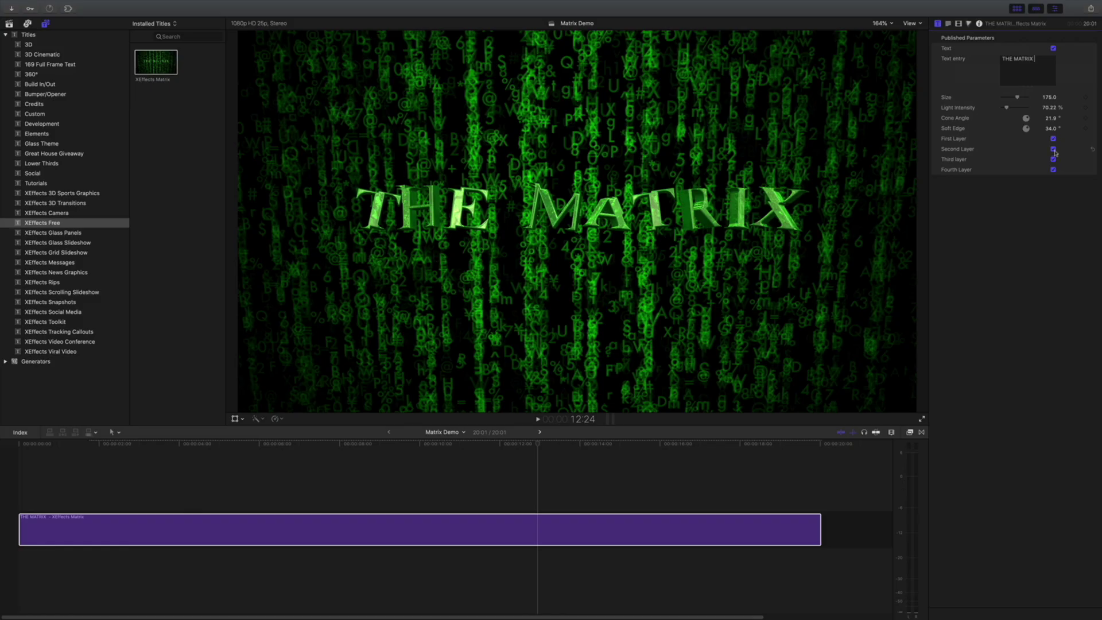
- Try the title with its second, third and fourth character layers turned off, and turn all three back on
left_click(1053, 149)
left_click(1053, 159)
left_click(1053, 169)
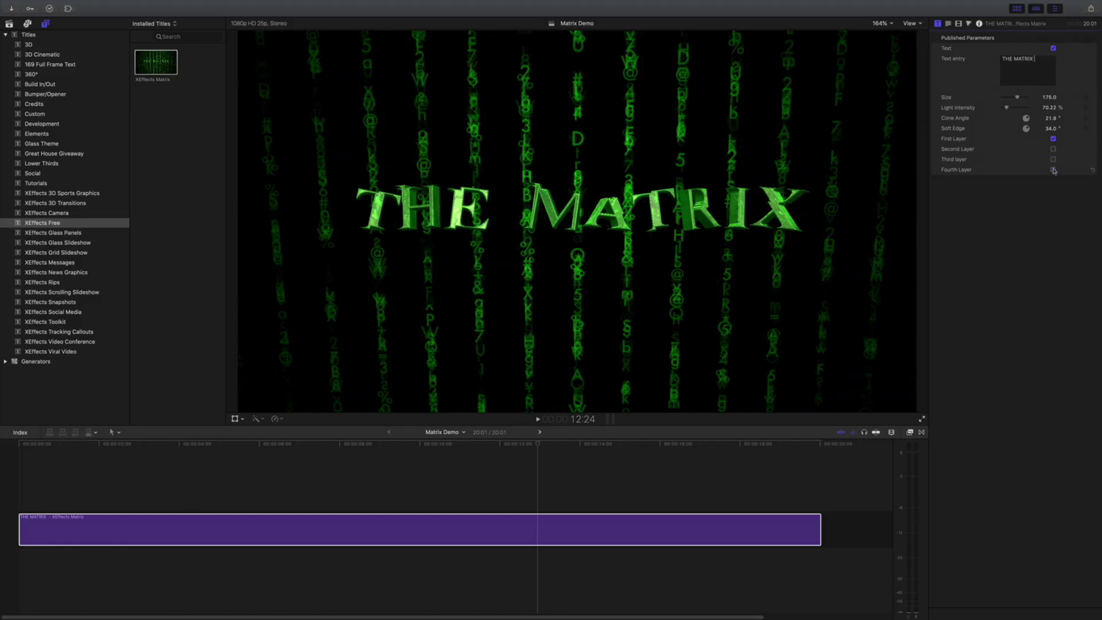
left_click(1053, 169)
left_click(1054, 159)
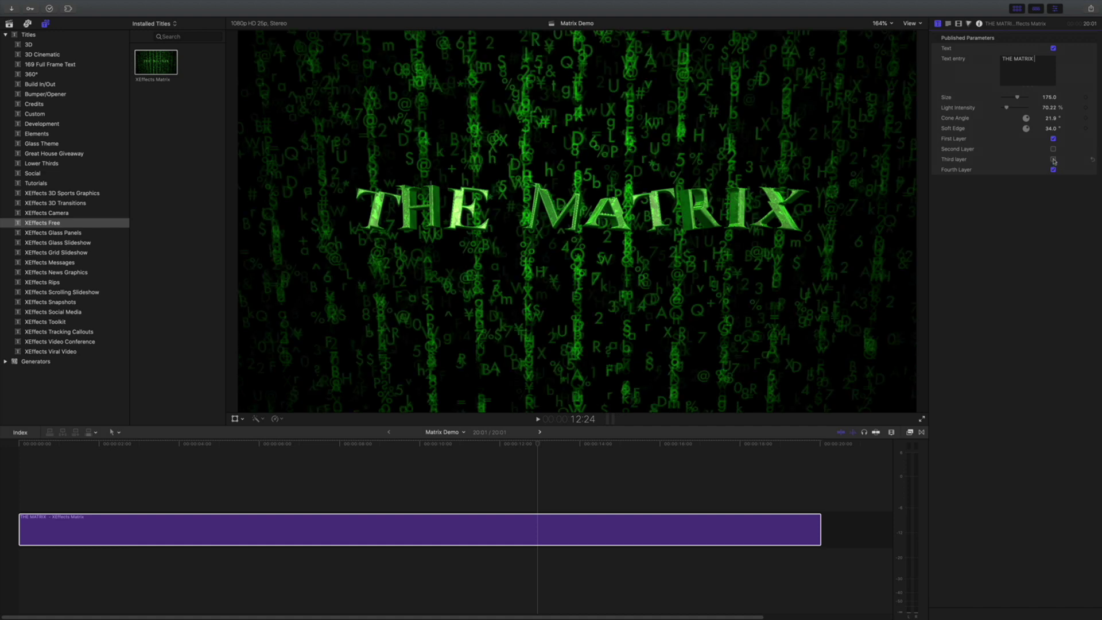
left_click(1054, 150)
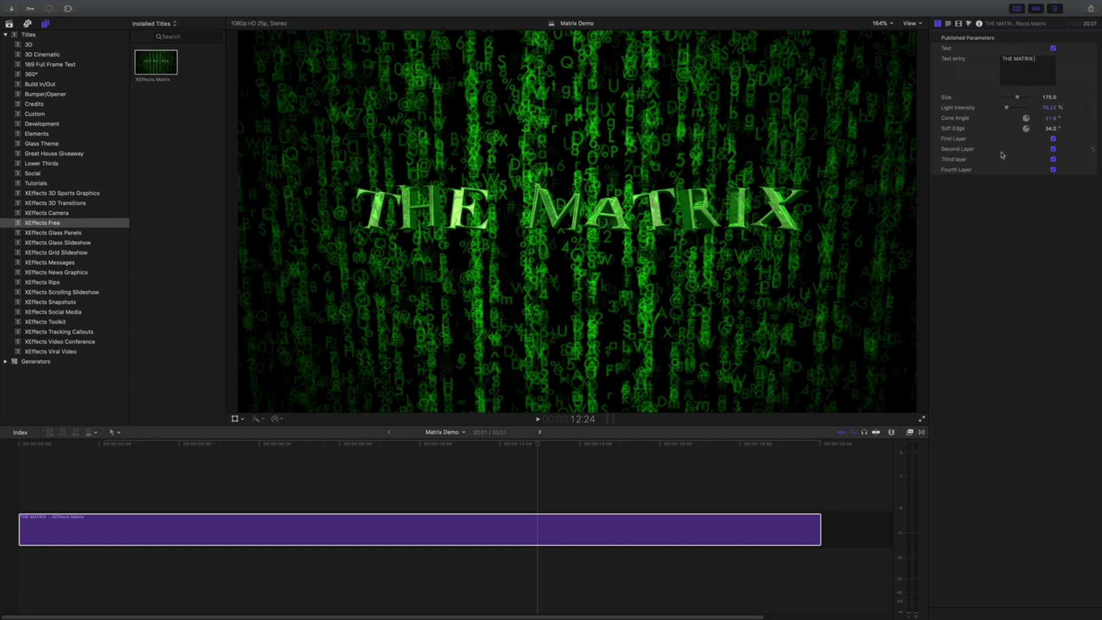
- Try a blue paint color on the 3D text's Nickel material
left_click(949, 24)
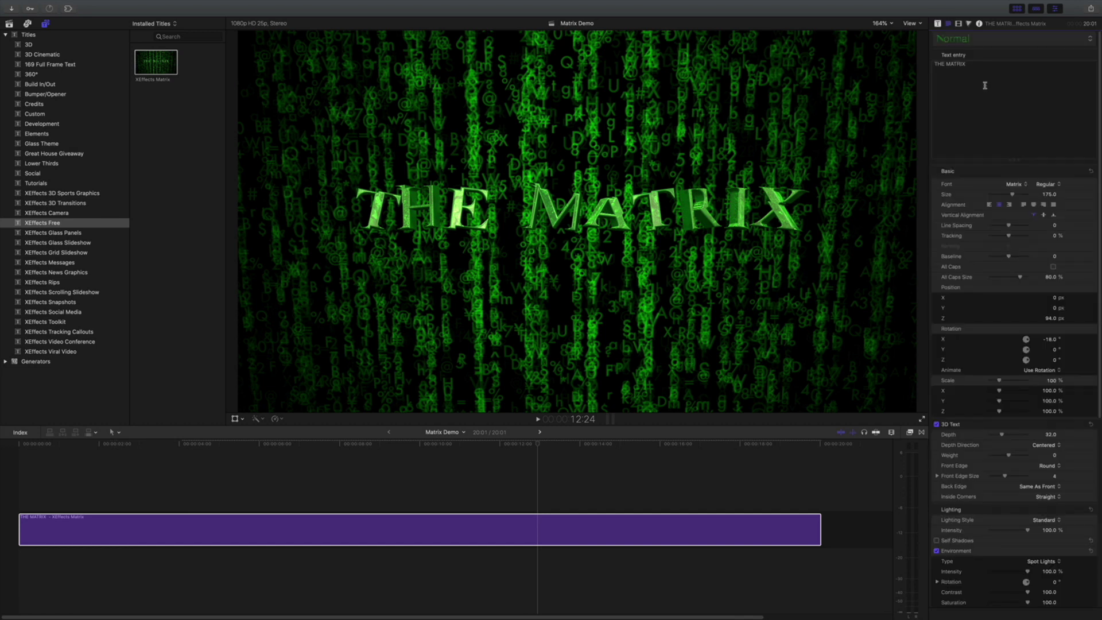
scroll(995, 221, "down", 10)
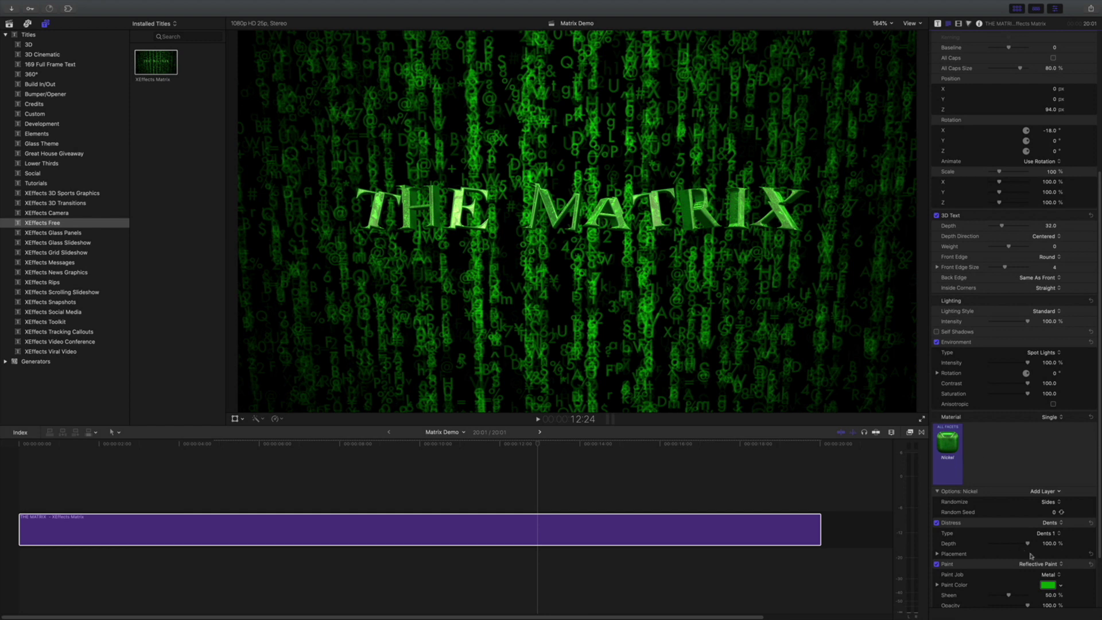
left_click(1049, 585)
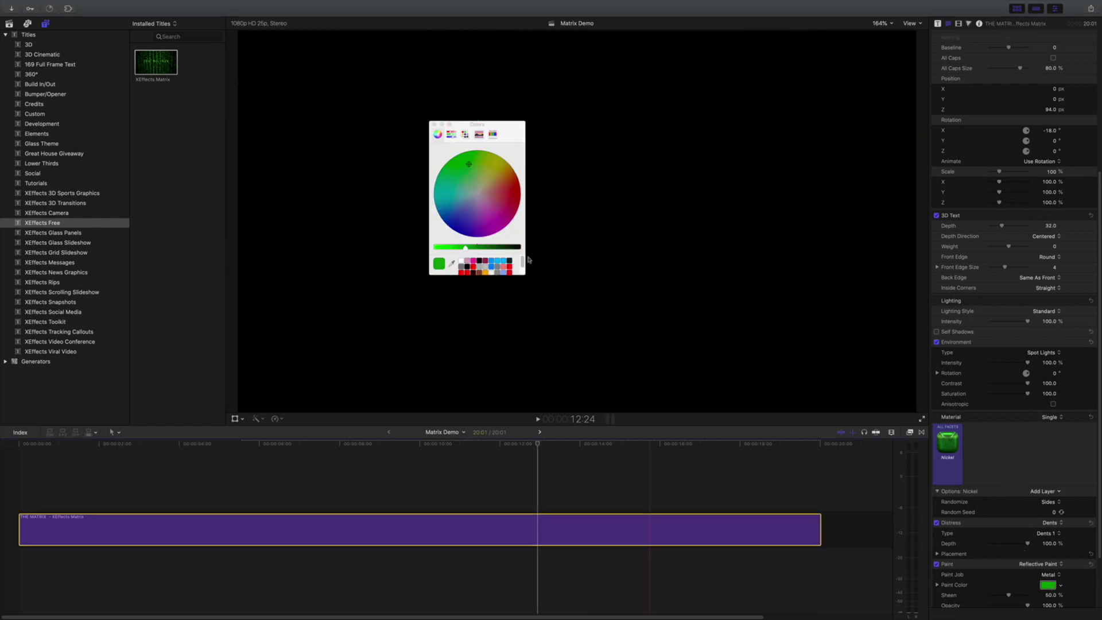
left_click(491, 261)
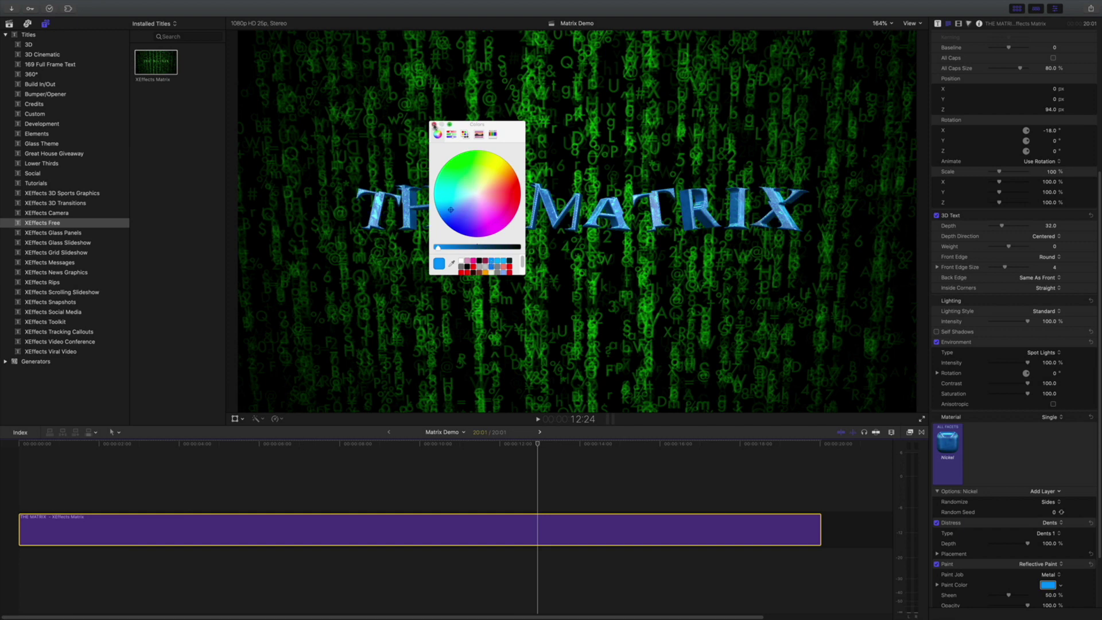
left_click(434, 124)
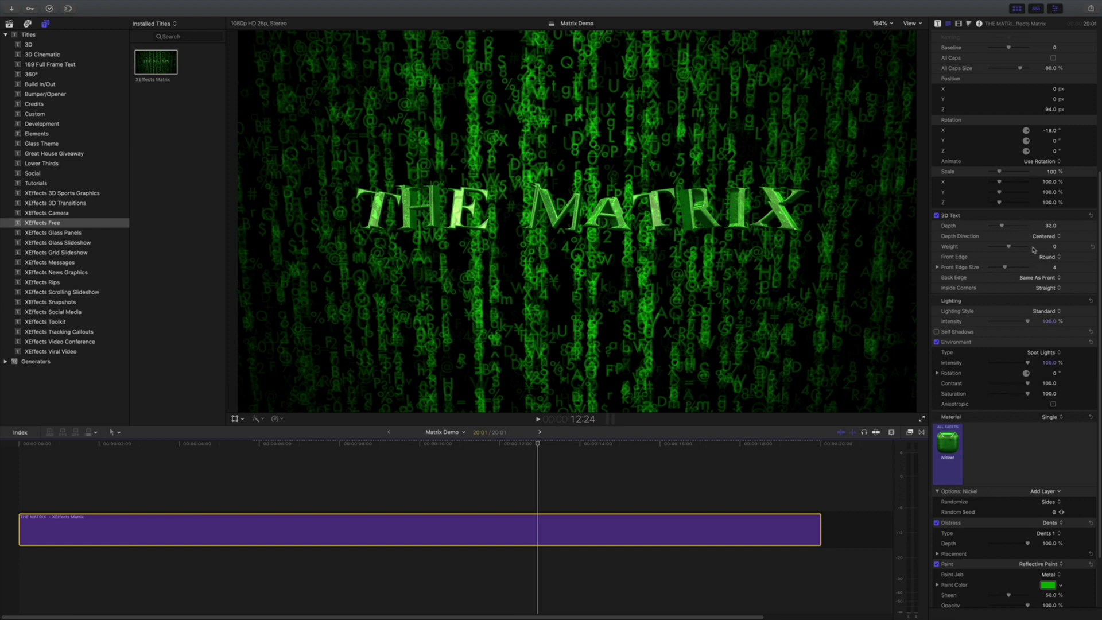
scroll(1031, 246, "up", 6)
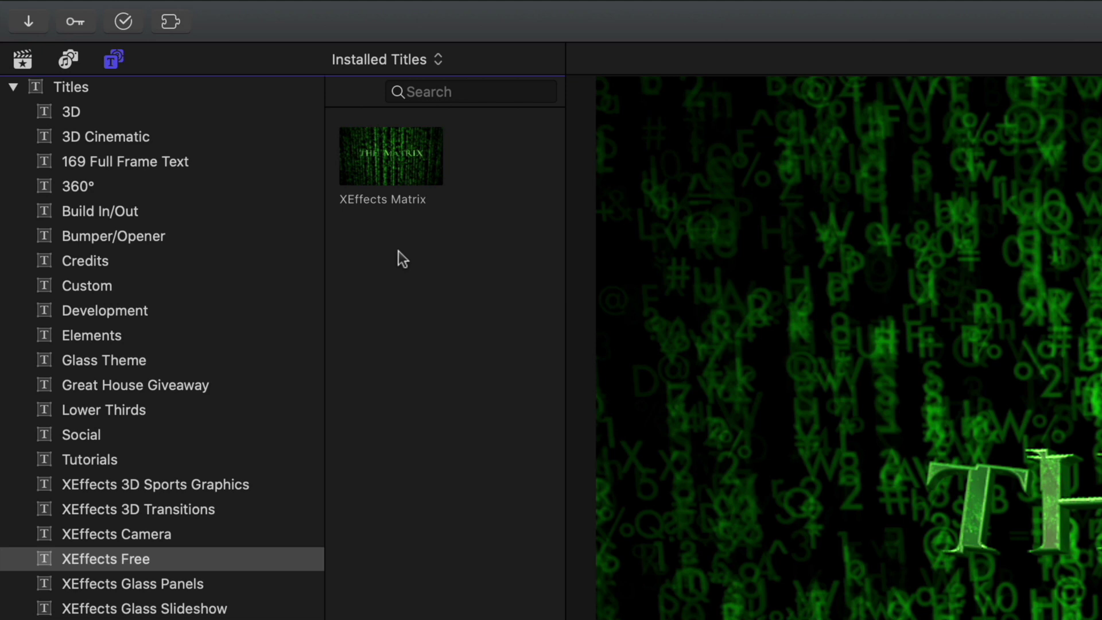
- Check that the XEffects Matrix title in the browser offers the option to open it in Motion
right_click(389, 167)
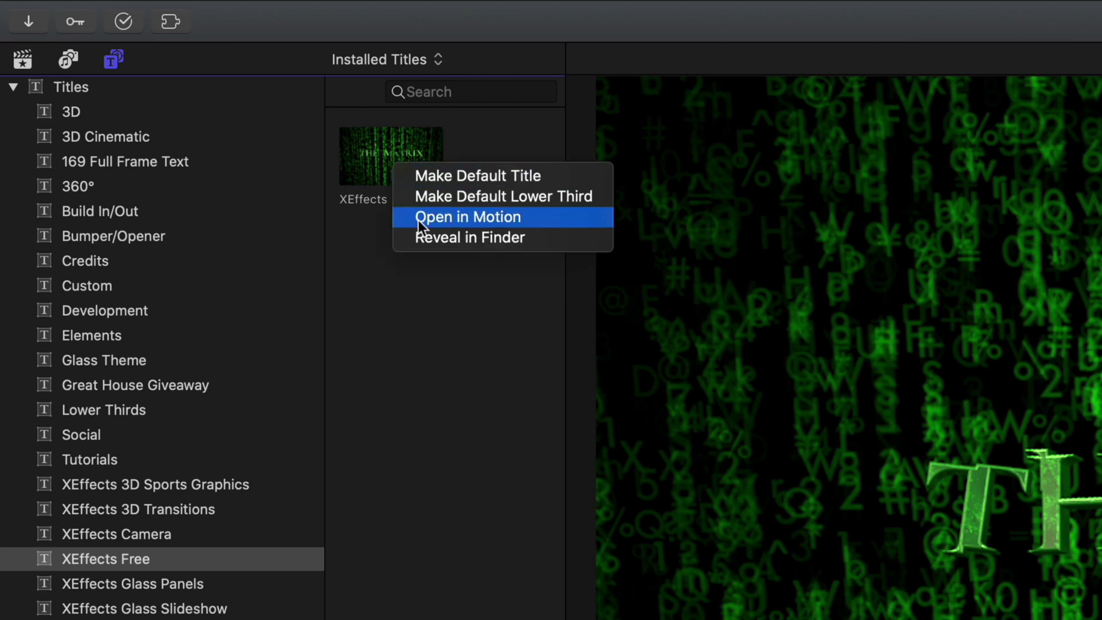
left_click(339, 270)
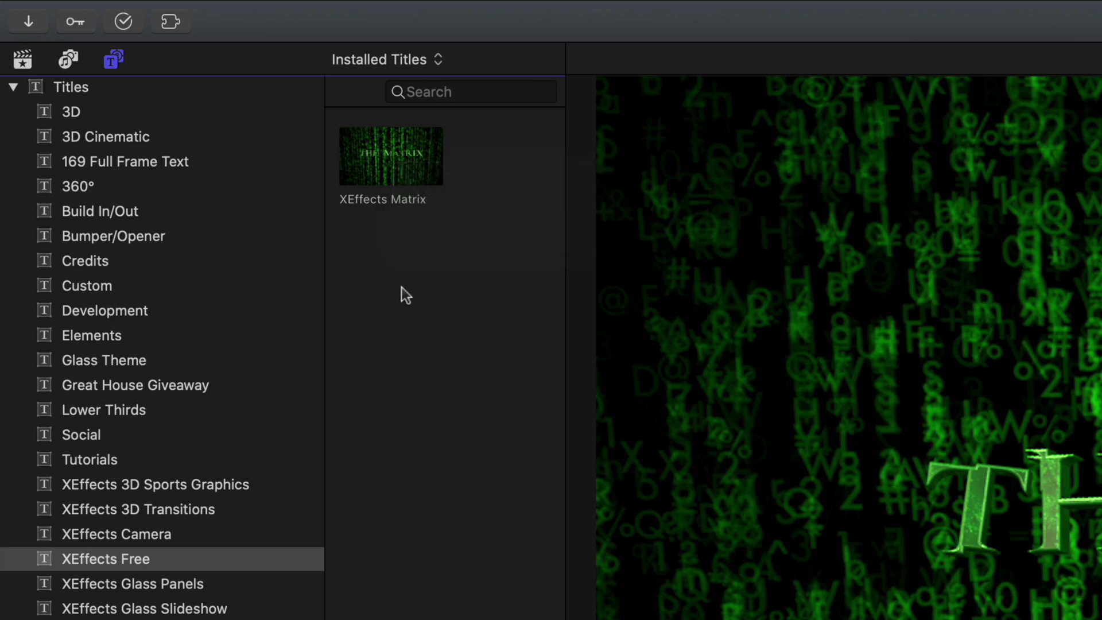
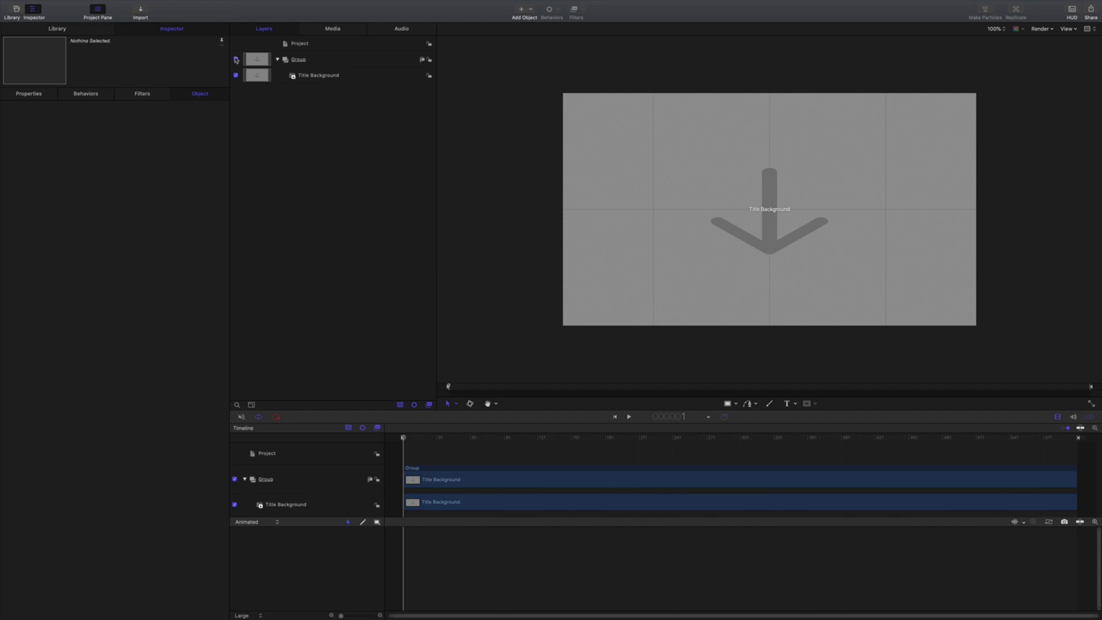
- In the Motion title project, hide the Title Background's group and create a new group named Layer 1
left_click(235, 59)
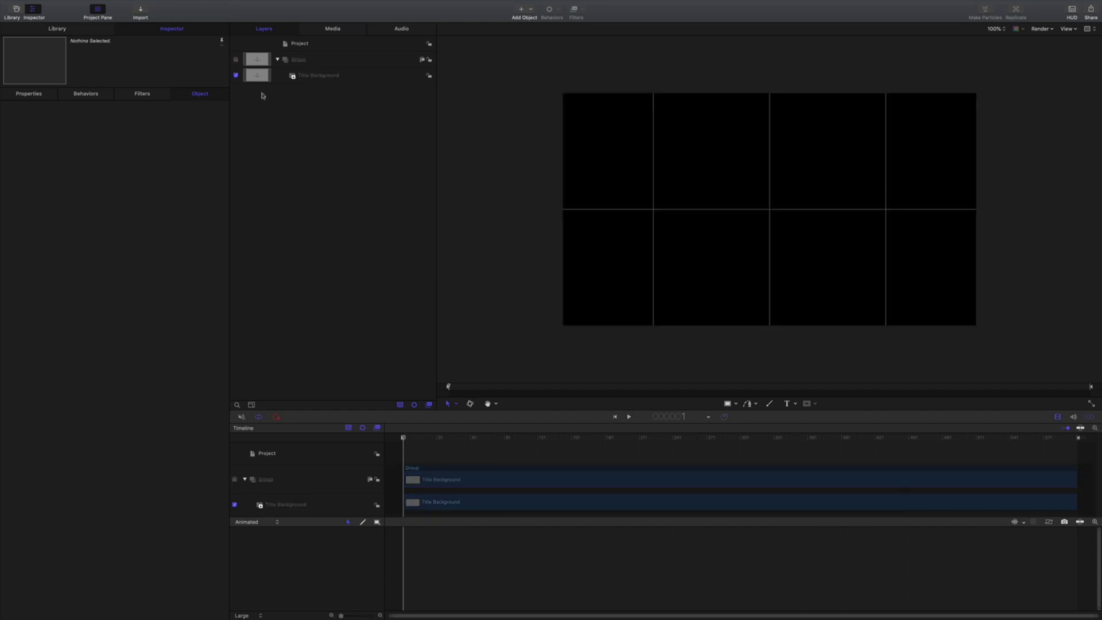
right_click(288, 130)
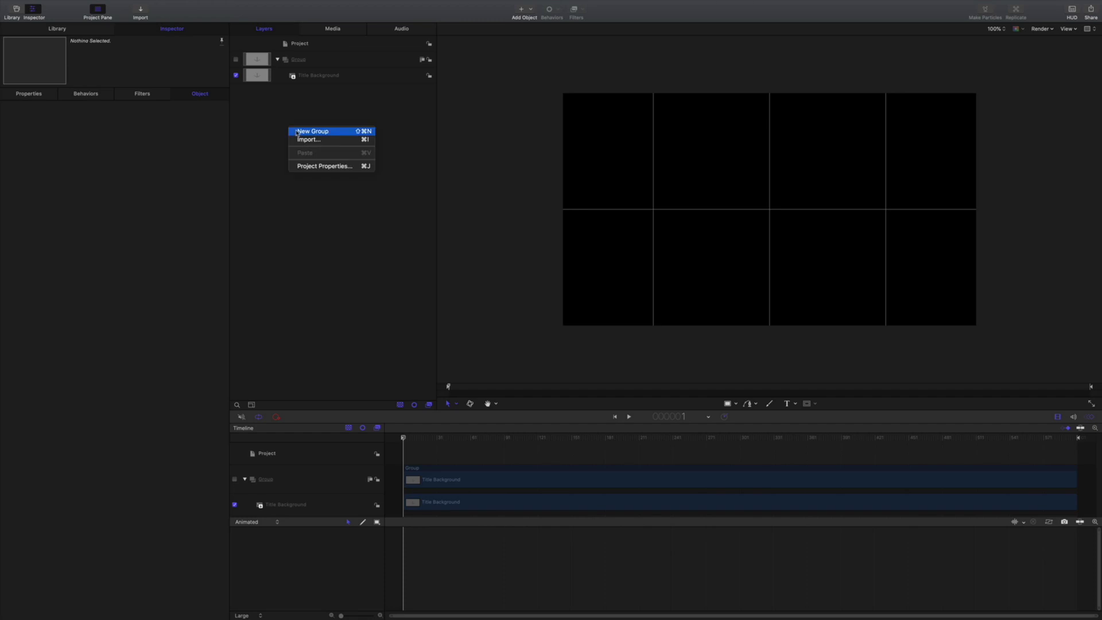
left_click(310, 131)
double_click(302, 61)
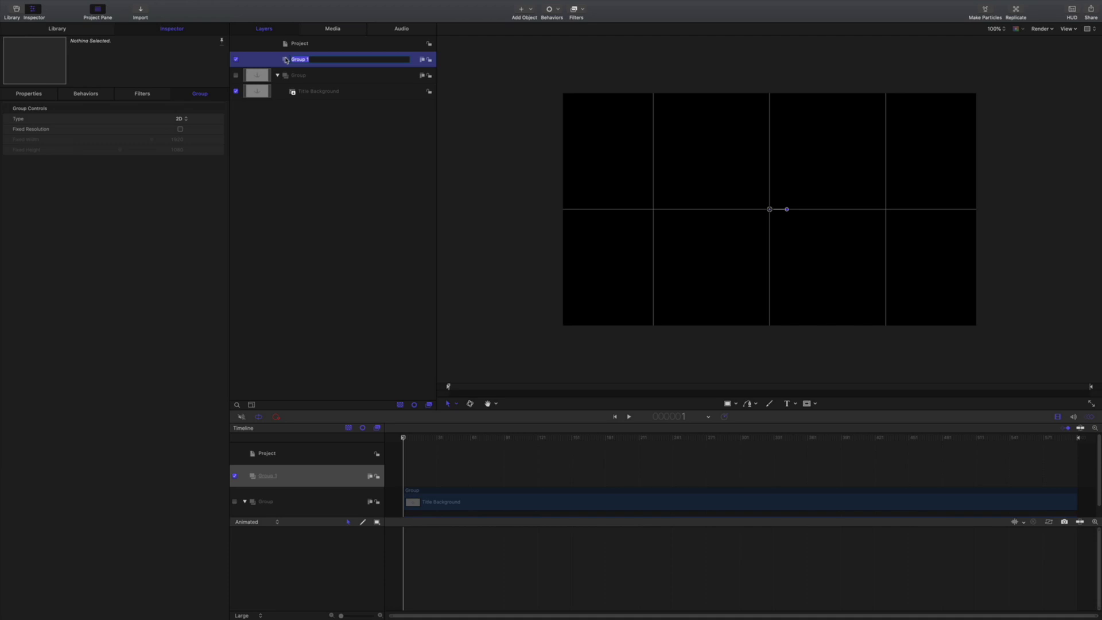
type("Layer 1")
key("Return")
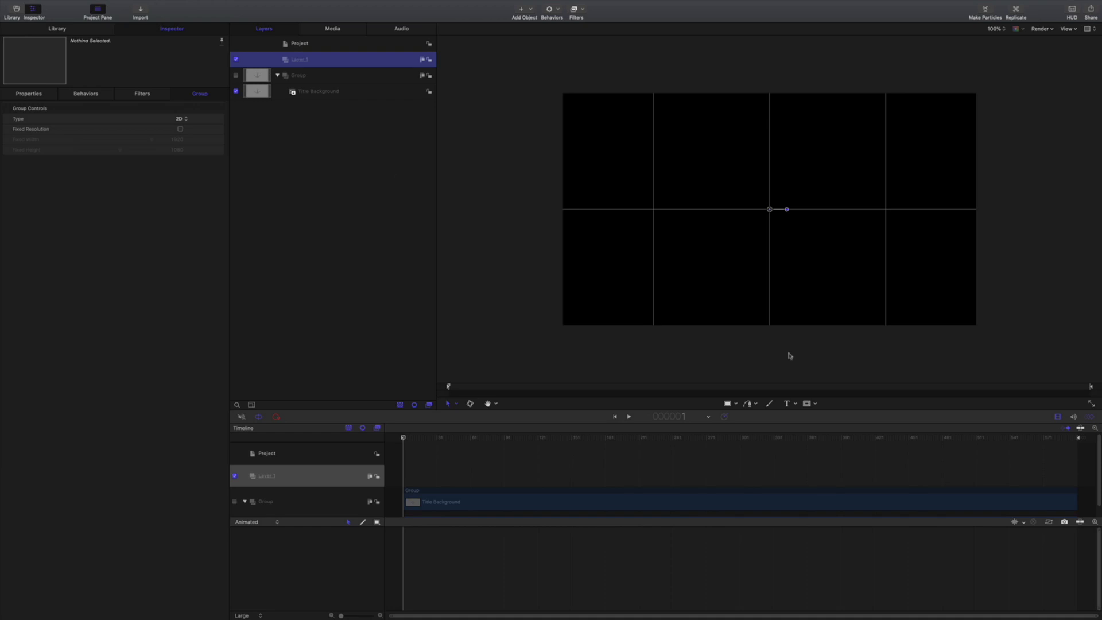
- Add the text "A" at the middle of the canvas in Layer 1 and align it to the center
left_click(795, 403)
left_click(798, 414)
left_click(771, 208)
type("A")
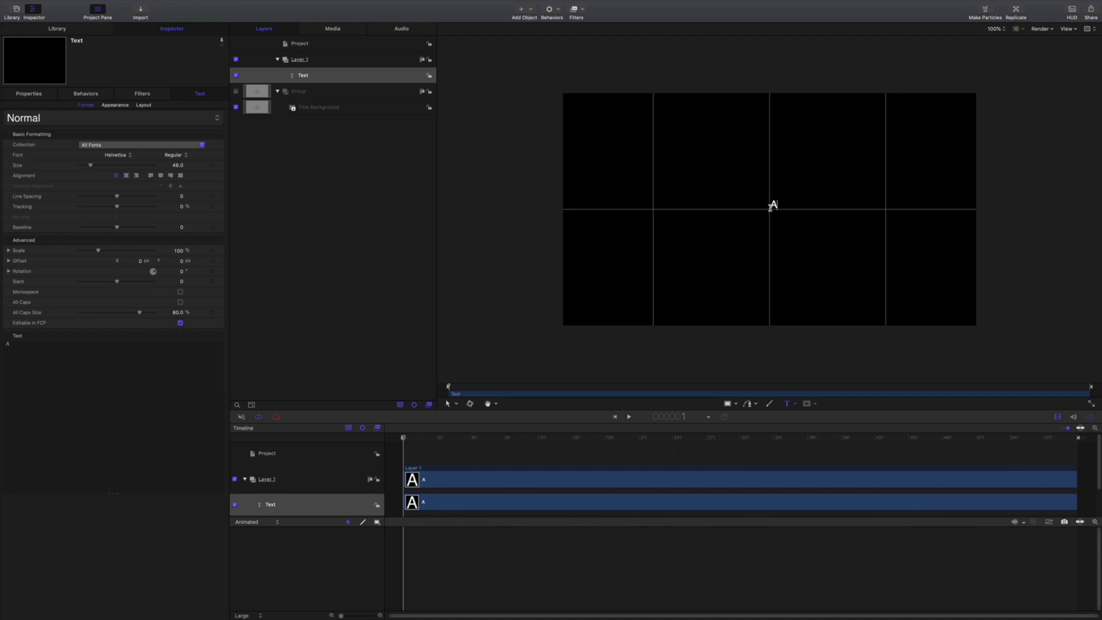
left_click(129, 177)
- Set the A text's X and Y position to 0 px
left_click(29, 94)
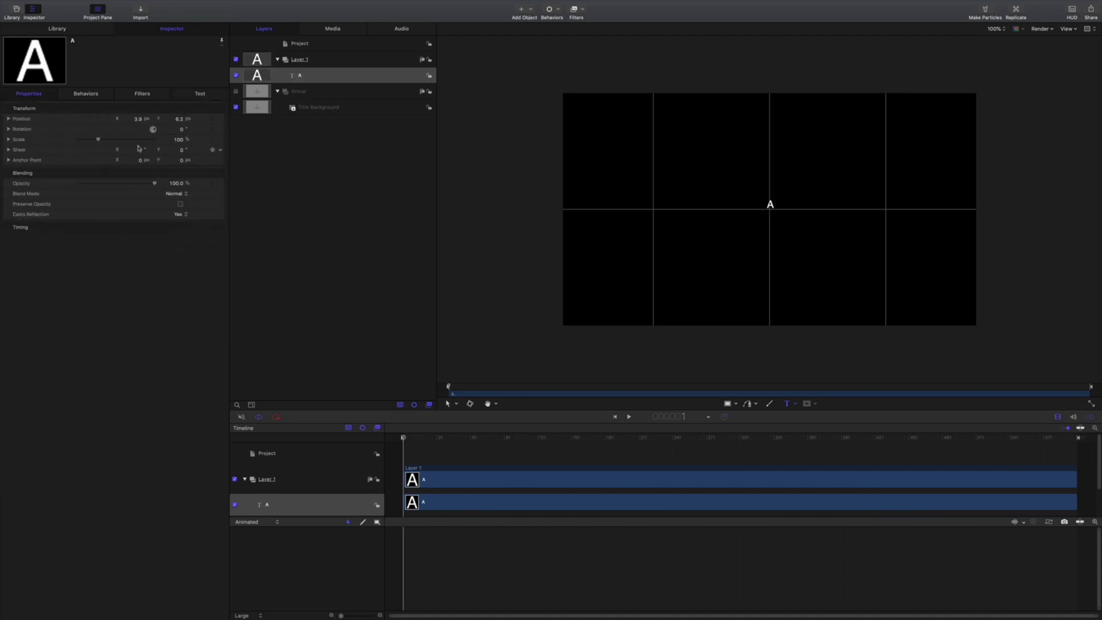
left_click(137, 119)
key("Tab")
type("0")
key("Tab")
left_click(328, 181)
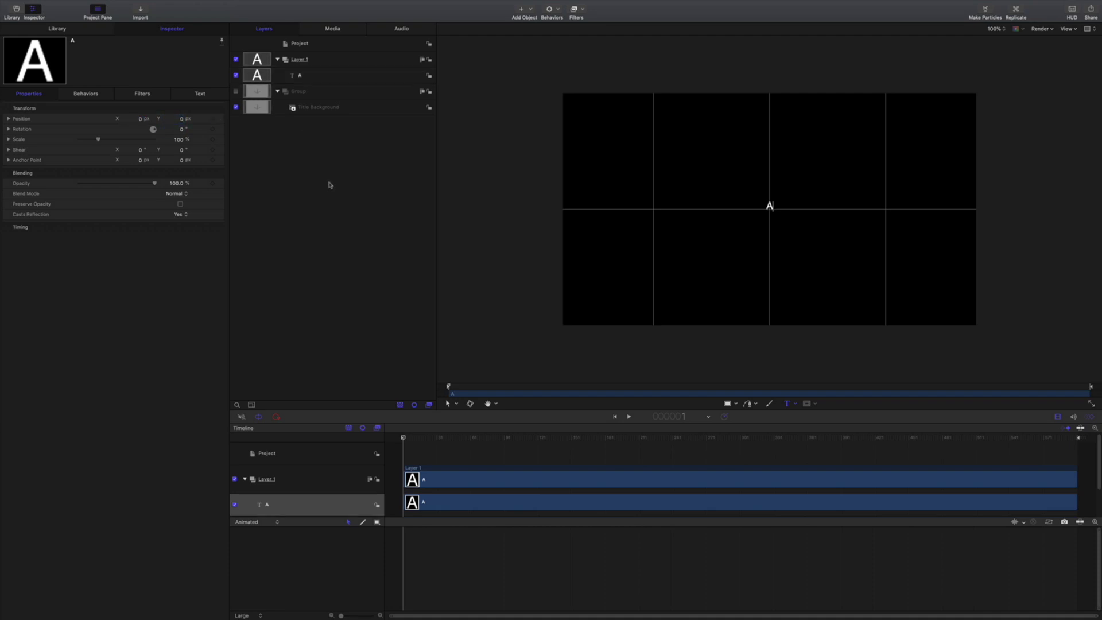
- Enlarge the A text's font size to about 113
left_click_drag(425, 439, 538, 431)
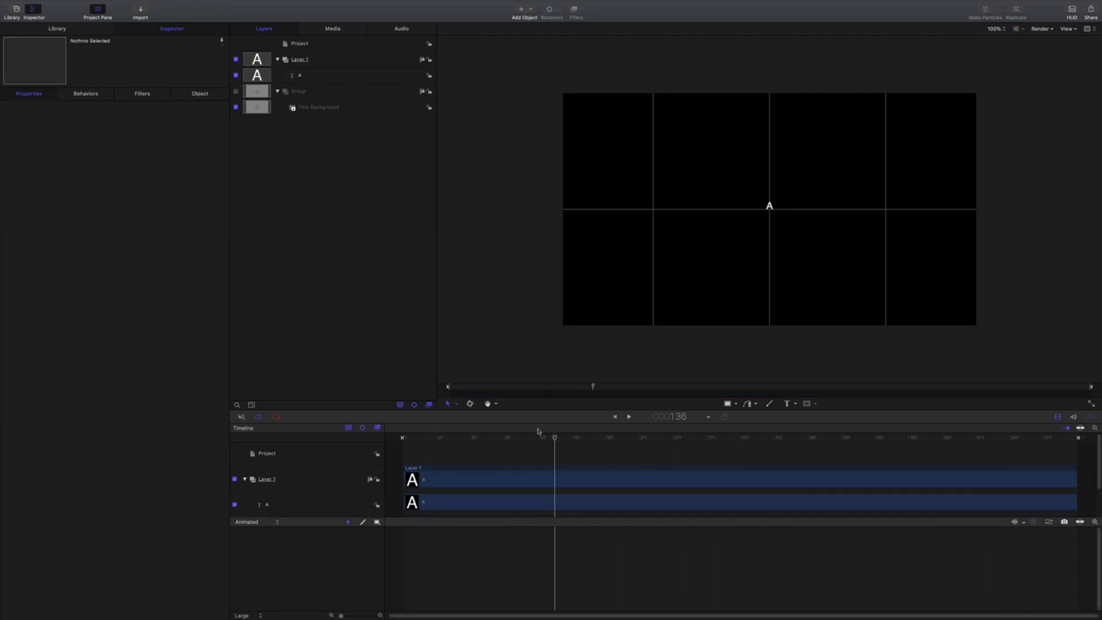
left_click(304, 78)
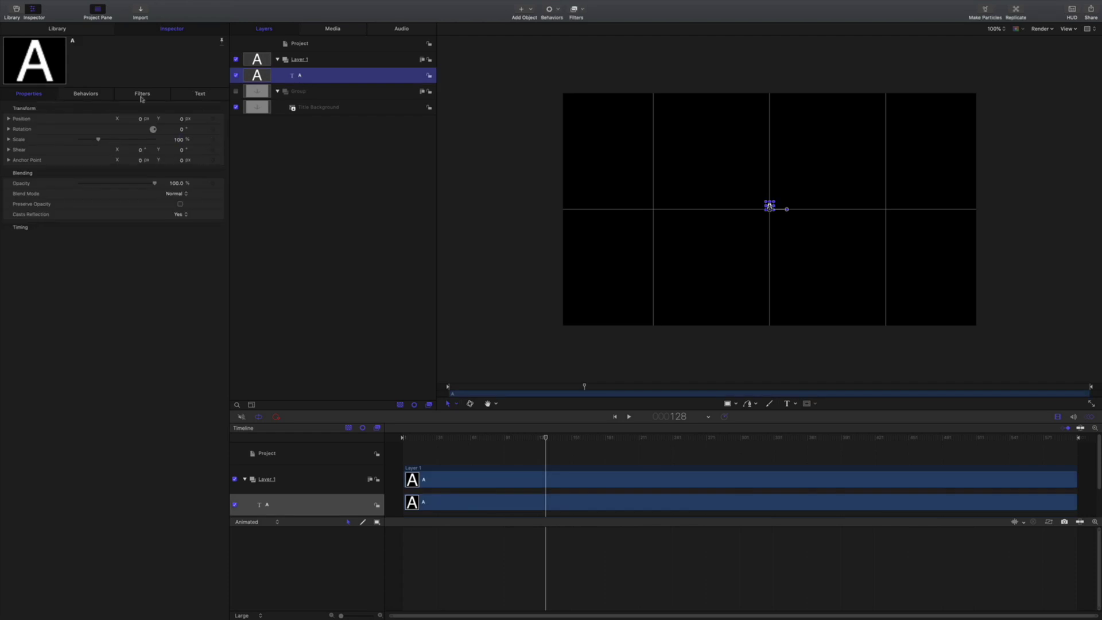
left_click(198, 94)
left_click_drag(94, 167, 111, 168)
left_click_drag(501, 439, 635, 440)
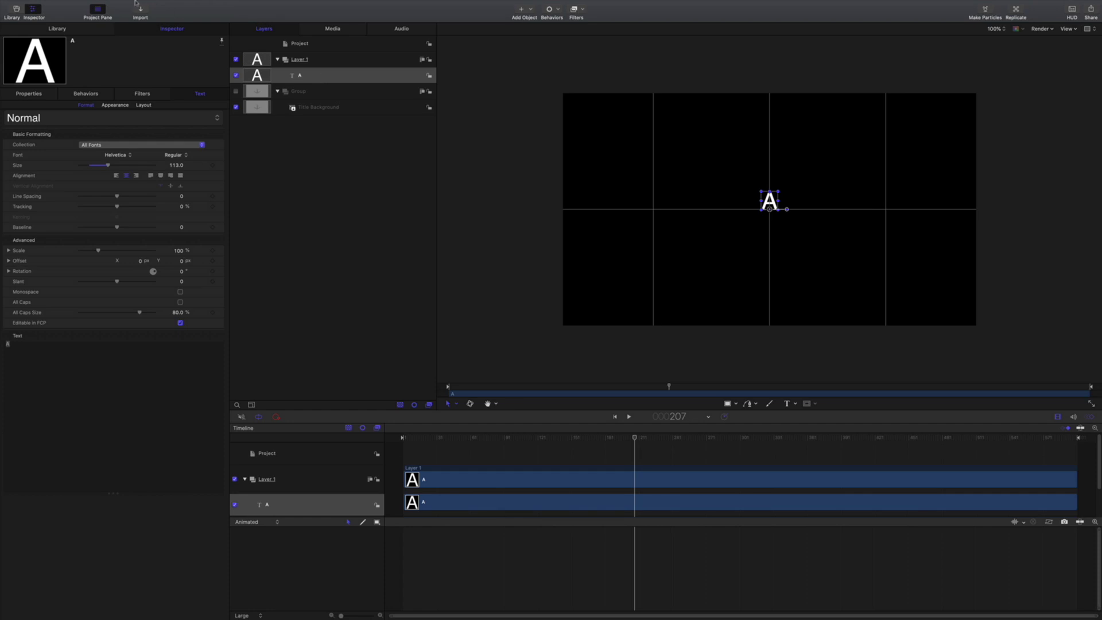
- Make particles from the A text and preview the emitter over the timeline
mouse_move(132, 4)
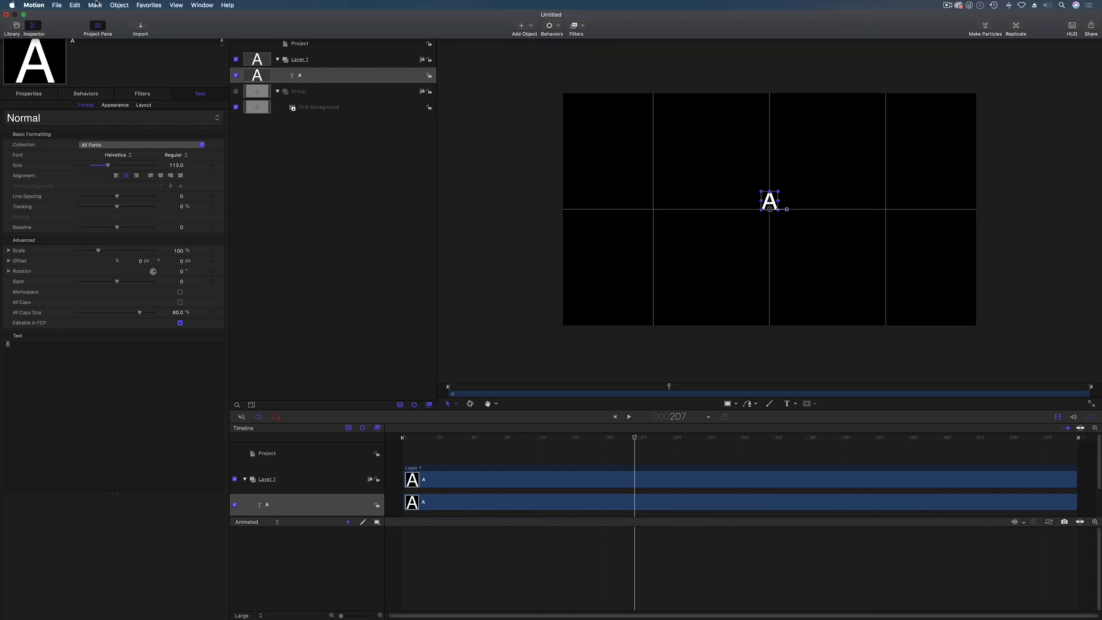
left_click(118, 4)
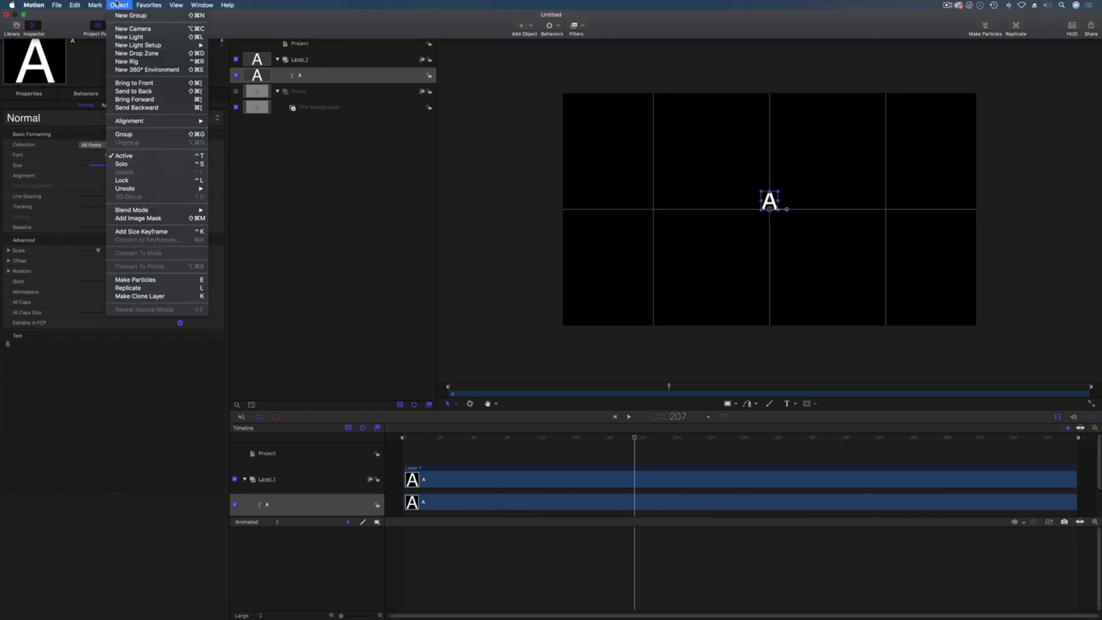
left_click(151, 280)
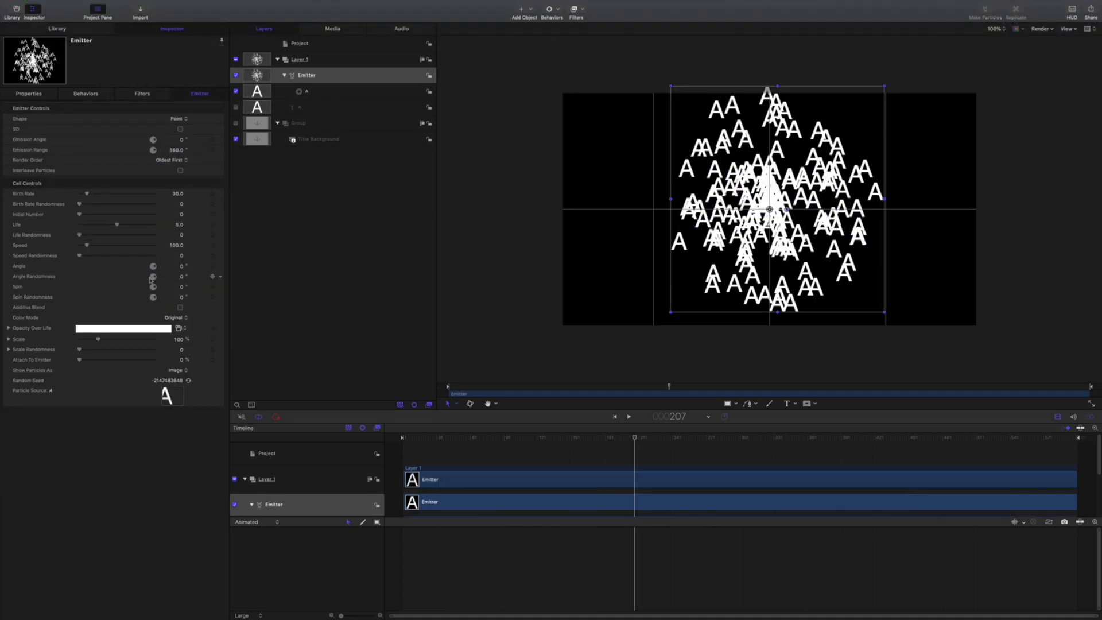
key("Home")
key("space")
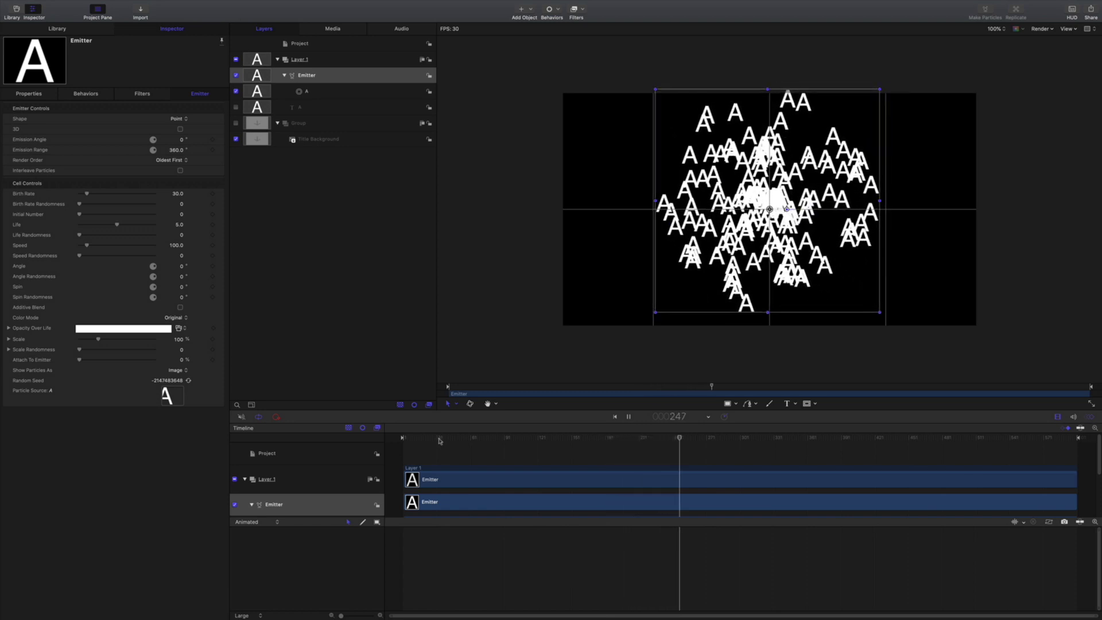
key("space")
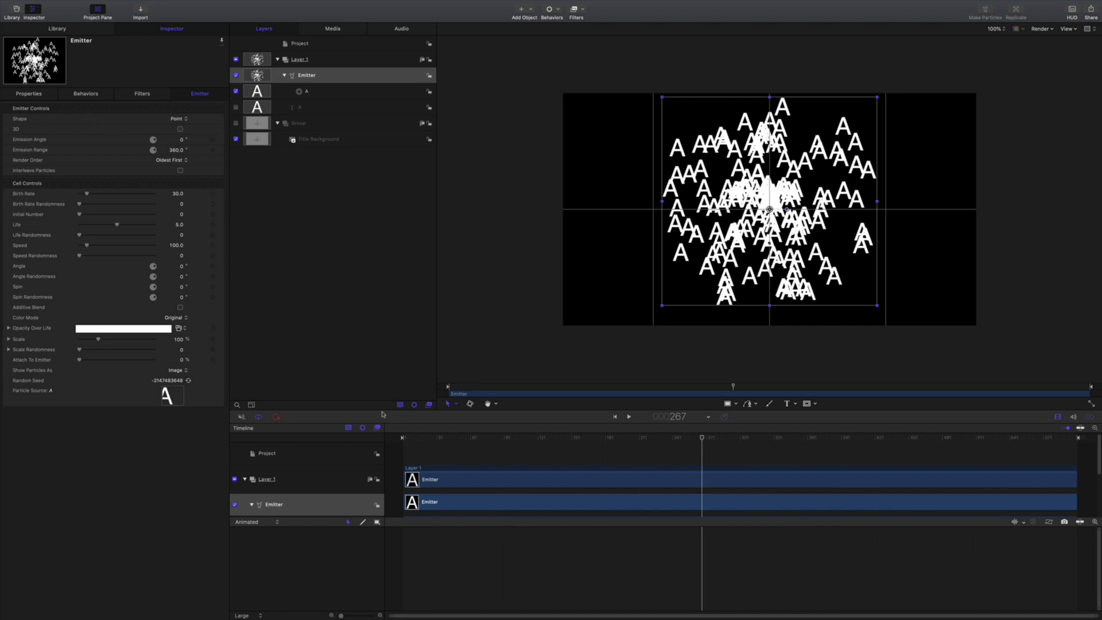
left_click_drag(421, 436, 643, 438)
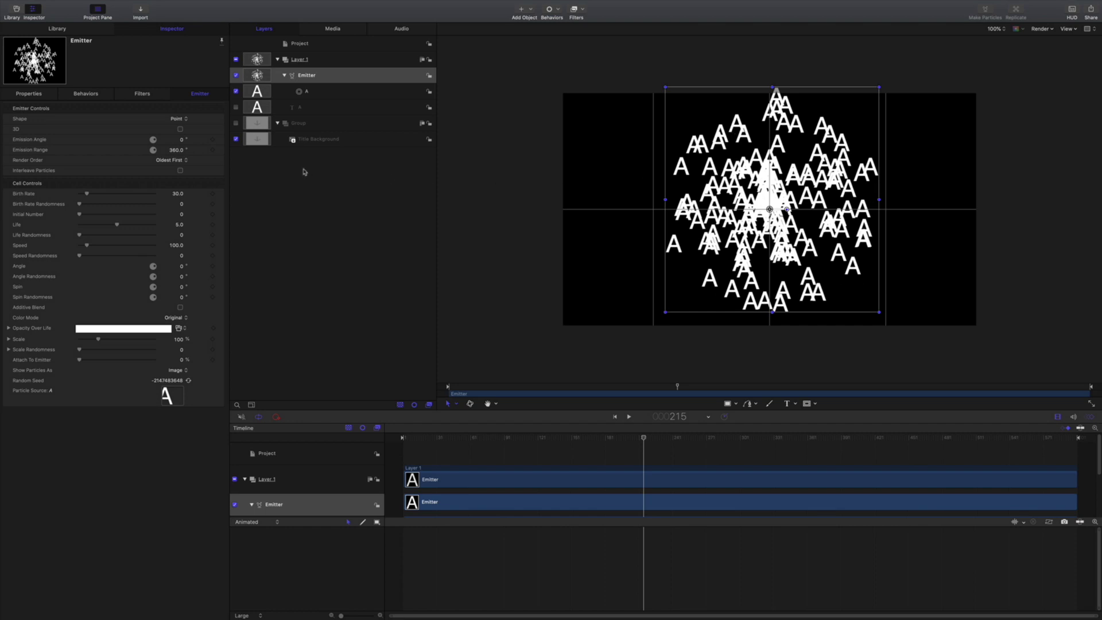
- Set the emitter's Emission Range to 0° and Emission Angle to 270°, and preview the particle stream from the start
left_click_drag(180, 152, 181, 152)
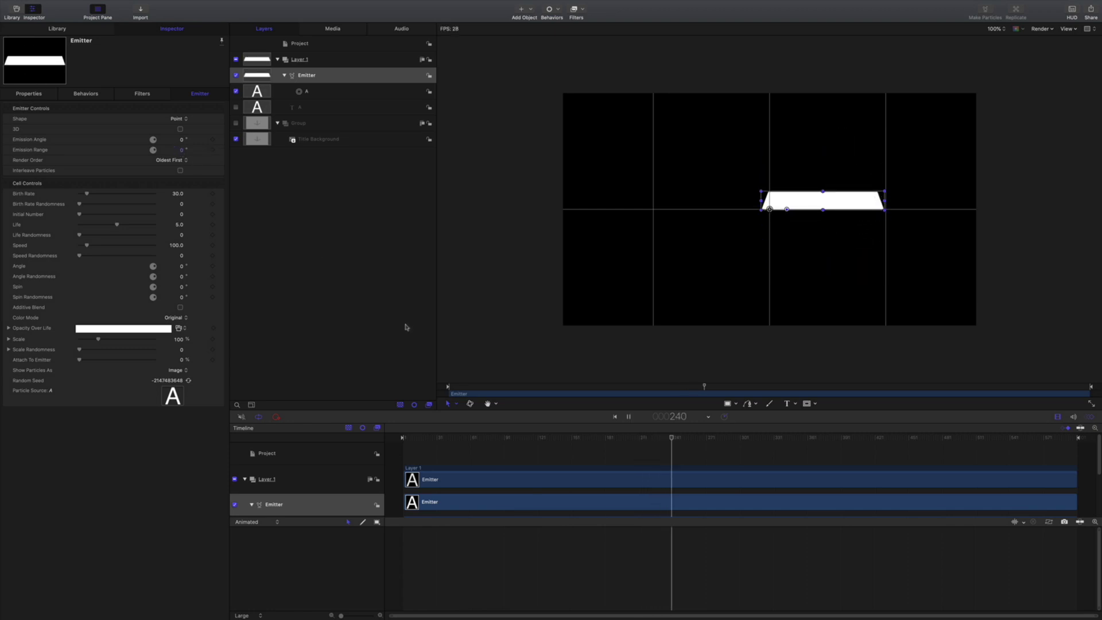
key("Home")
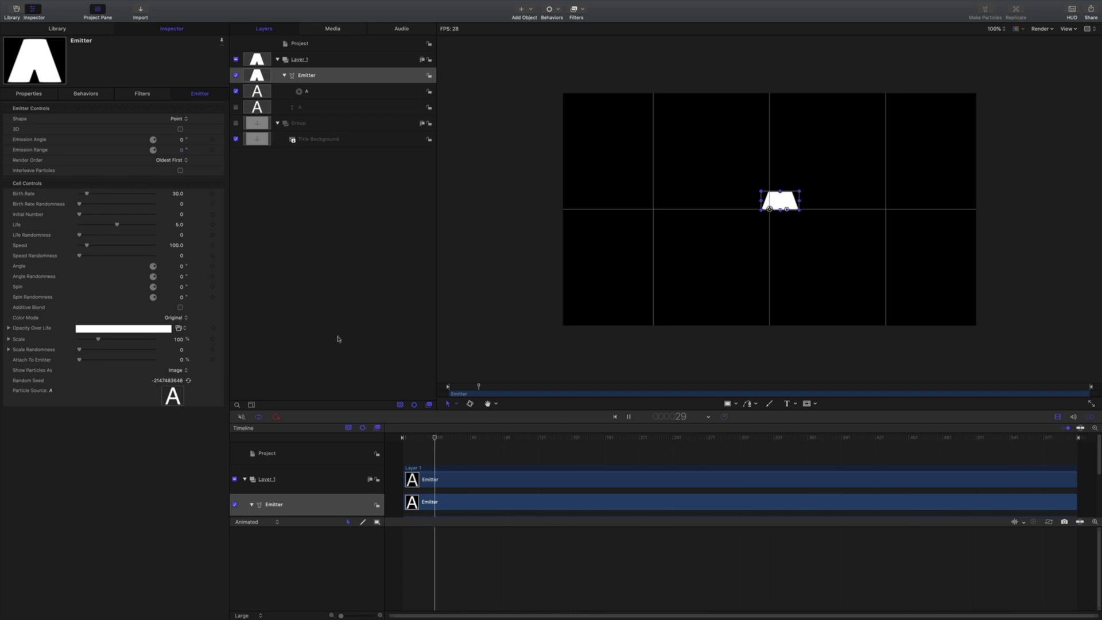
left_click_drag(181, 141, 179, 143)
type("270")
key("Return")
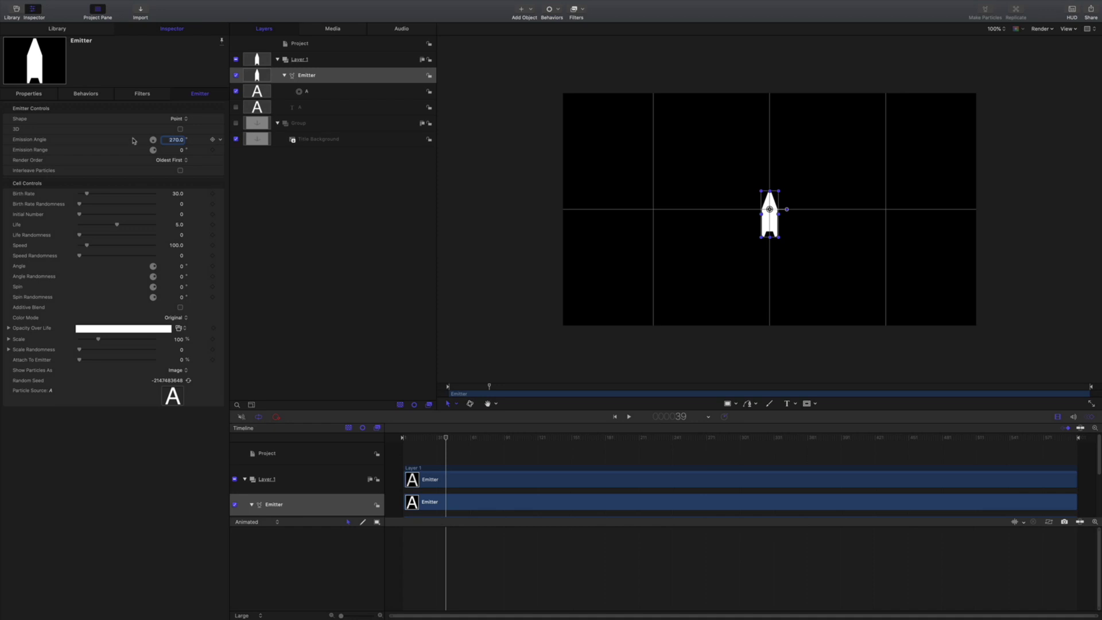
left_click(403, 438)
key("space")
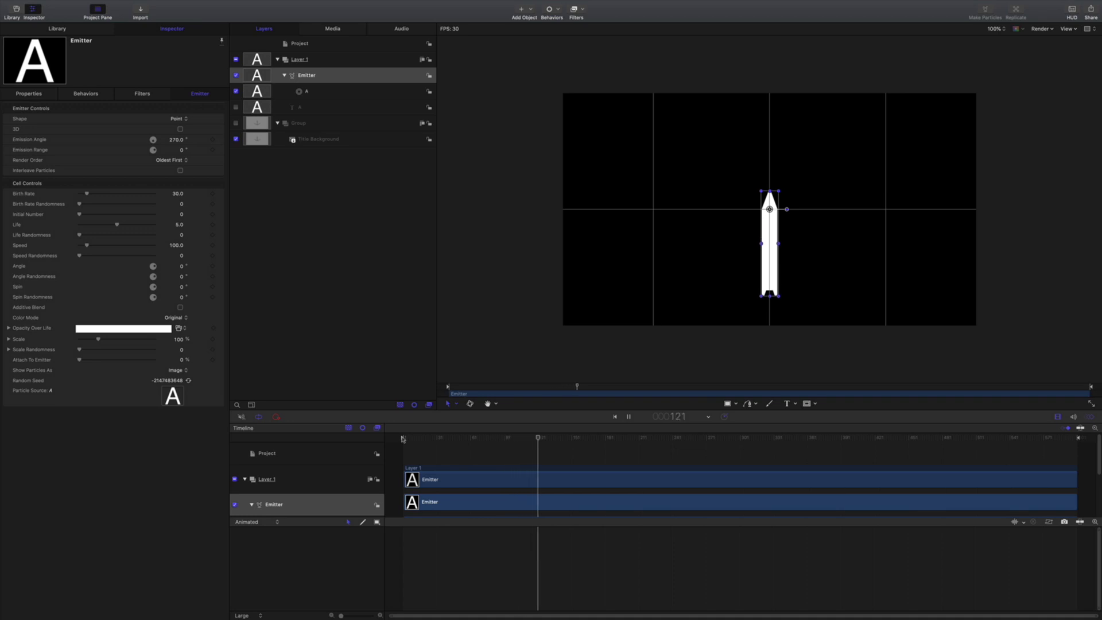
key("space")
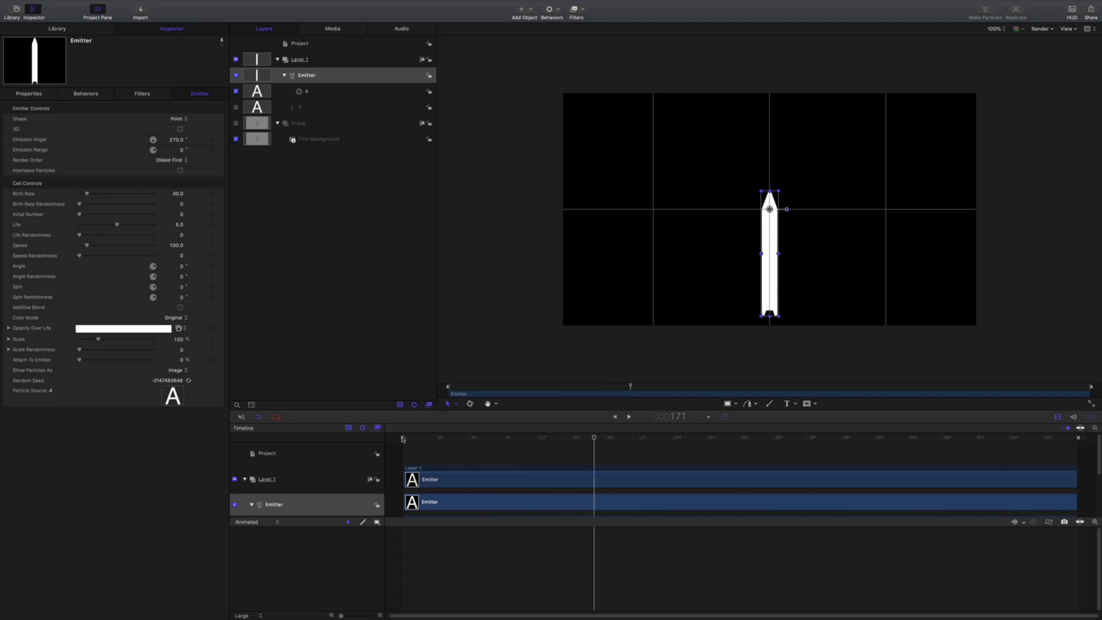
left_click_drag(423, 440, 574, 440)
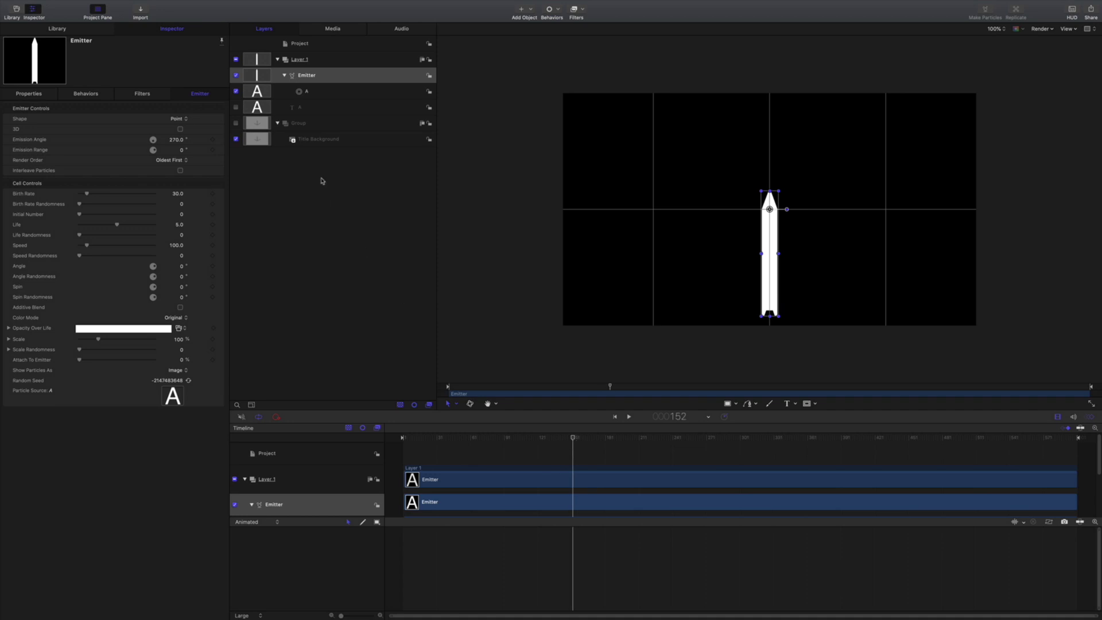
- Change the emitter's shape to Line and set its Emission Angle to 0°
left_click(178, 120)
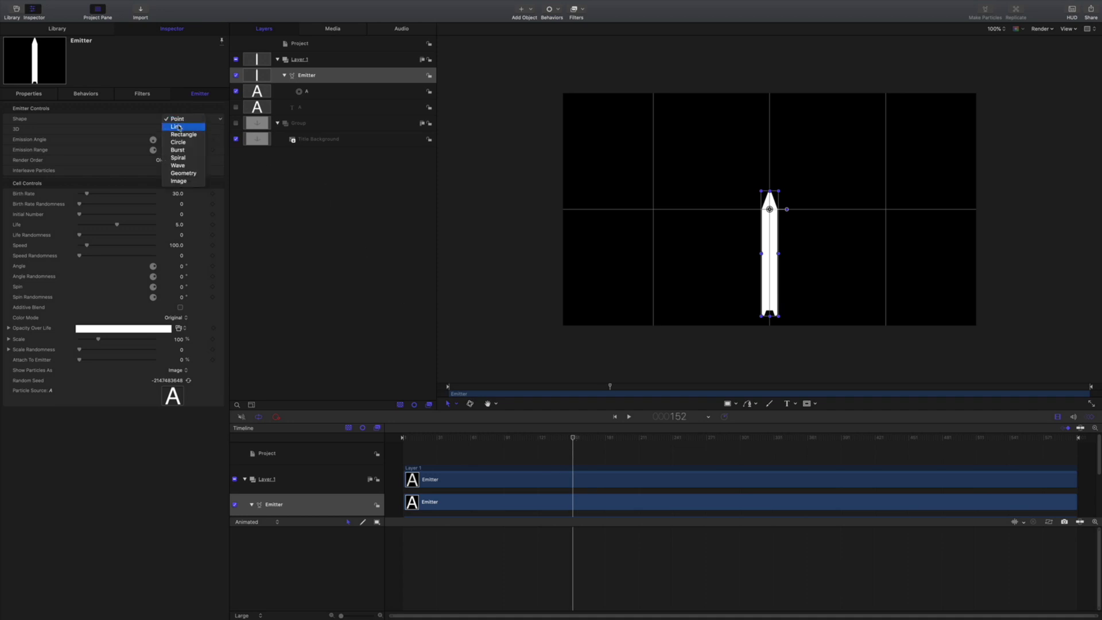
left_click(179, 128)
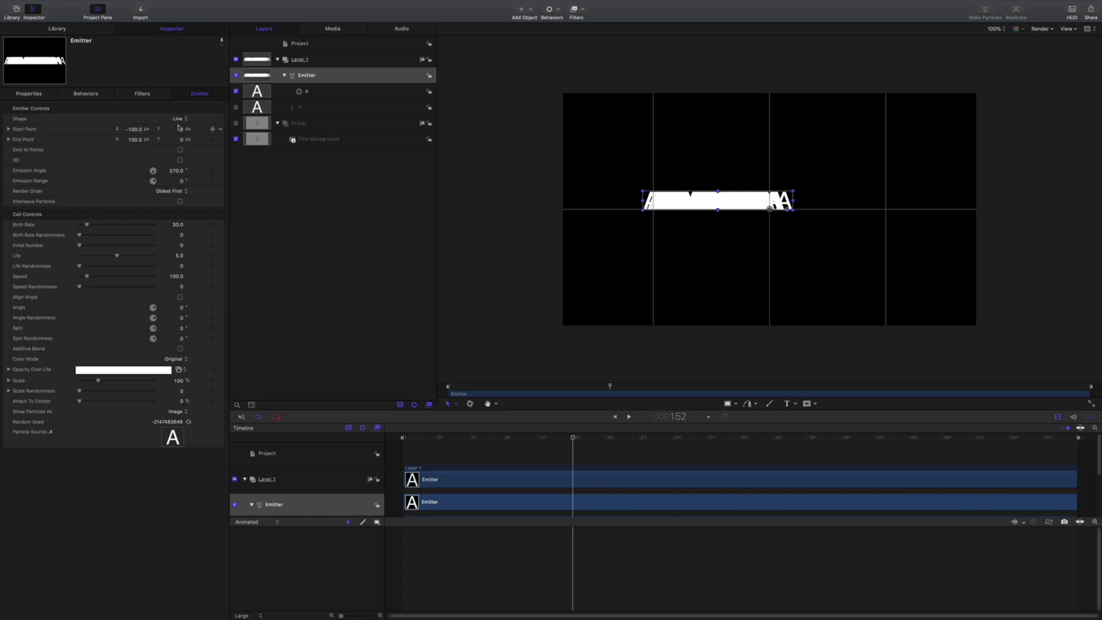
left_click_drag(178, 171, 178, 175)
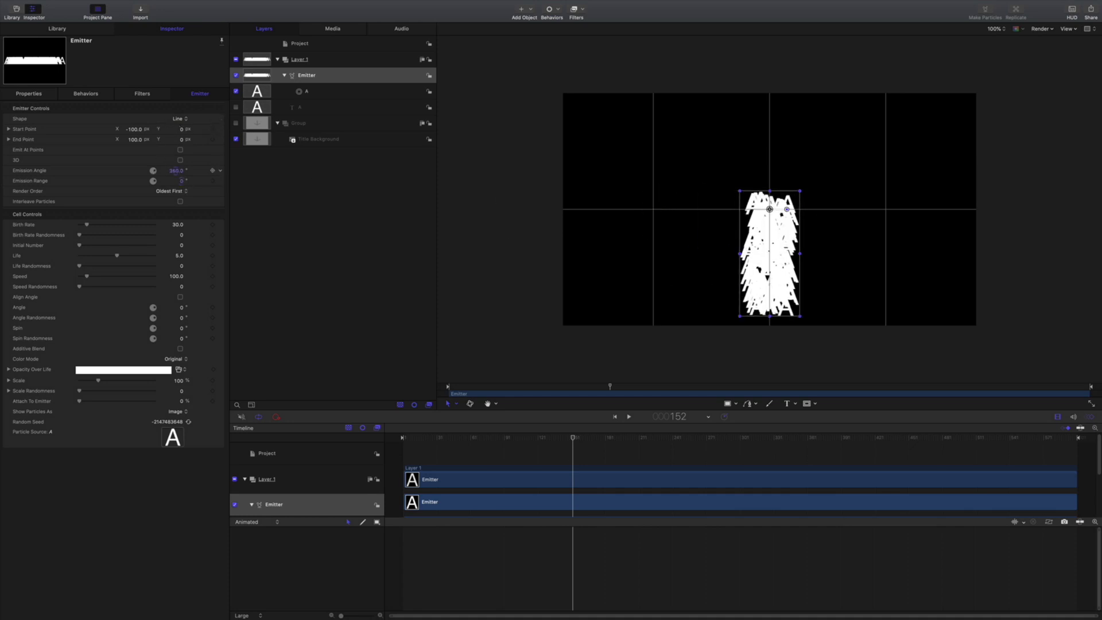
type("0")
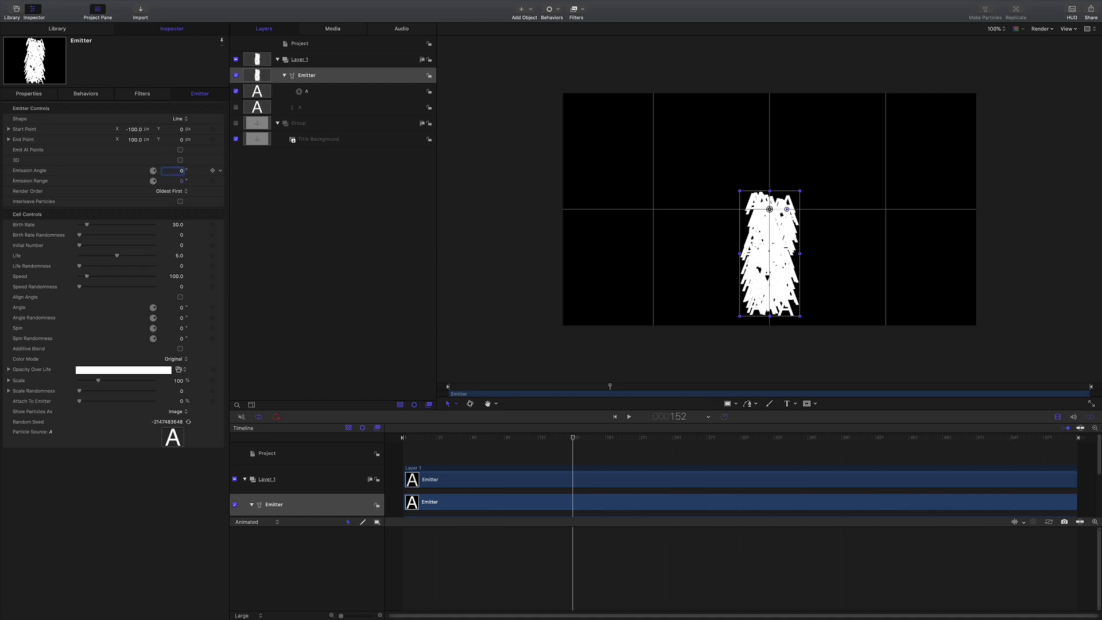
mouse_move(509, 441)
left_mouse_down()
mouse_move(570, 441)
mouse_move(523, 442)
left_mouse_up()
key("space")
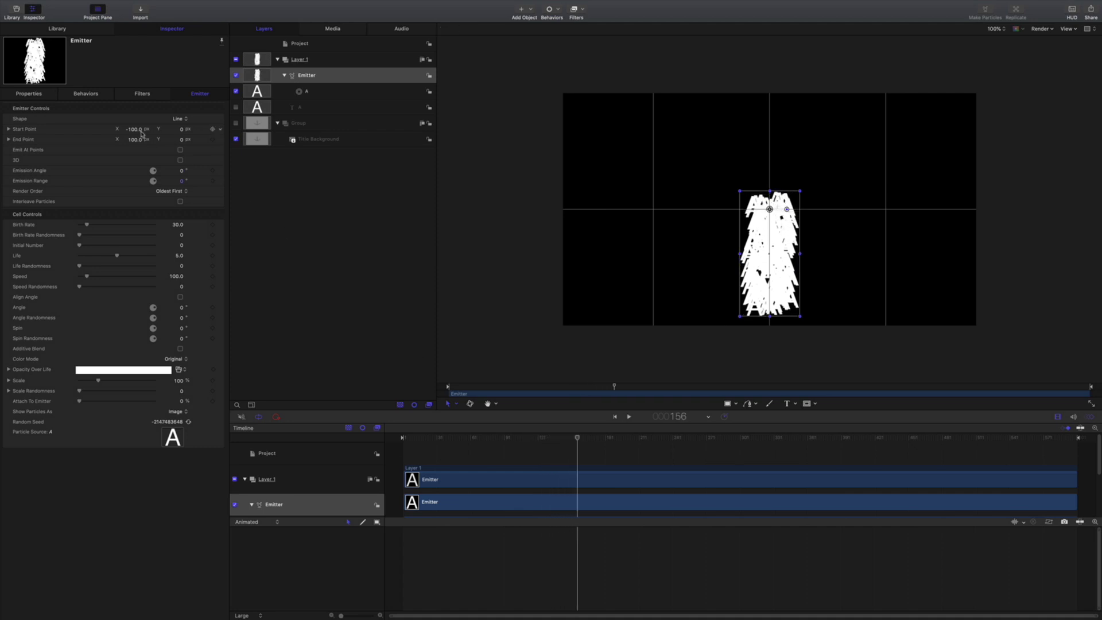
- Try extending the emitter line's start point along X, and reset it to -100 px
left_click_drag(132, 129, 133, 131)
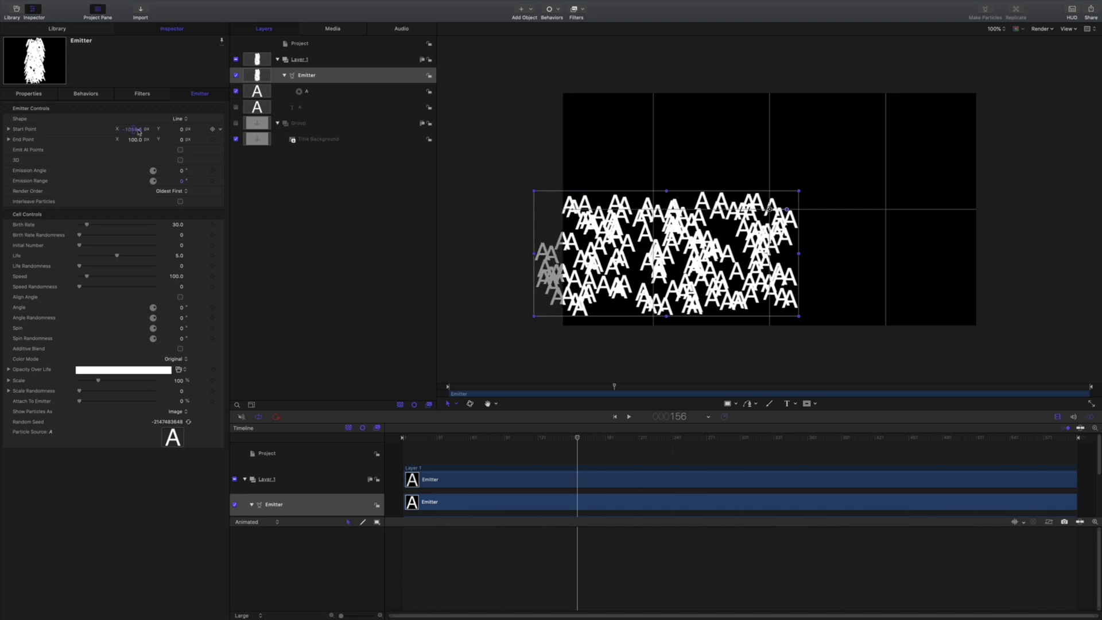
left_click(134, 132)
type("-1")
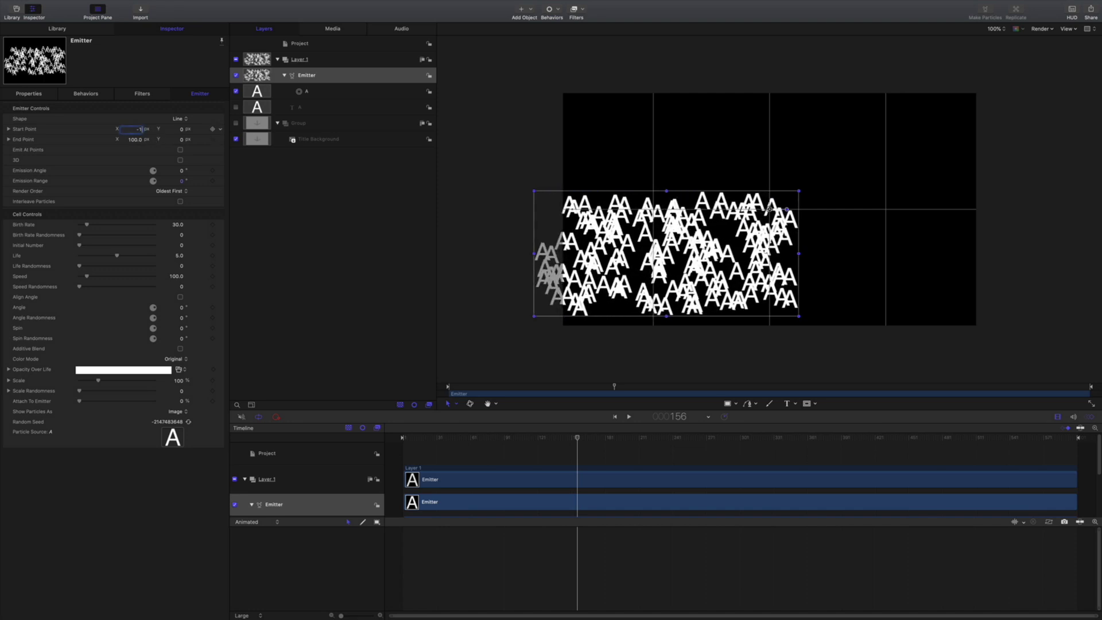
type("00")
key("Return")
- Set the emitter line's start point X to -1000 px and end point X to 1000 px, and play the result
left_click(137, 141)
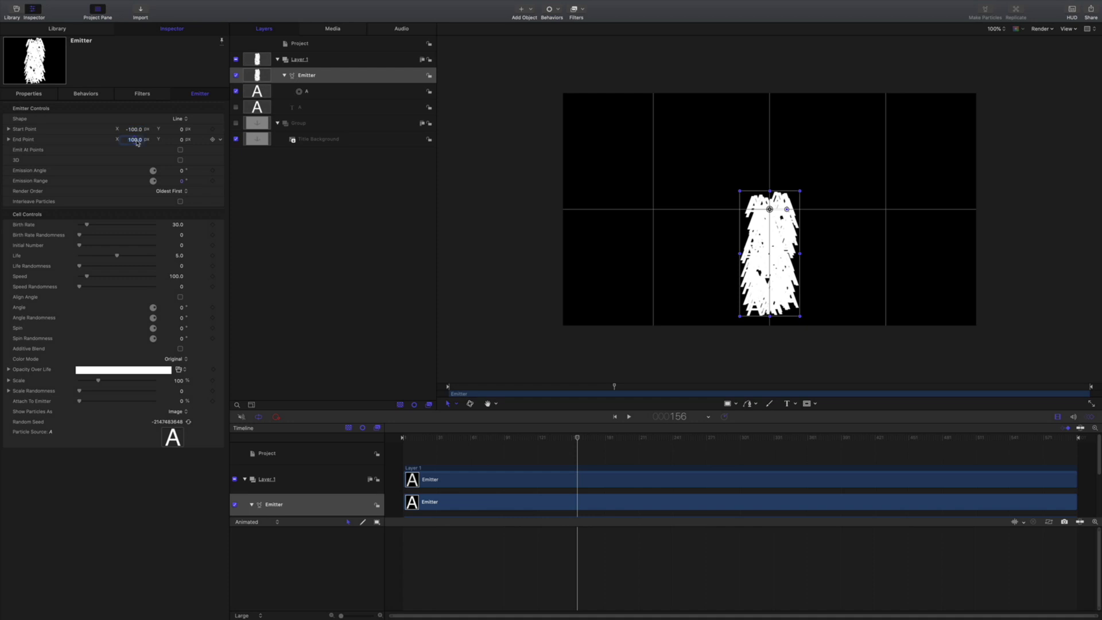
left_click(136, 129)
key("Return")
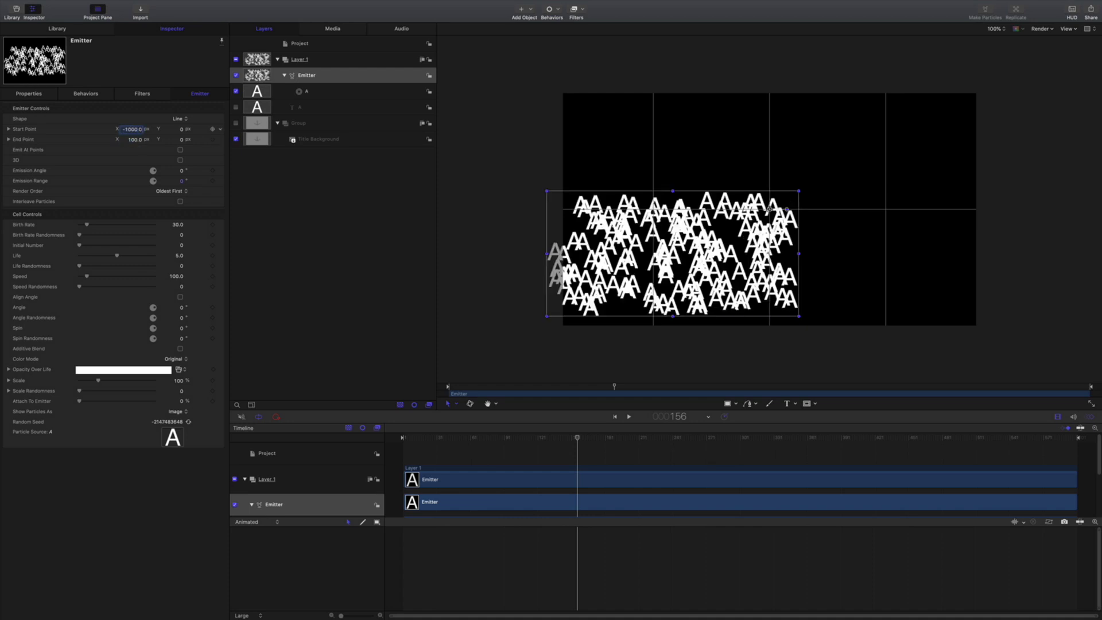
left_click(136, 141)
type("1000")
key("Return")
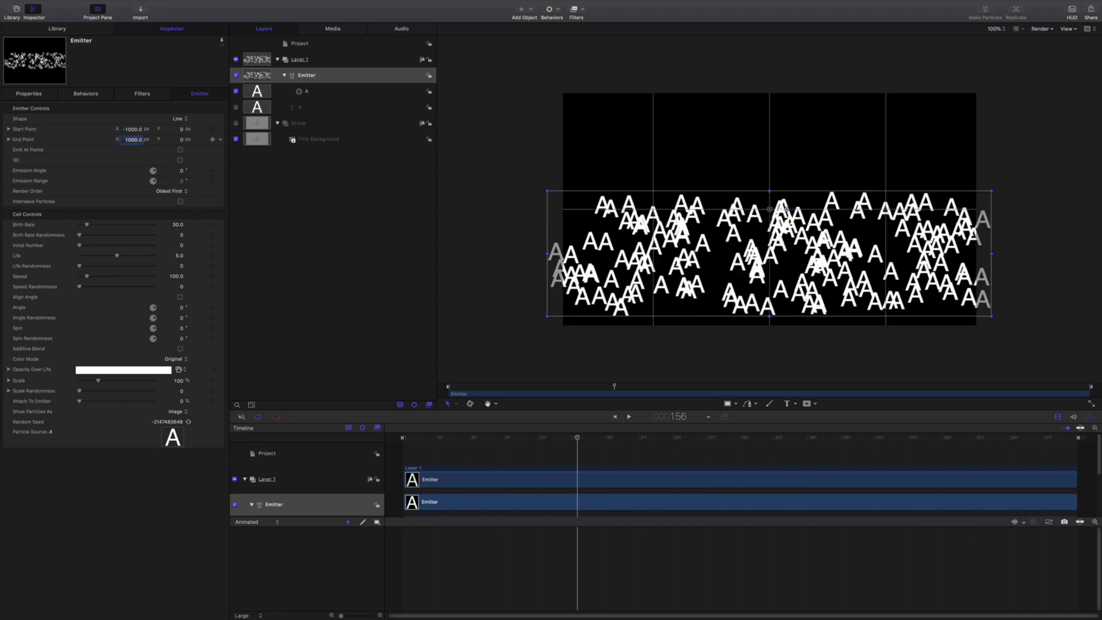
key("Home")
key("space")
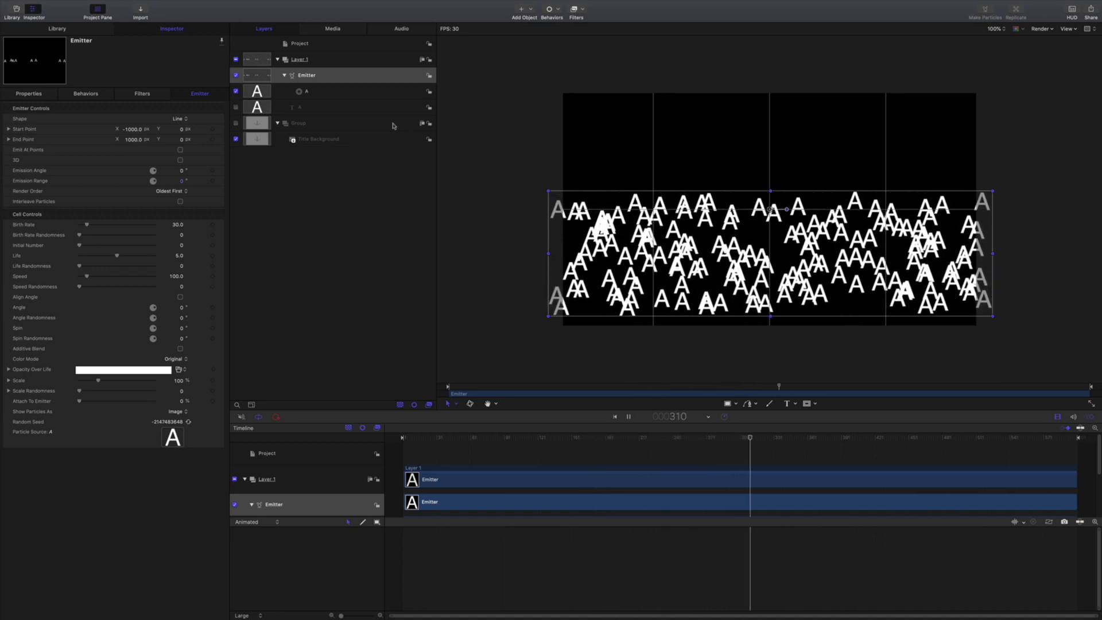
key("space")
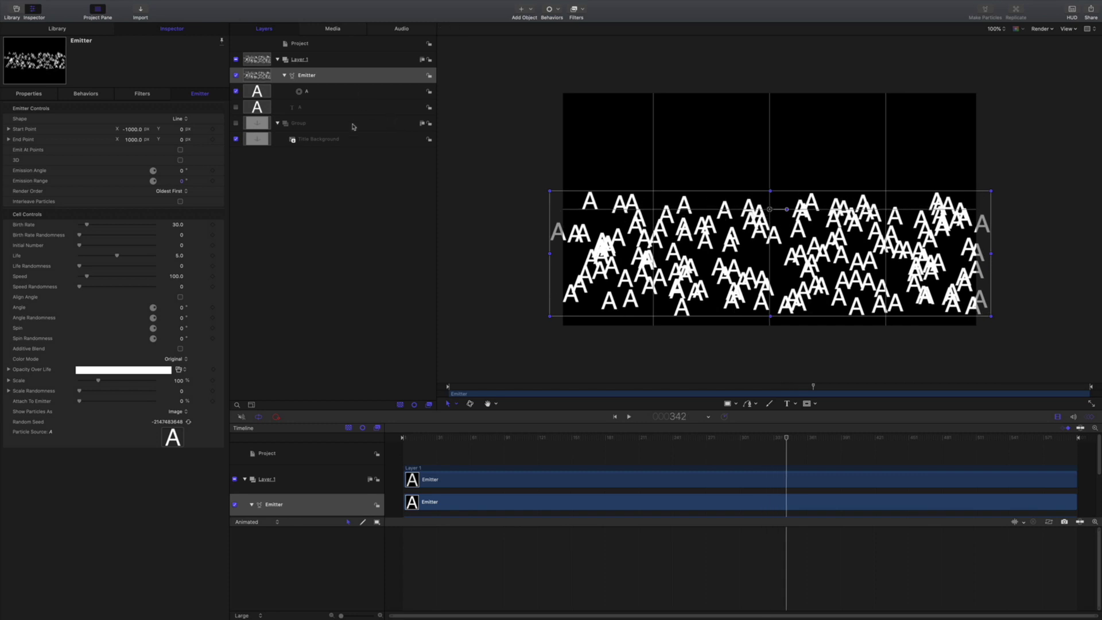
- Move the emitter up to the frame's upper edge, at about X 1.7 px and Y 537 px
left_click(26, 94)
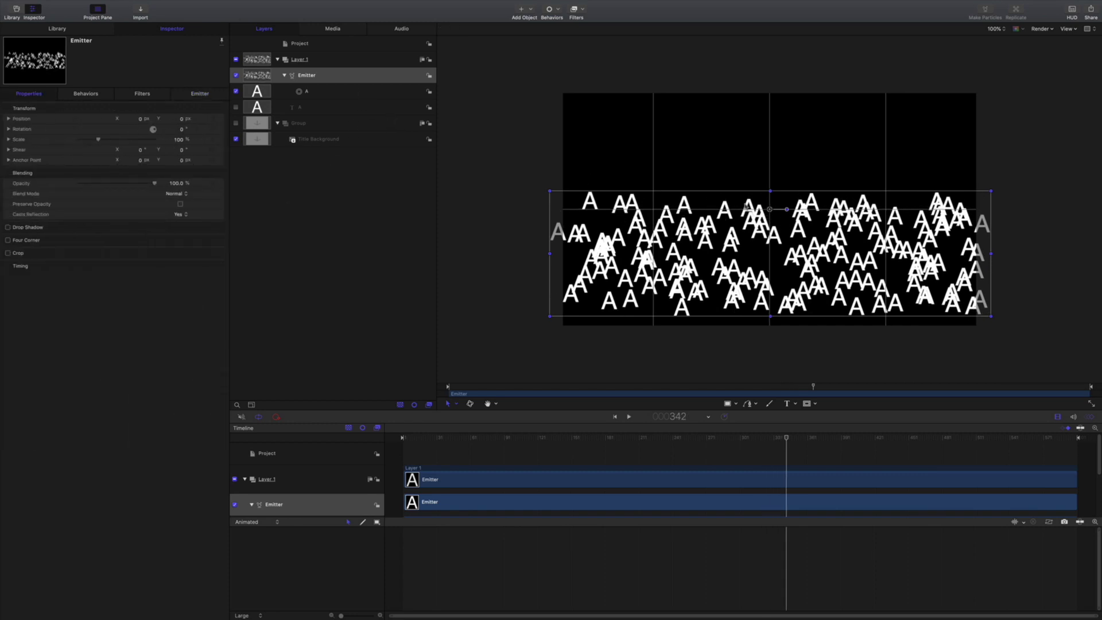
left_click_drag(771, 242, 771, 125)
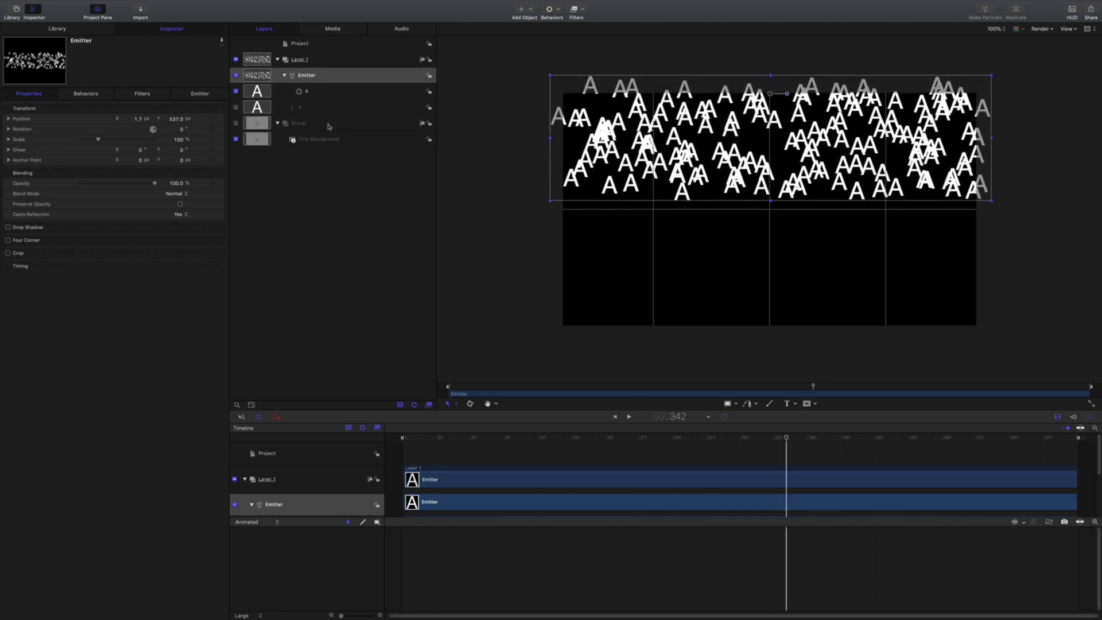
left_click(331, 92)
left_click(332, 76)
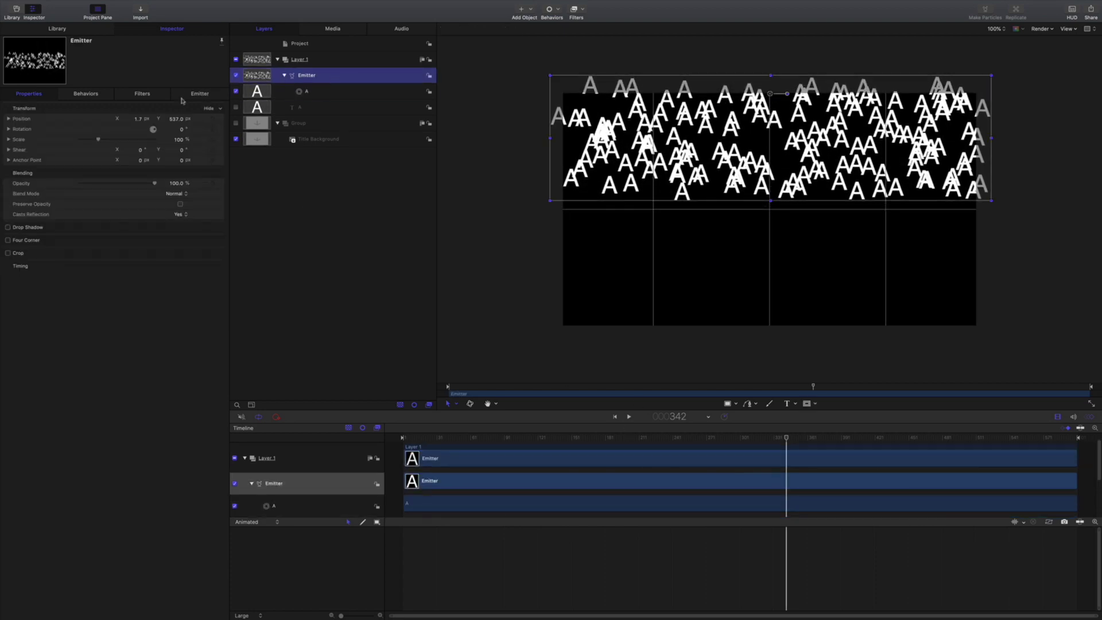
- Raise the emitter's particle Life to about 28 and check how the letters fill the frame
left_click(198, 94)
key("space")
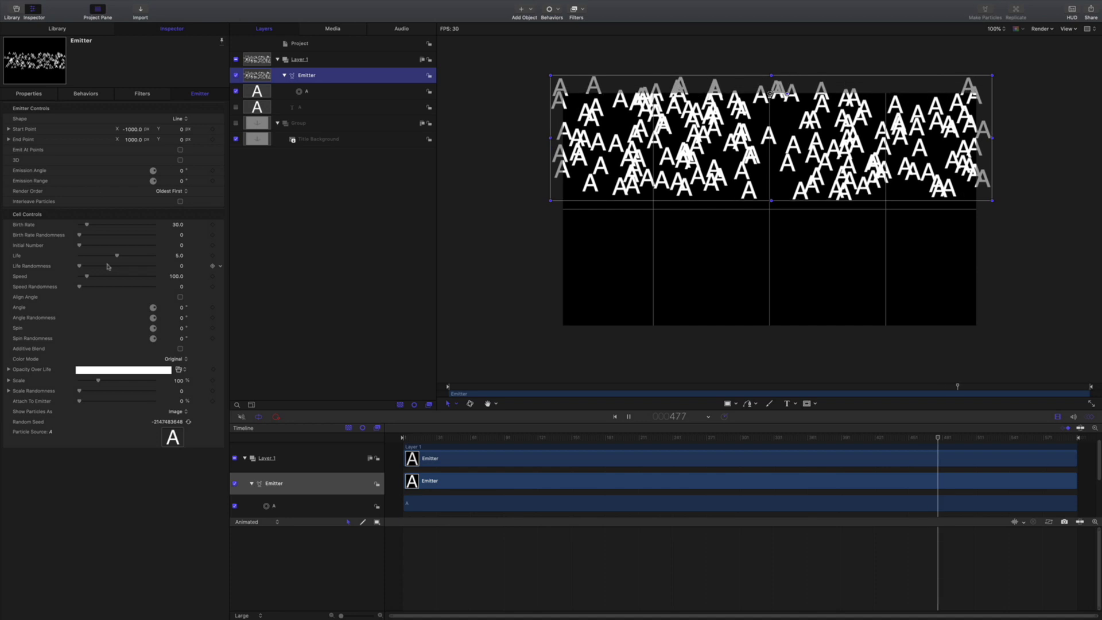
mouse_move(178, 256)
left_mouse_down()
mouse_move(212, 256)
mouse_move(178, 257)
mouse_move(191, 257)
left_mouse_up()
left_click_drag(492, 439, 785, 443)
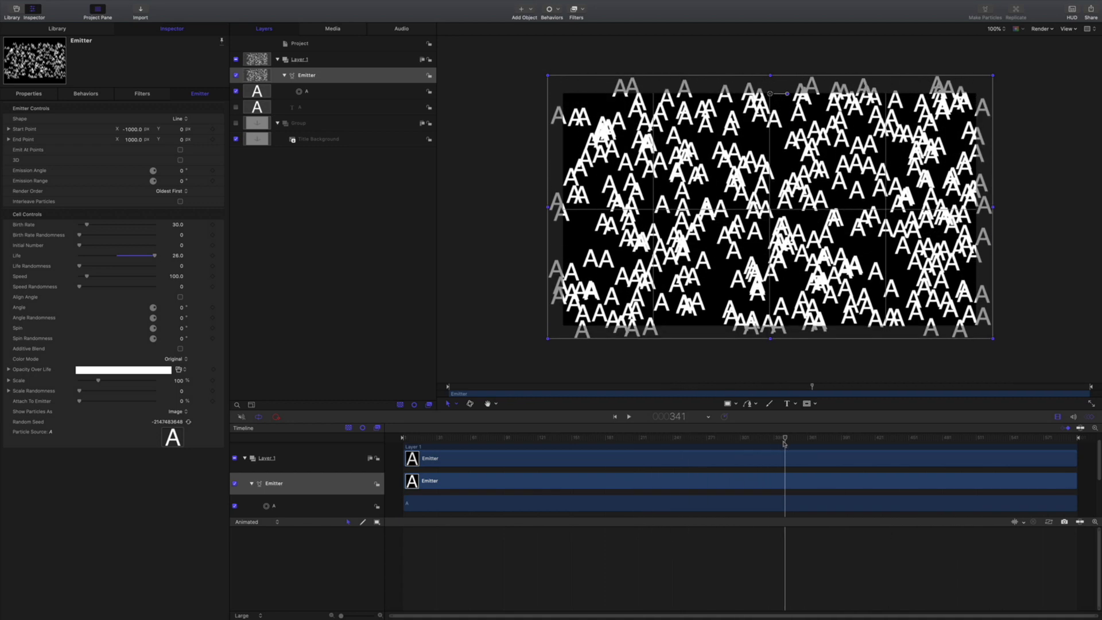
- Play the falling letters and park the playhead at frame 390
key("space")
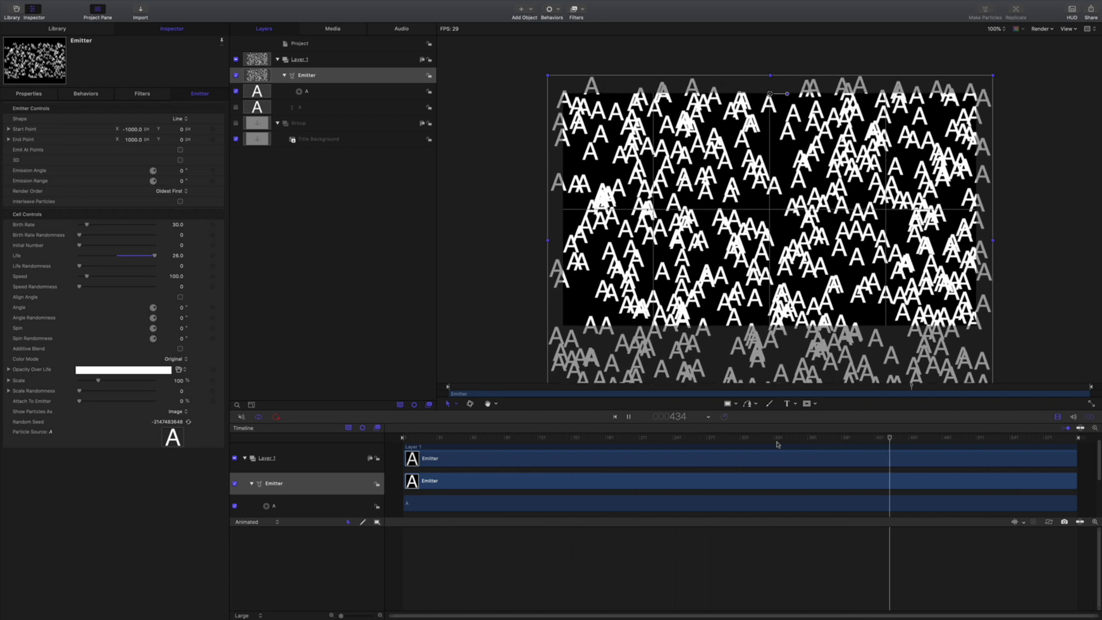
key("space")
mouse_move(839, 439)
left_mouse_down()
mouse_move(750, 439)
mouse_move(840, 440)
left_mouse_up()
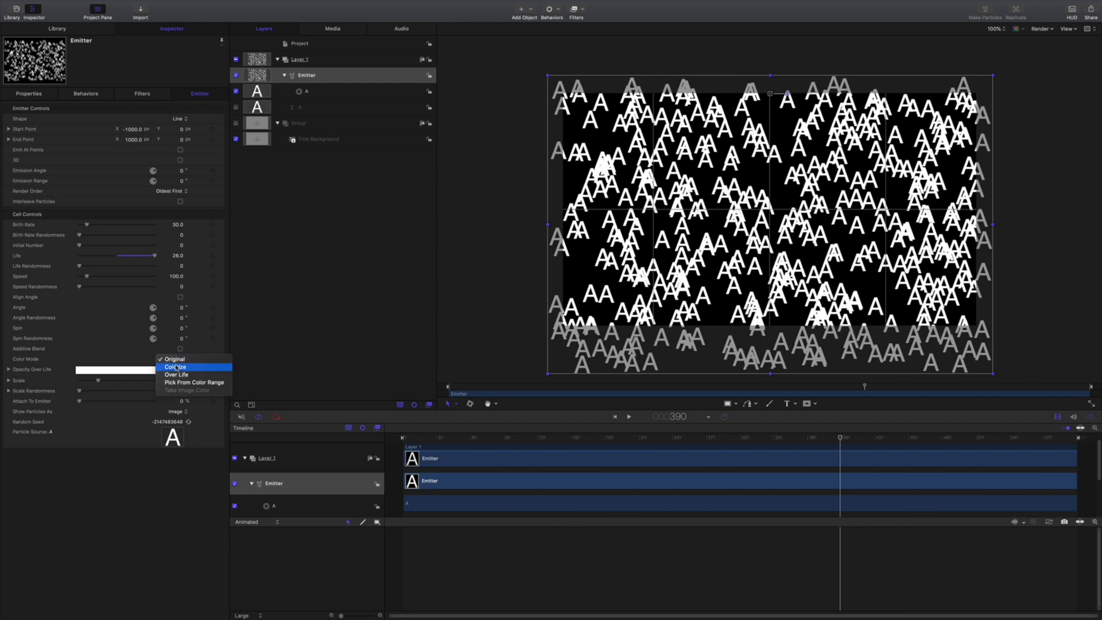
- Set the emitter's particle Color Mode to Pick From Color Range
left_click(177, 368)
left_click(176, 360)
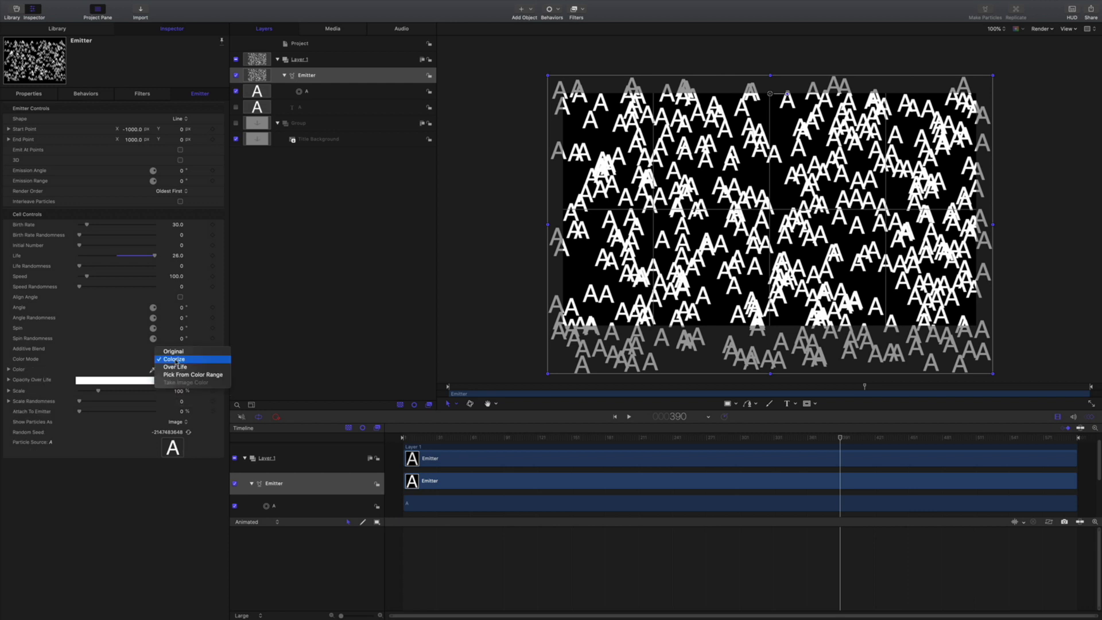
left_click(177, 374)
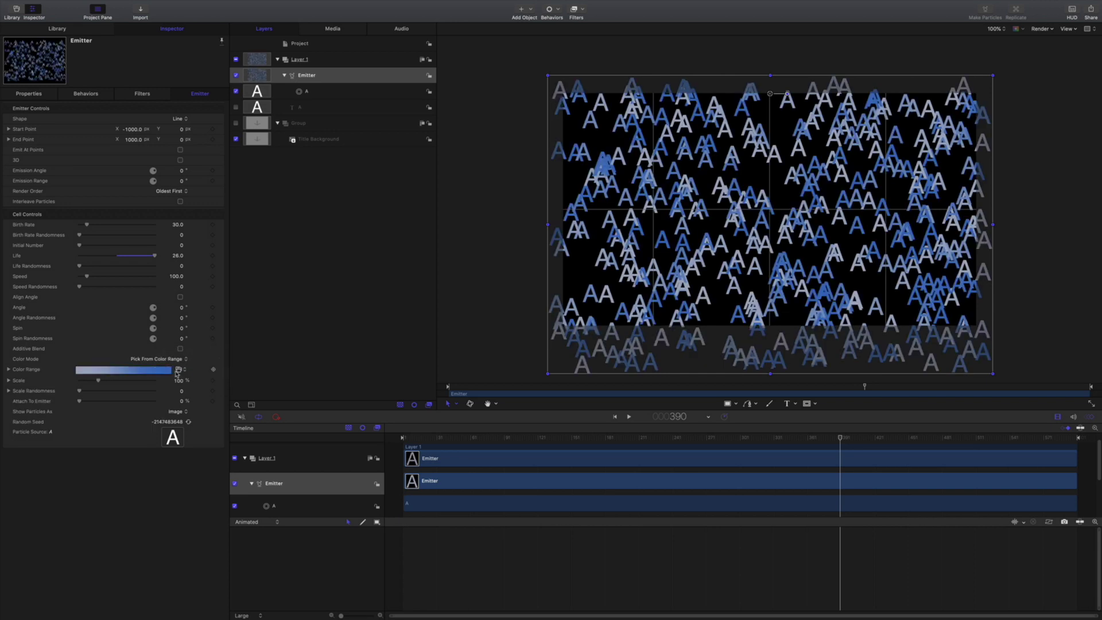
- Expand the Color Range gradient and recolor its end tag with Green from the Apple color palette
left_click(8, 370)
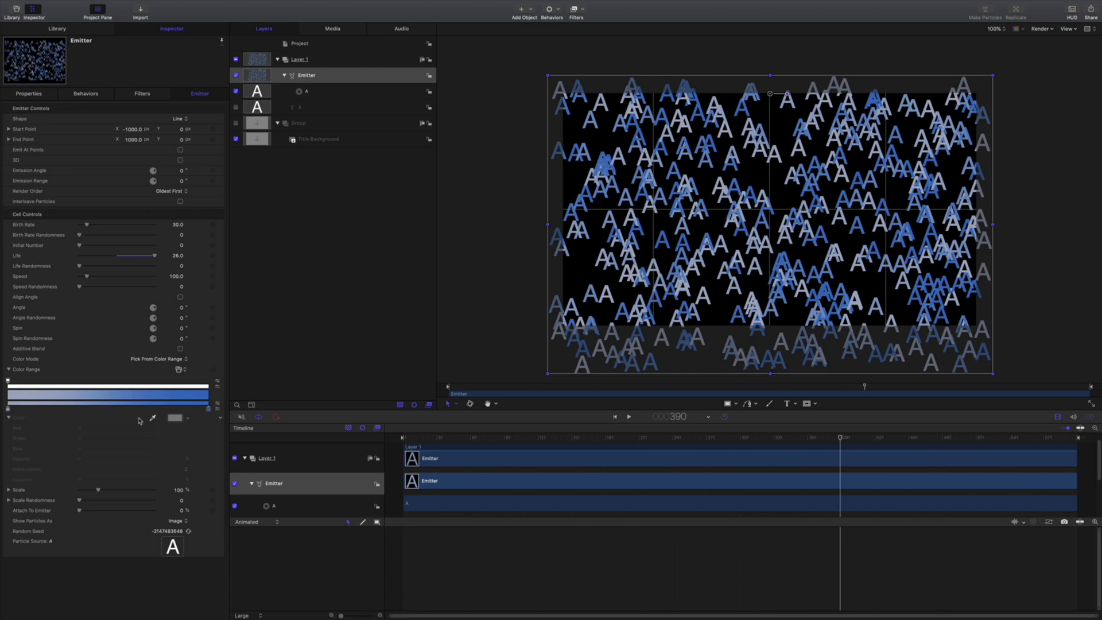
left_click(208, 410)
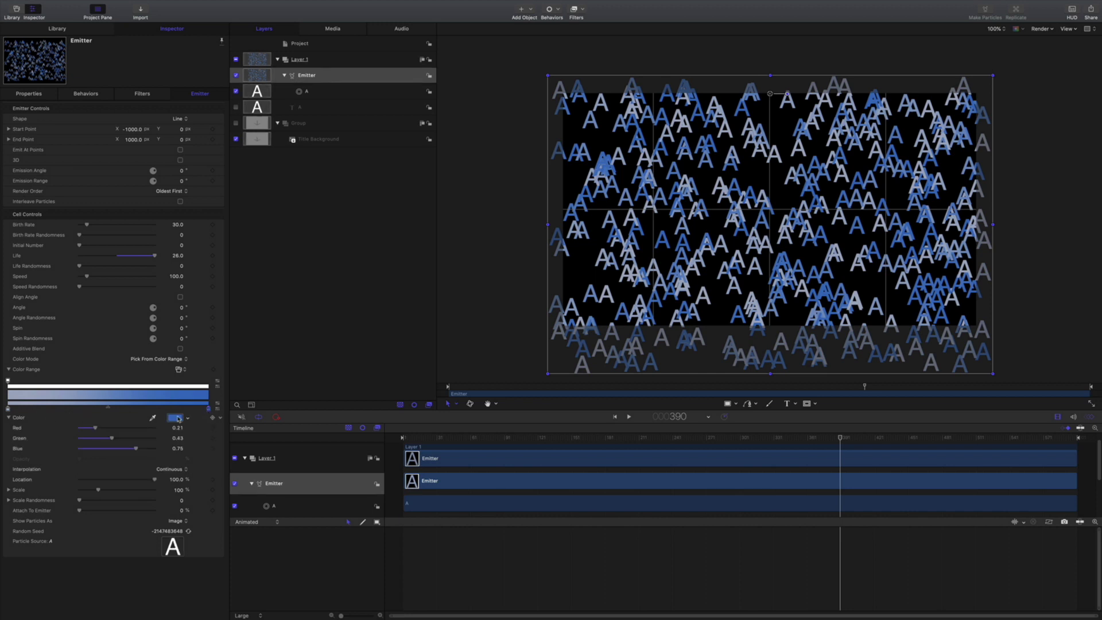
left_click(180, 419)
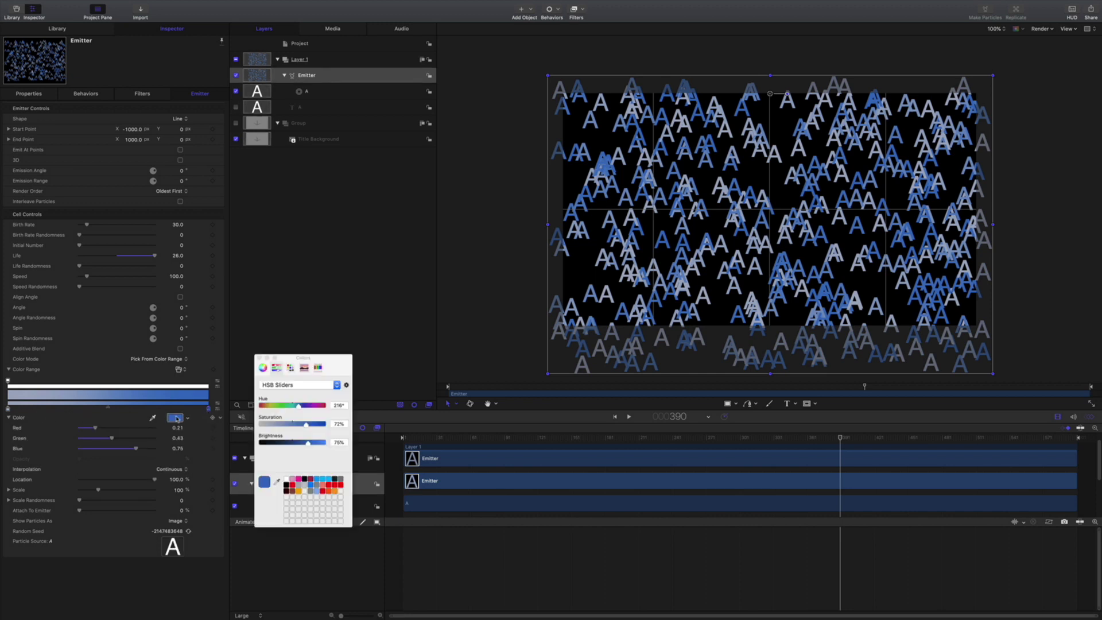
left_click(291, 368)
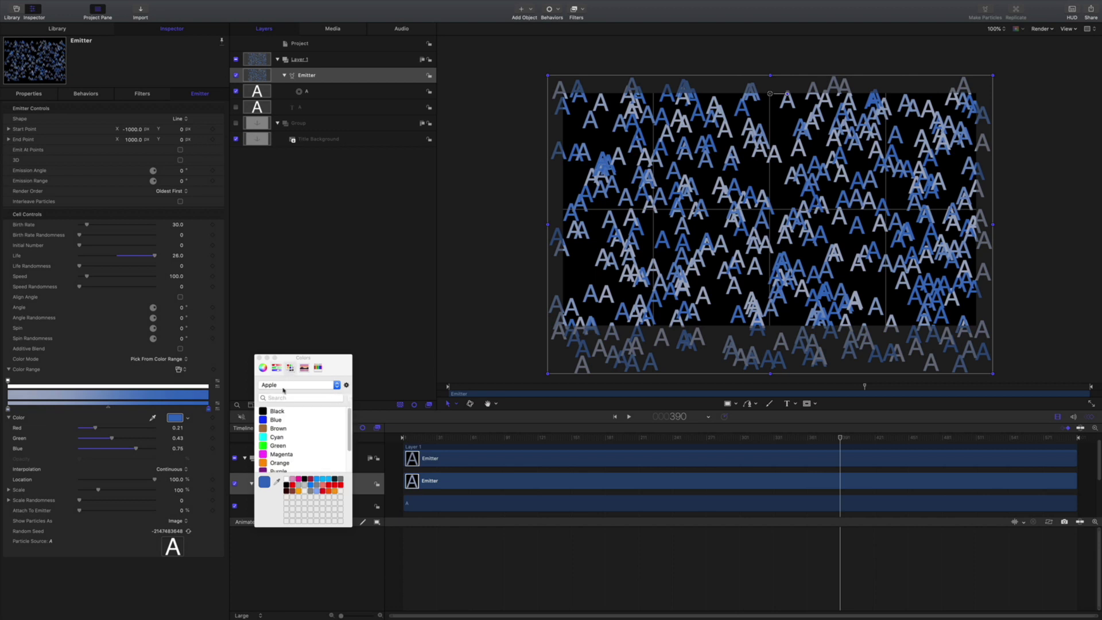
left_click(274, 446)
left_click(259, 358)
- Recolor the gradient's start tag dark green, with hue 120°, saturation 99% and brightness 27%
left_click(8, 408)
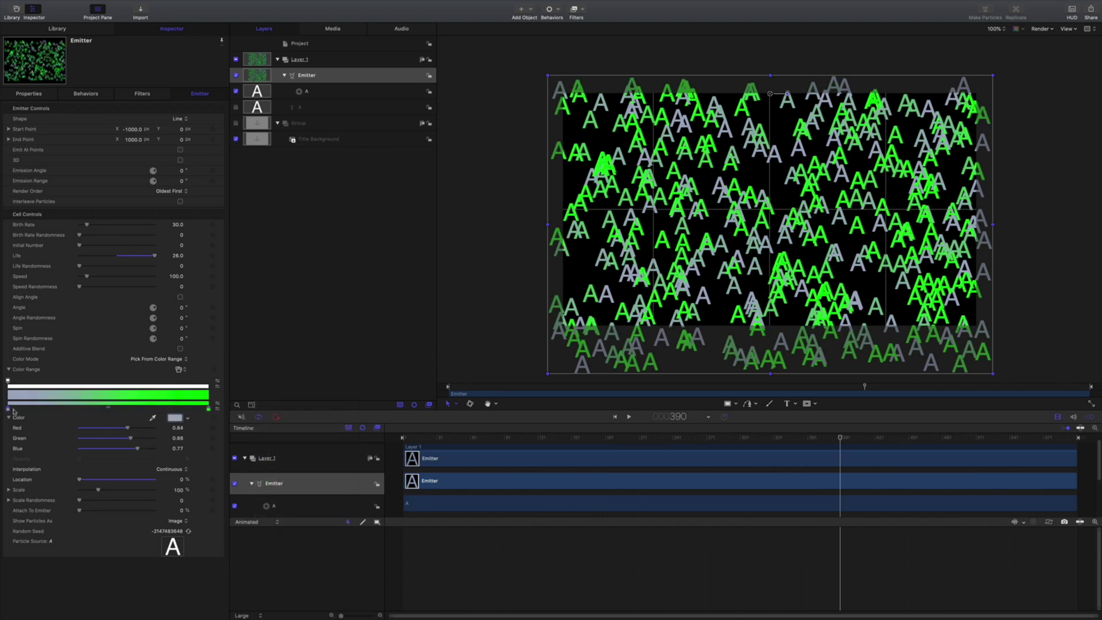
left_click(174, 418)
left_click(273, 445)
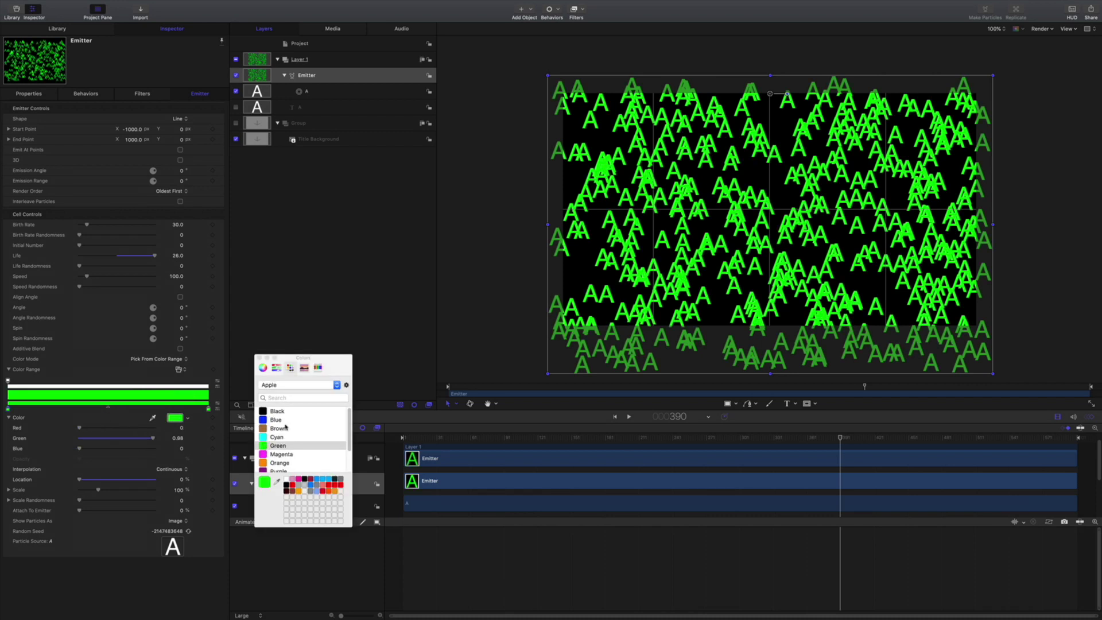
left_click_drag(285, 377, 297, 201)
left_click(293, 199)
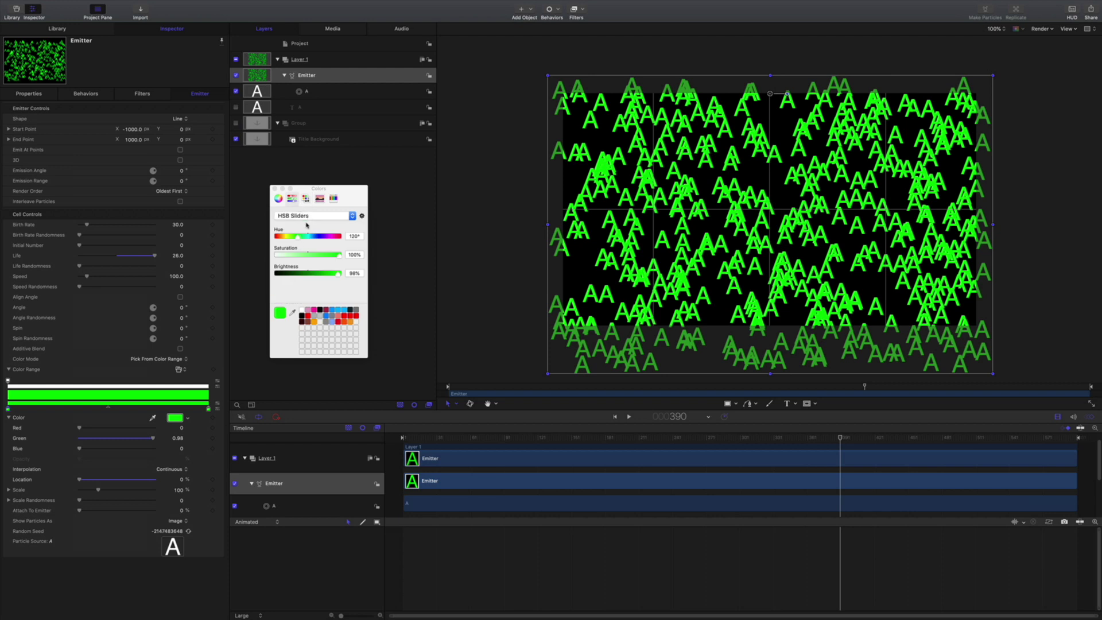
left_click_drag(335, 258, 293, 276)
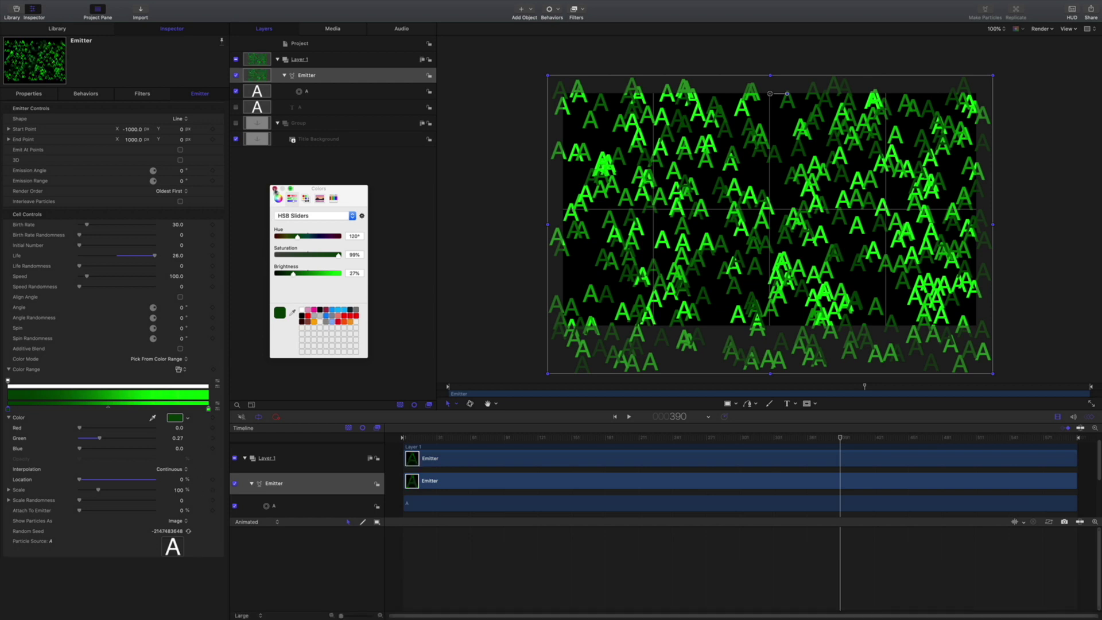
left_click(275, 188)
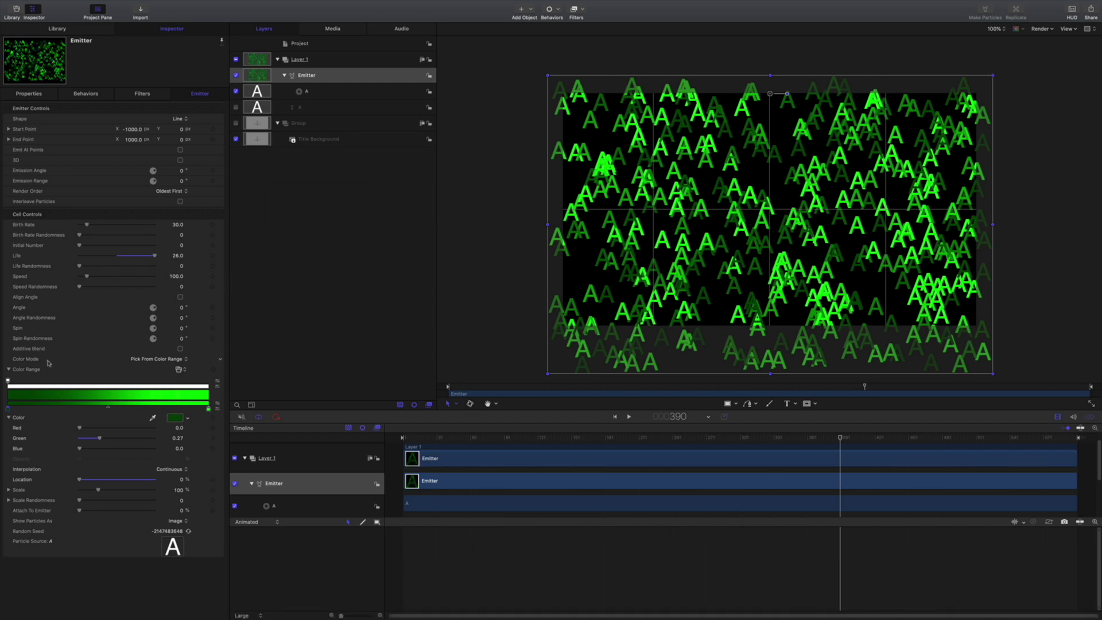
- Enable Additive Blend for the emitter's particles and play the animation from near the beginning to check it
left_click(180, 350)
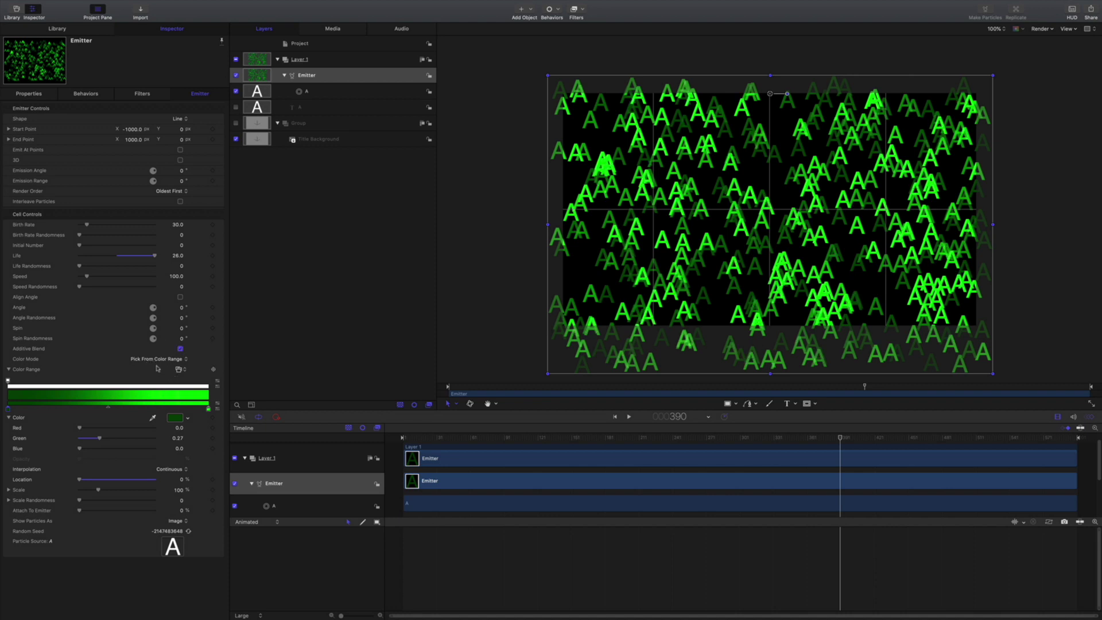
left_click_drag(407, 439, 570, 442)
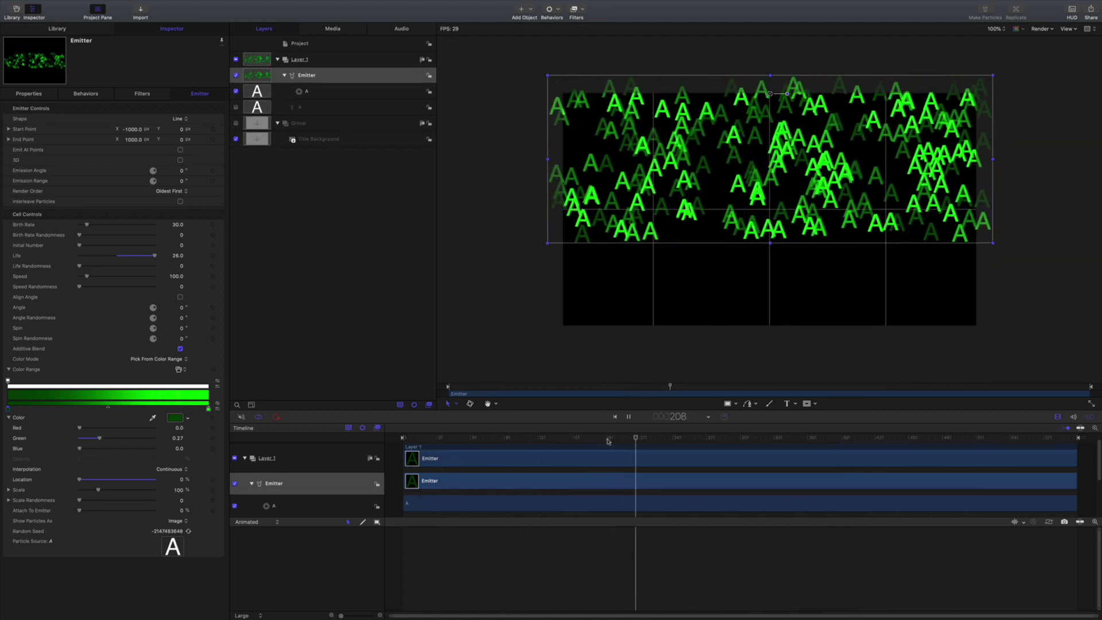
left_click(595, 441)
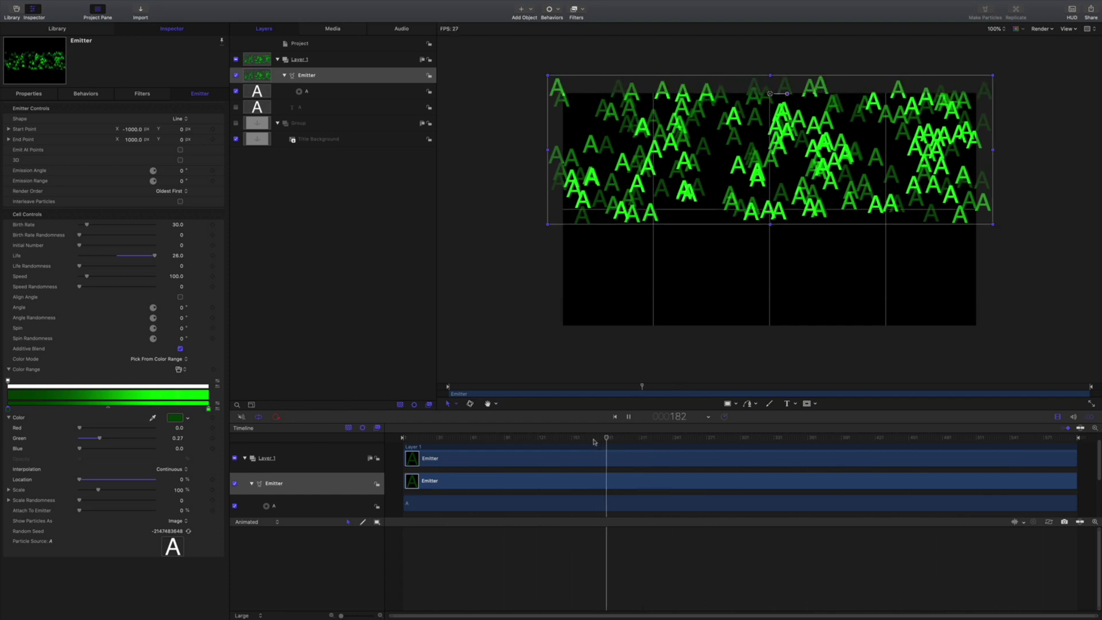
key("space")
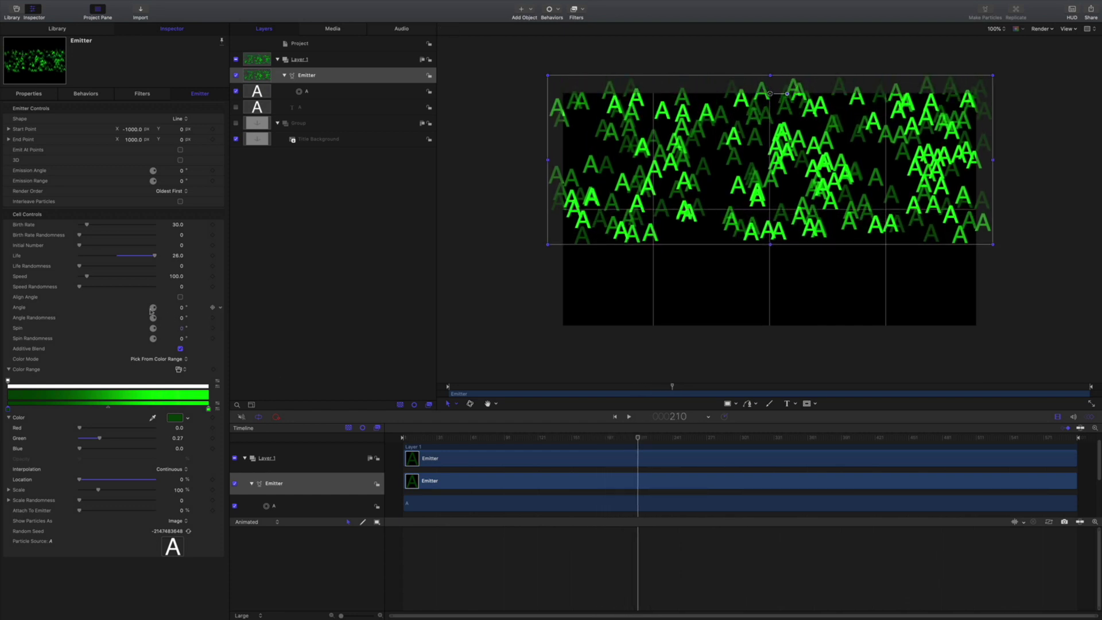
- Raise particle Speed to about 142 and Speed Randomness to about 207, and review the fall from the start
left_click_drag(86, 277, 95, 287)
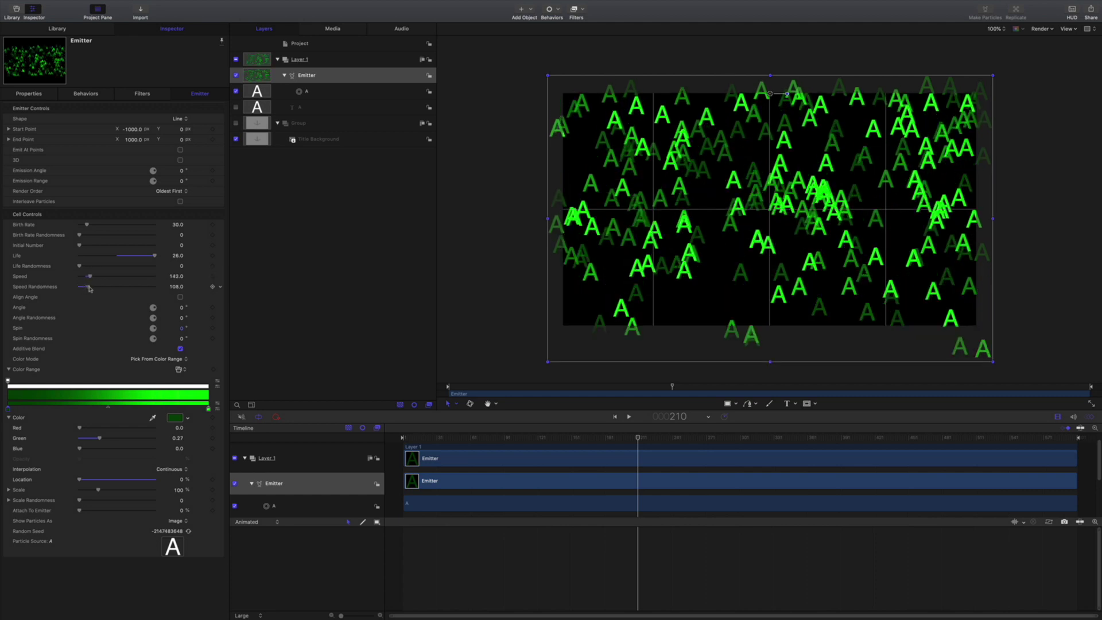
key("Home")
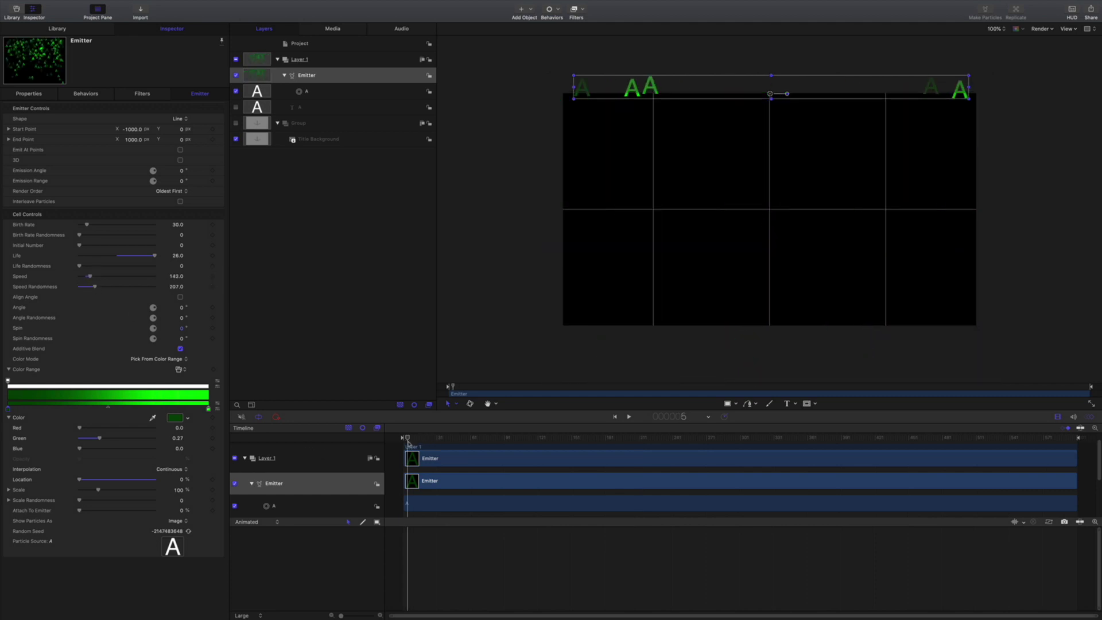
key("space")
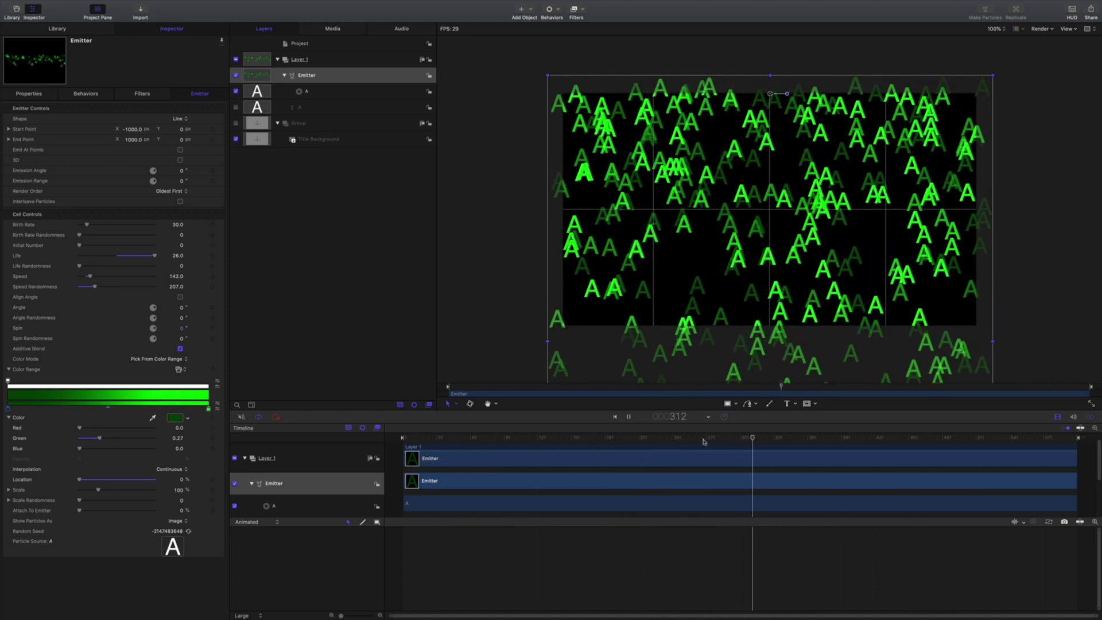
left_click(752, 439)
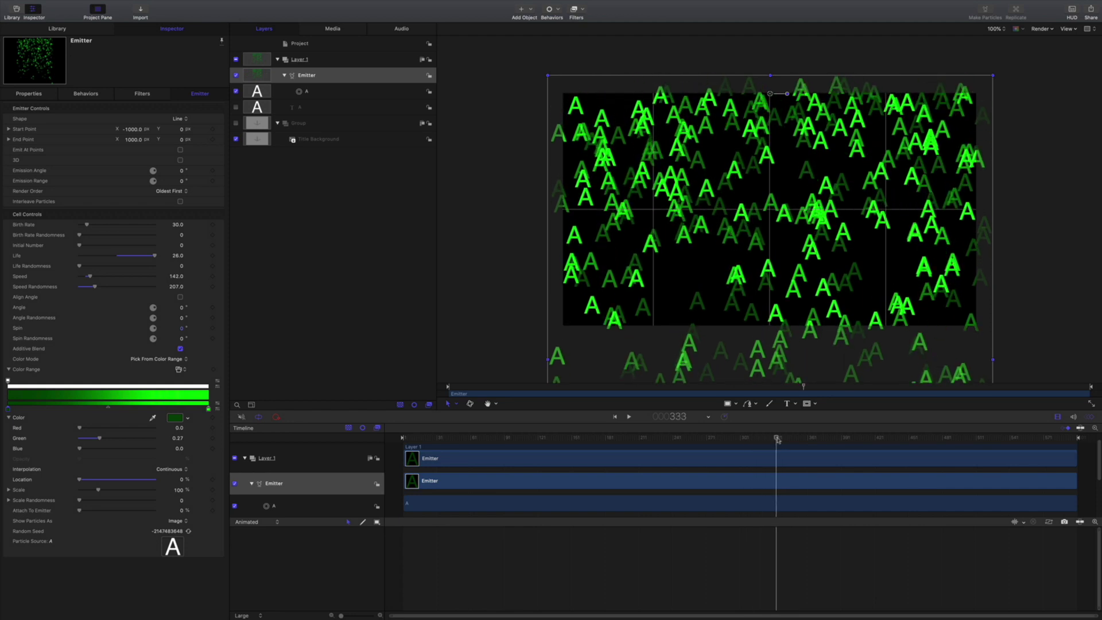
left_click_drag(797, 439, 570, 438)
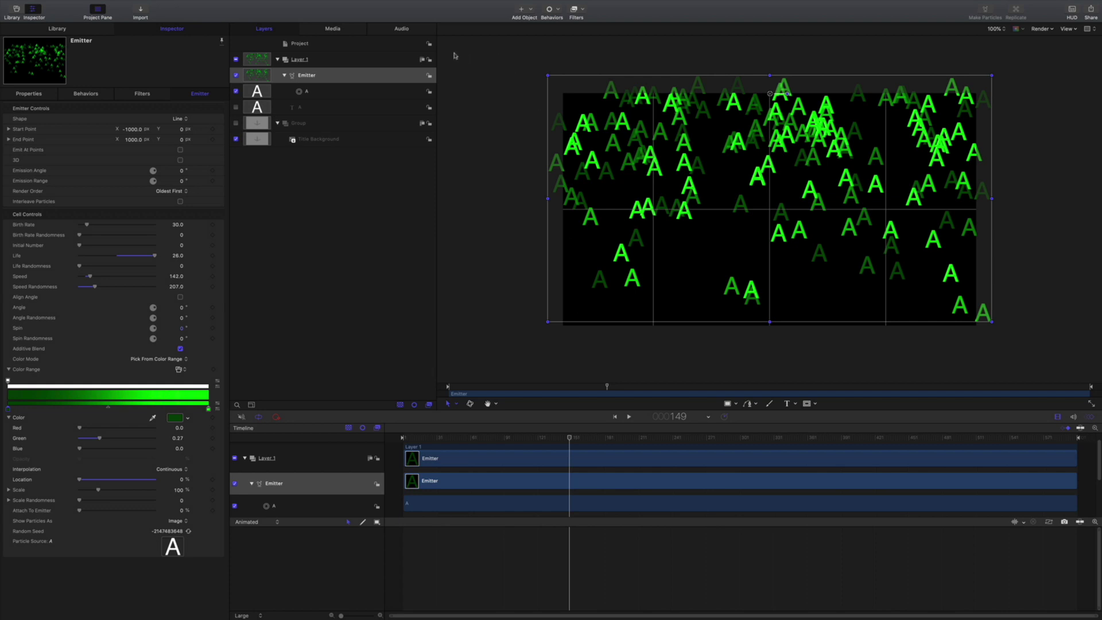
- Add ASCII.mov from the library's Content category to the project's media
left_click(339, 31)
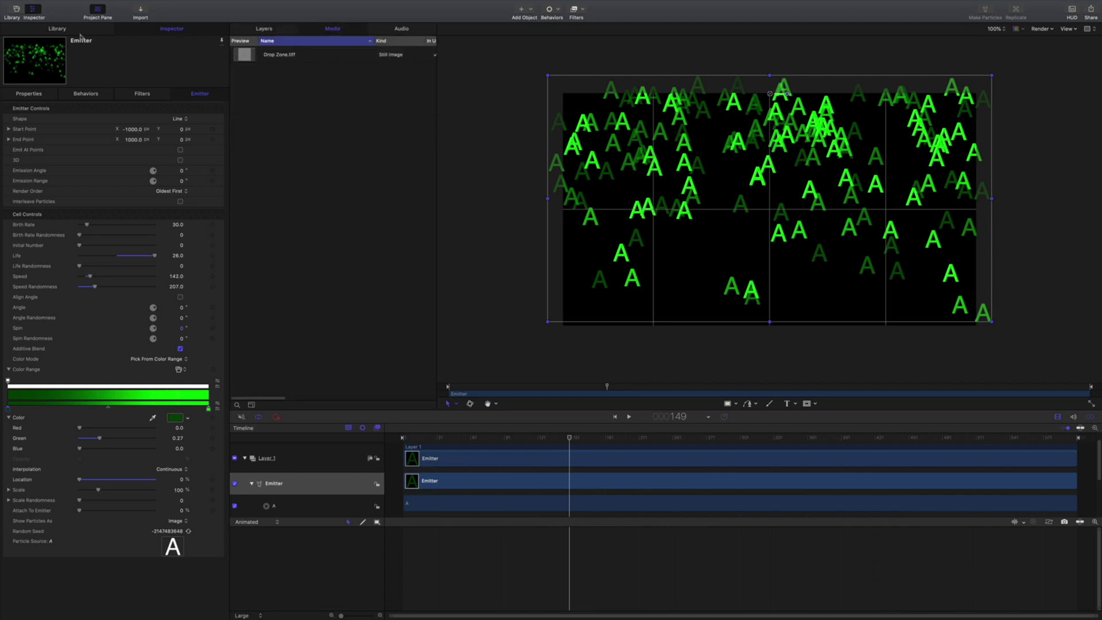
left_click(63, 30)
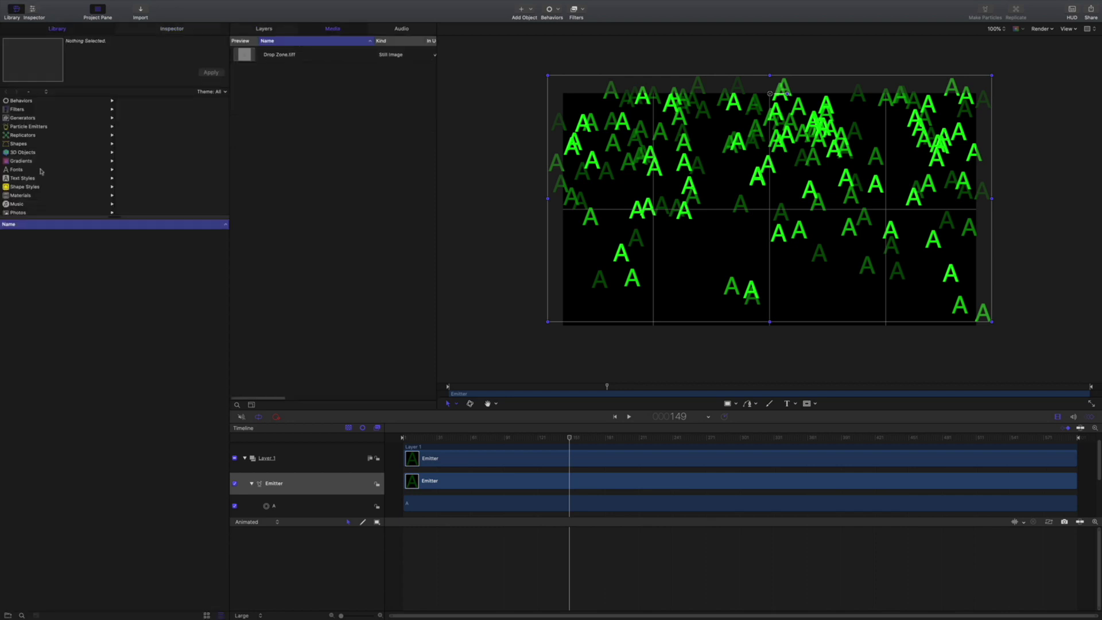
scroll(42, 171, "down", 3)
left_click(39, 196)
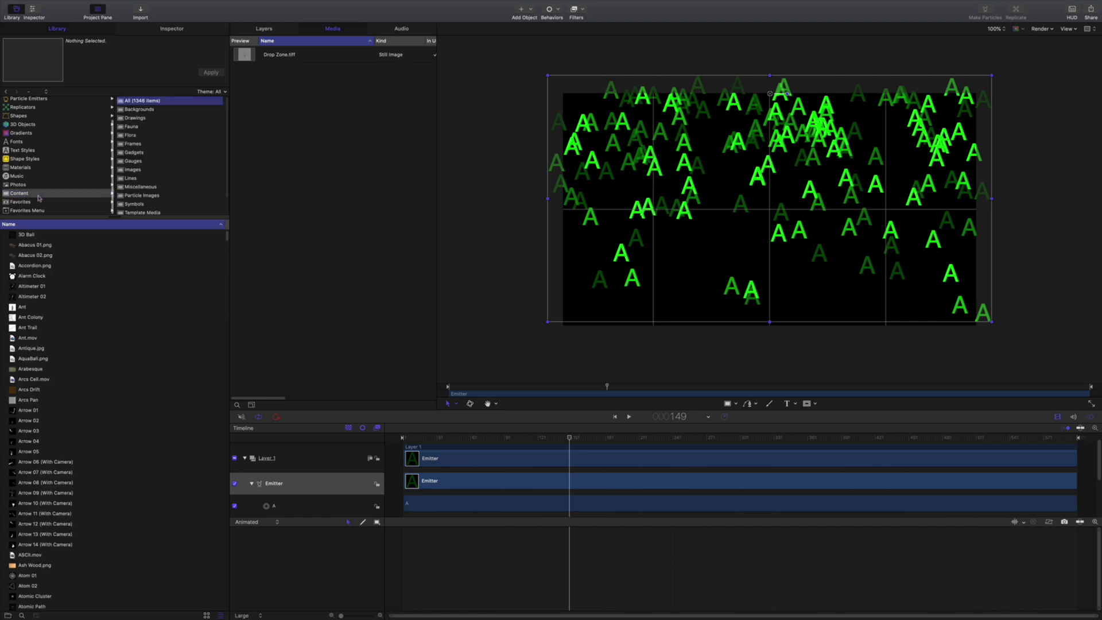
scroll(63, 520, "down", 4)
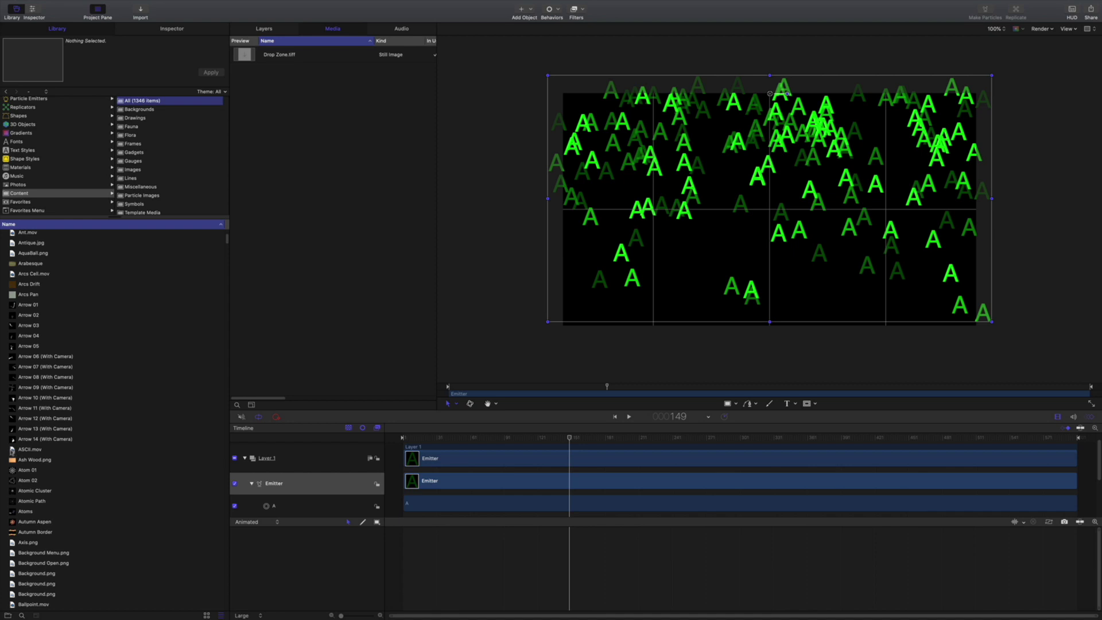
left_click_drag(12, 451, 318, 208)
- Replace the particle source of the emitter's A cell with ASCII.mov
left_click(153, 32)
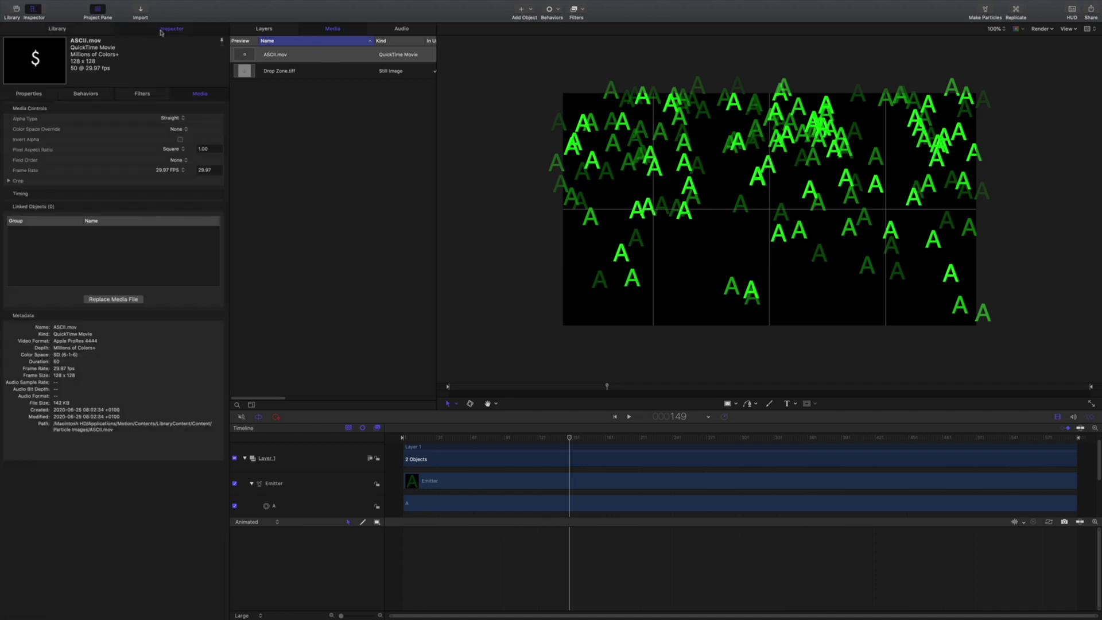
left_click(270, 31)
left_click(318, 91)
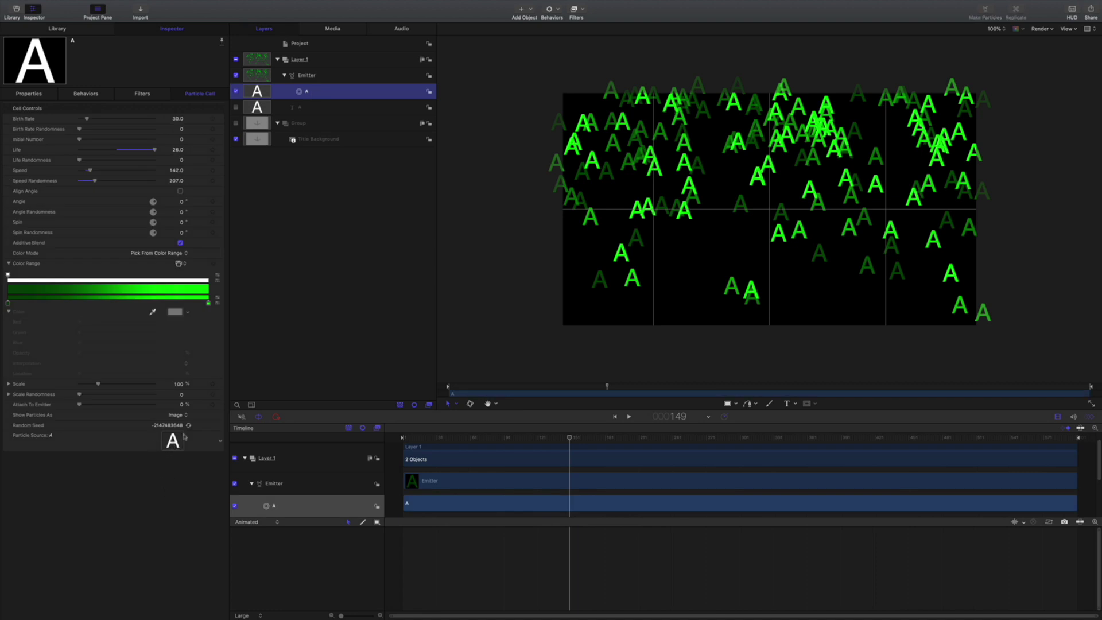
left_click(334, 30)
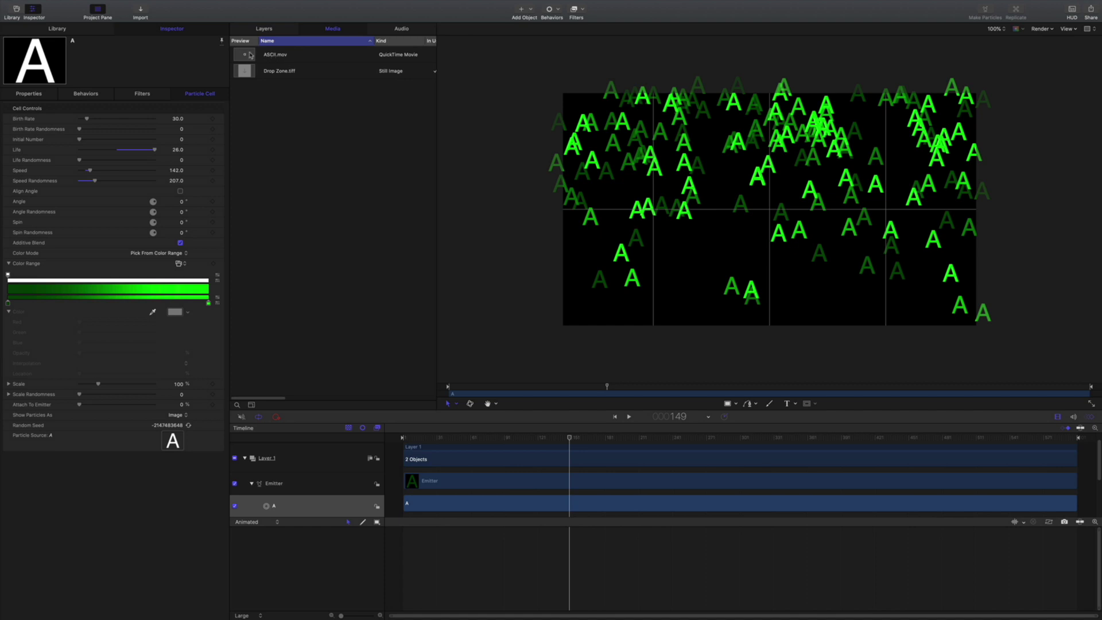
left_click_drag(245, 56, 173, 441)
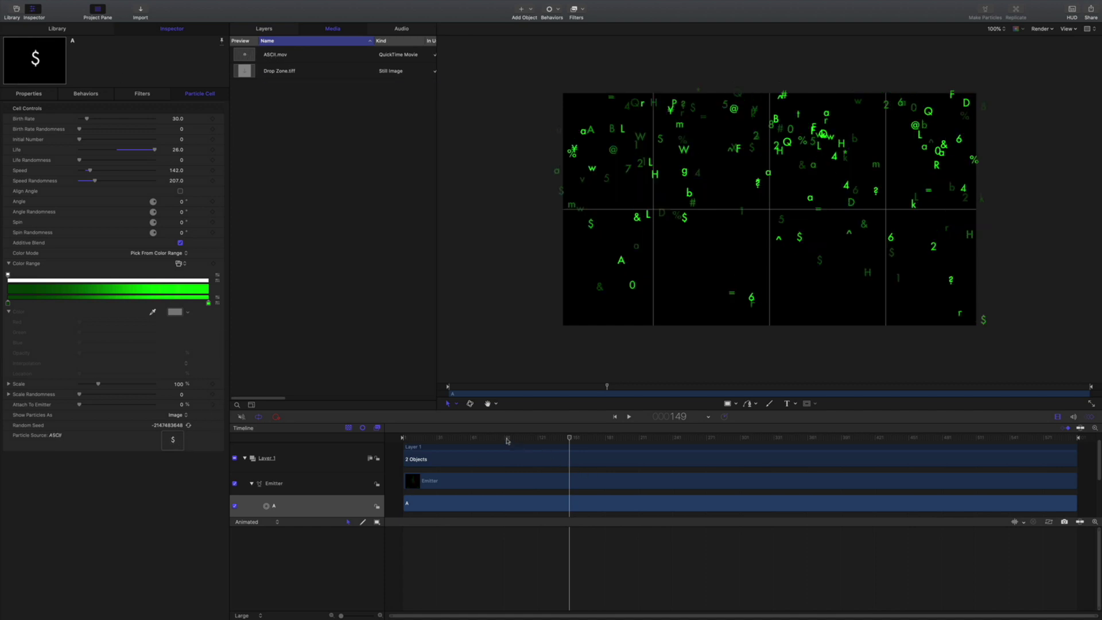
- Play the falling ASCII characters, replay them with everything deselected, and return to the layer list
key("space")
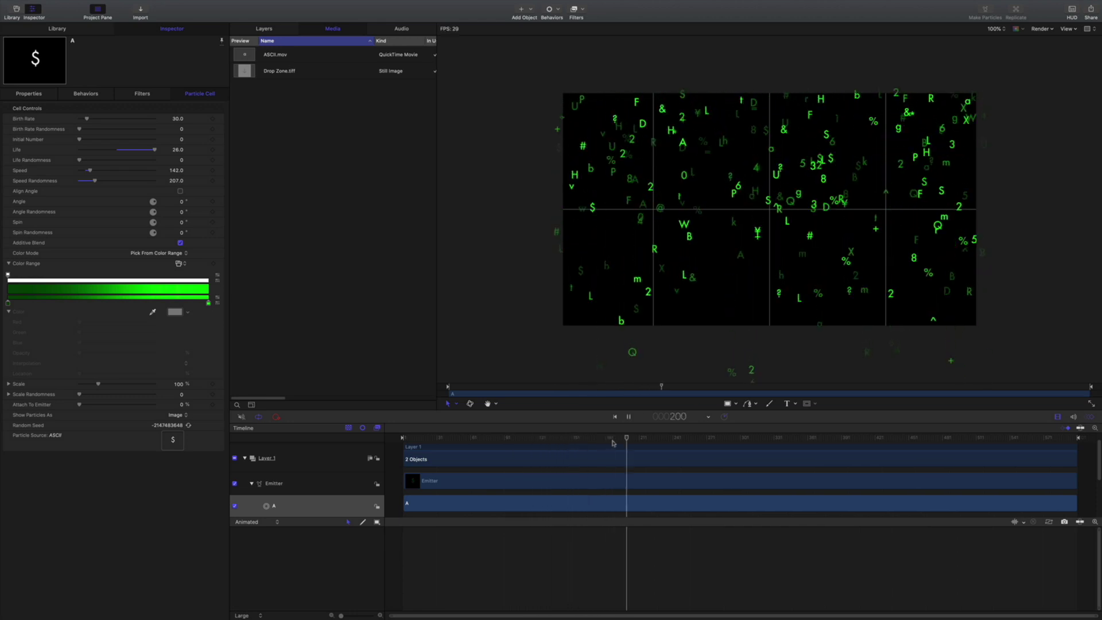
key("space")
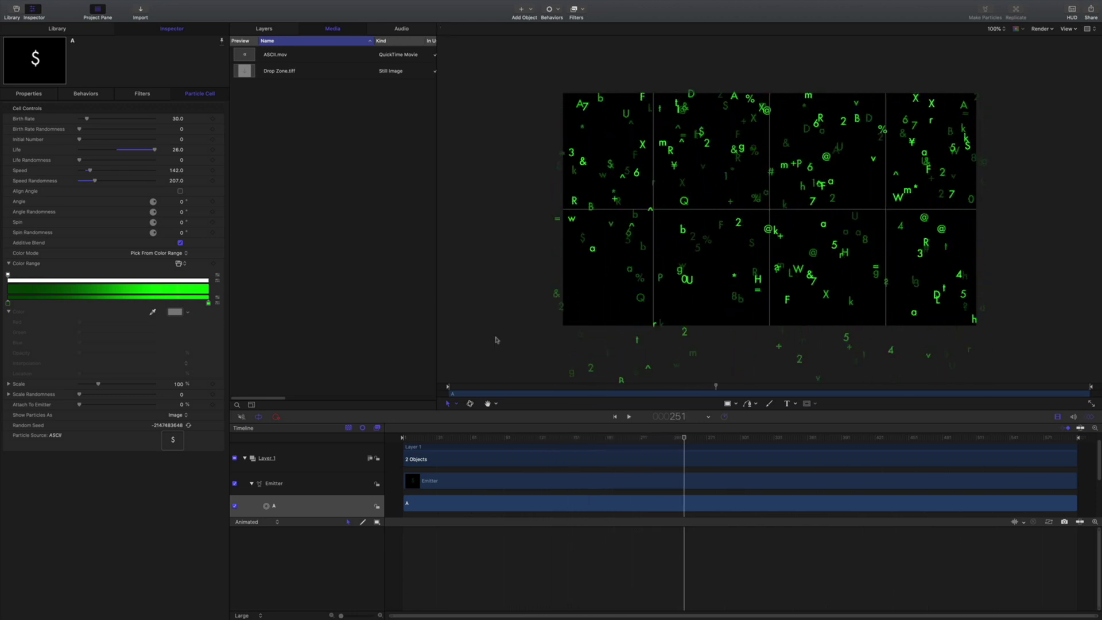
key("super+shift+a")
left_click(529, 438)
key("space")
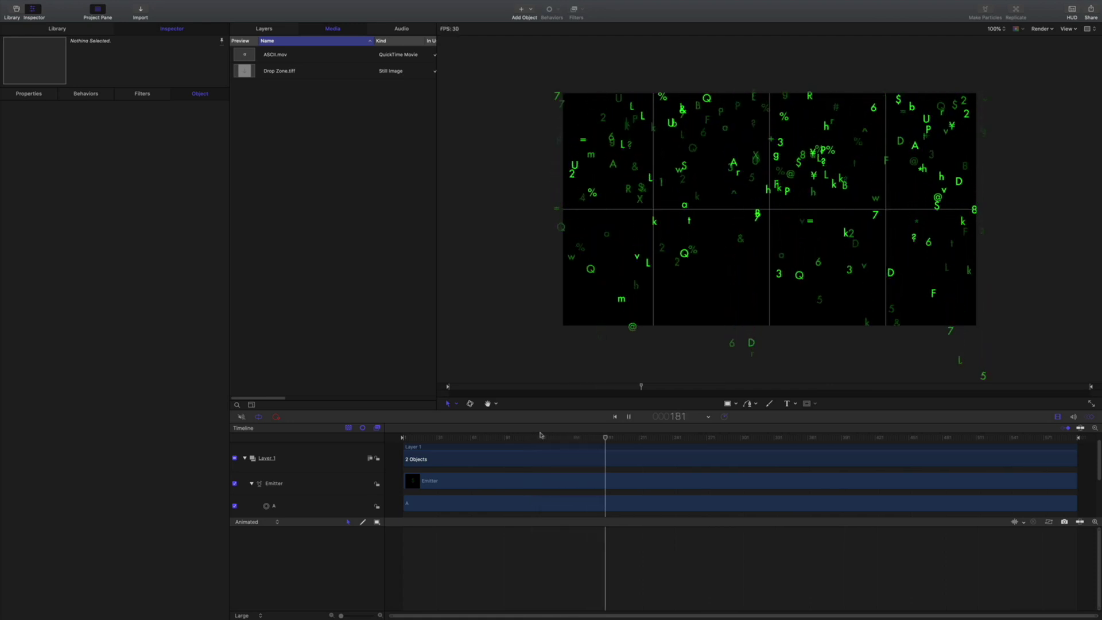
key("space")
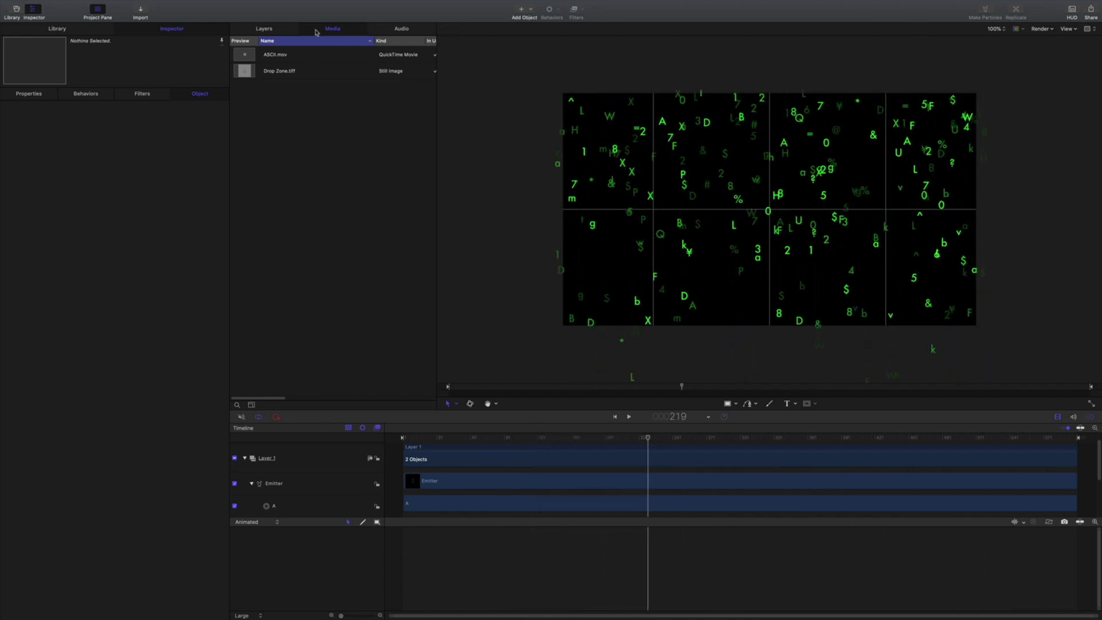
left_click(273, 27)
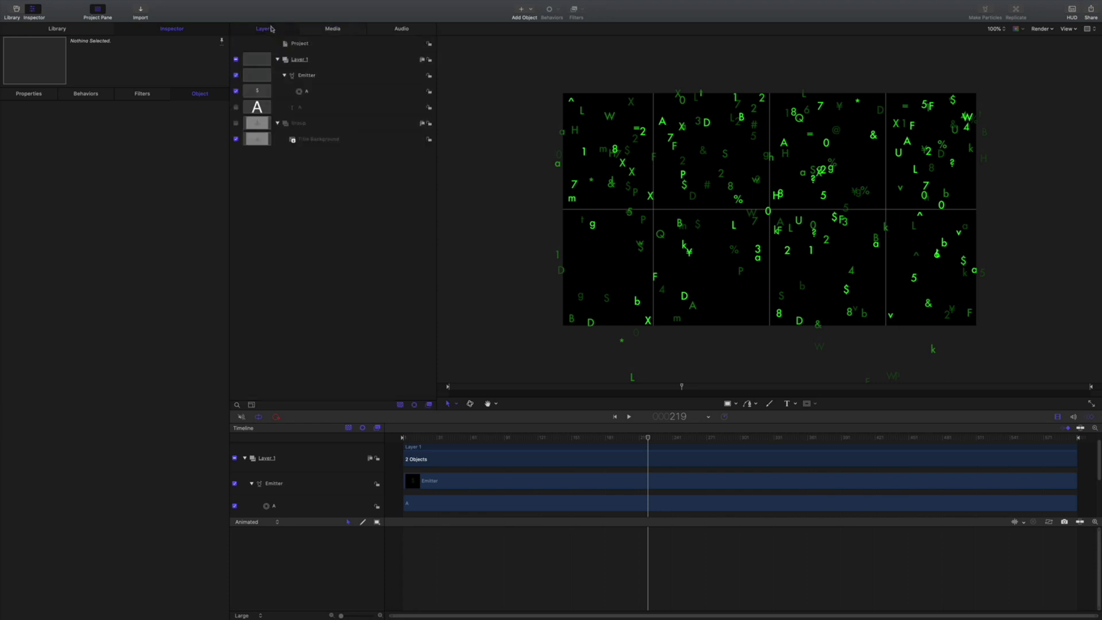
- Turn on Emit At Points for the emitter, raise Points to 148, and play the falling characters
left_click(318, 78)
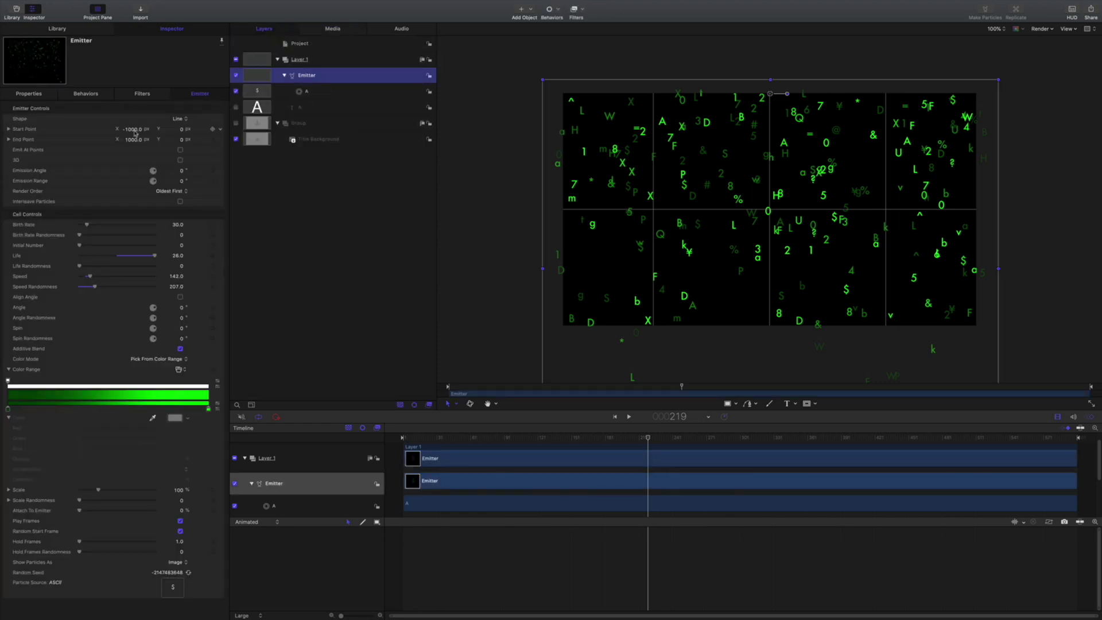
left_click(327, 93)
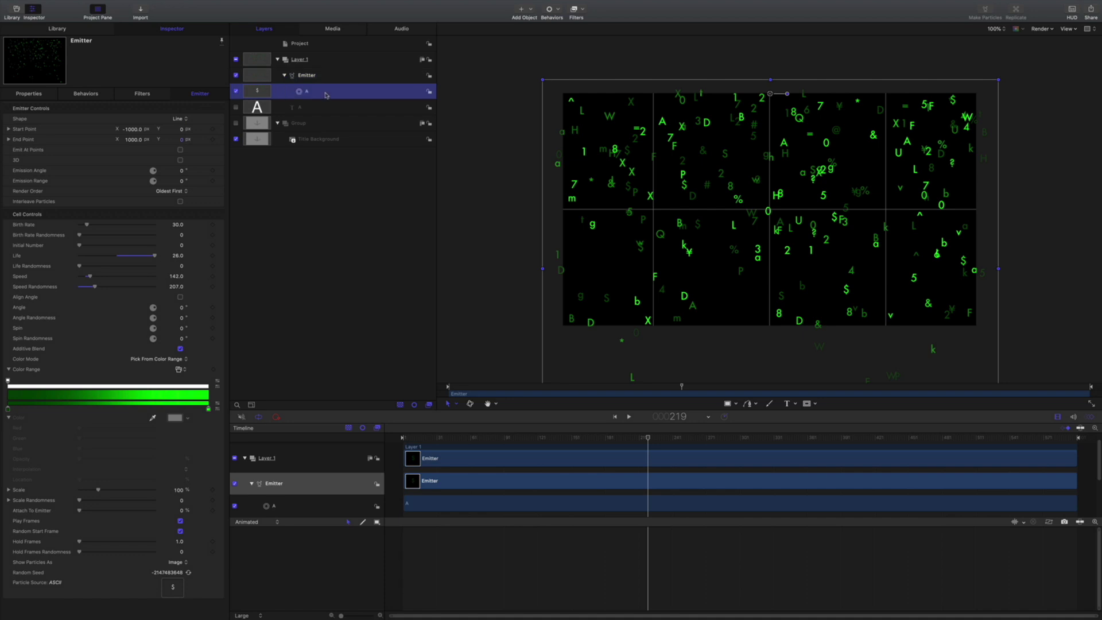
left_click(327, 79)
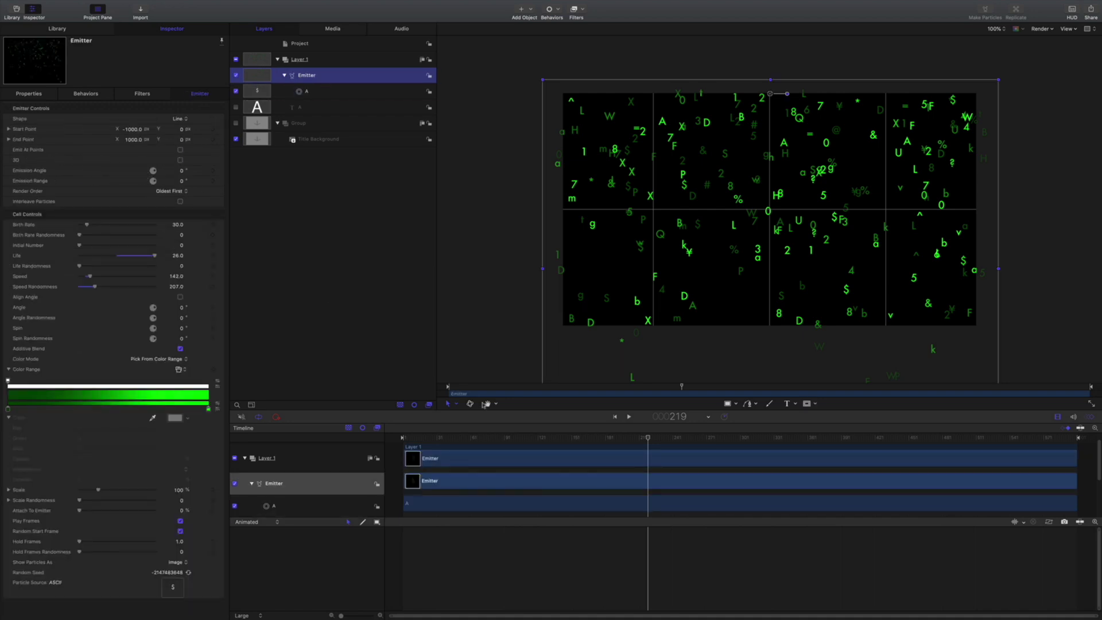
left_click(180, 149)
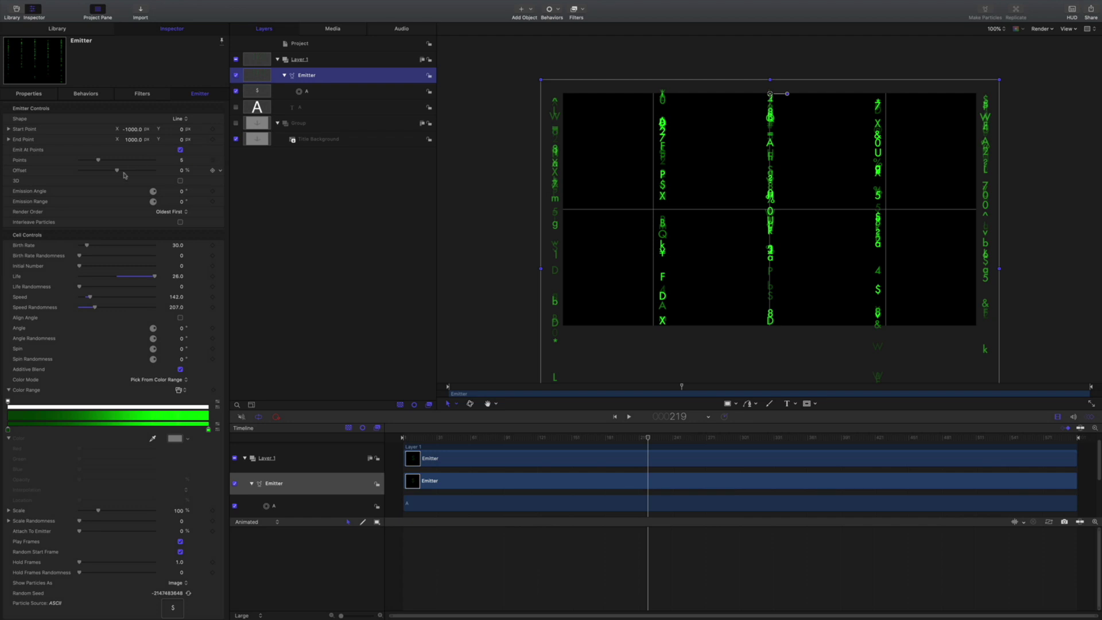
left_click_drag(98, 160, 185, 168)
left_click_drag(179, 160, 417, 297)
key("space")
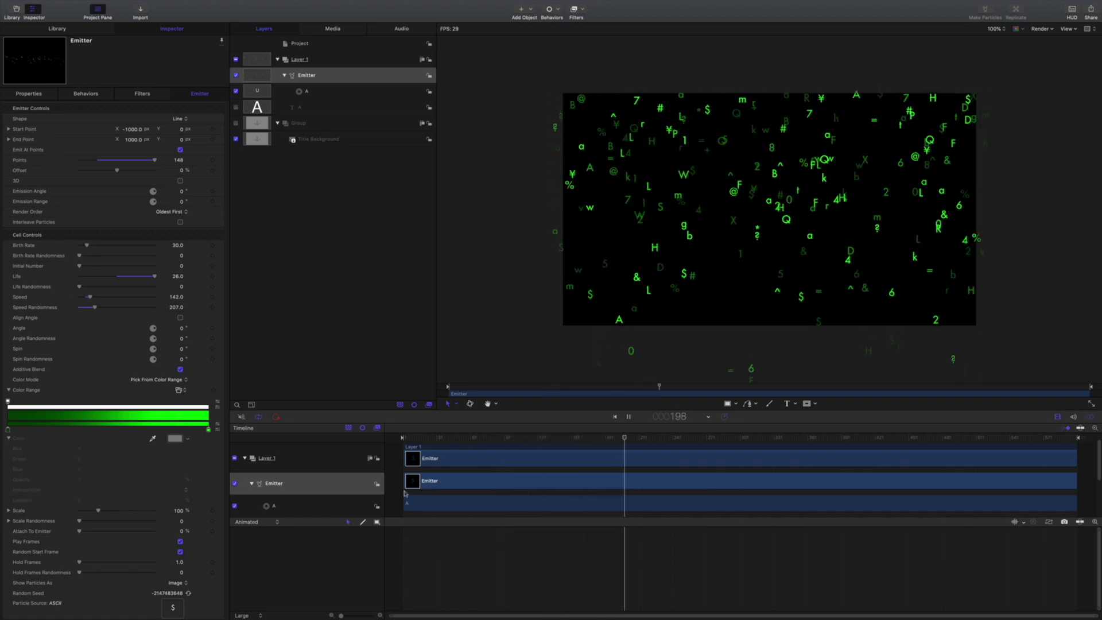
key("space")
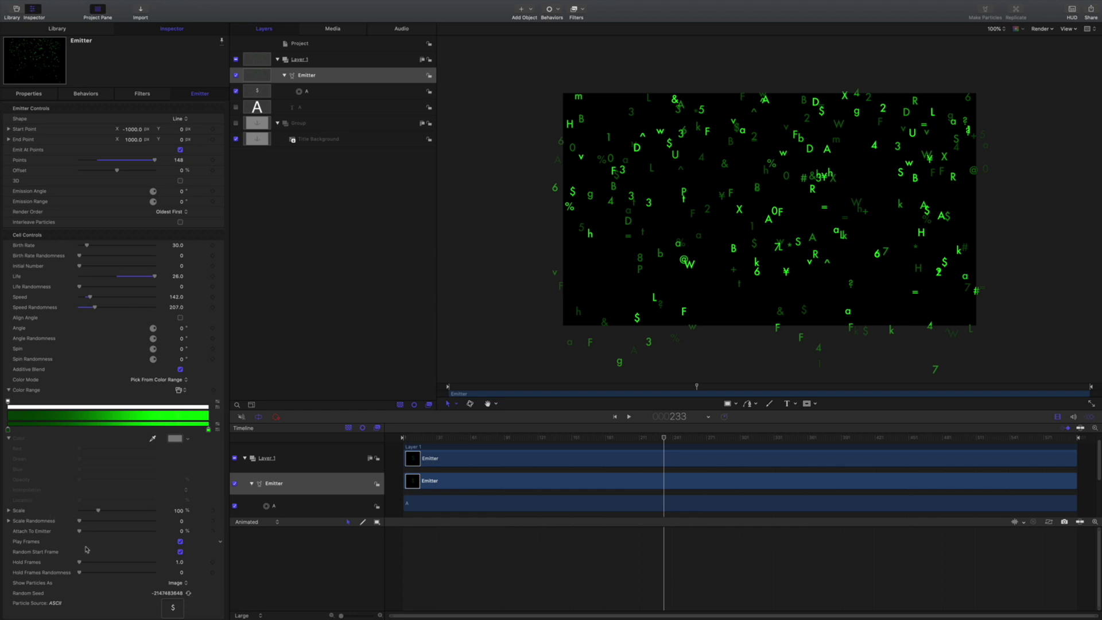
- Replay the falling characters with Play Frames turned off for comparison, and turn Play Frames back on
left_click(180, 541)
left_click(511, 438)
key("space")
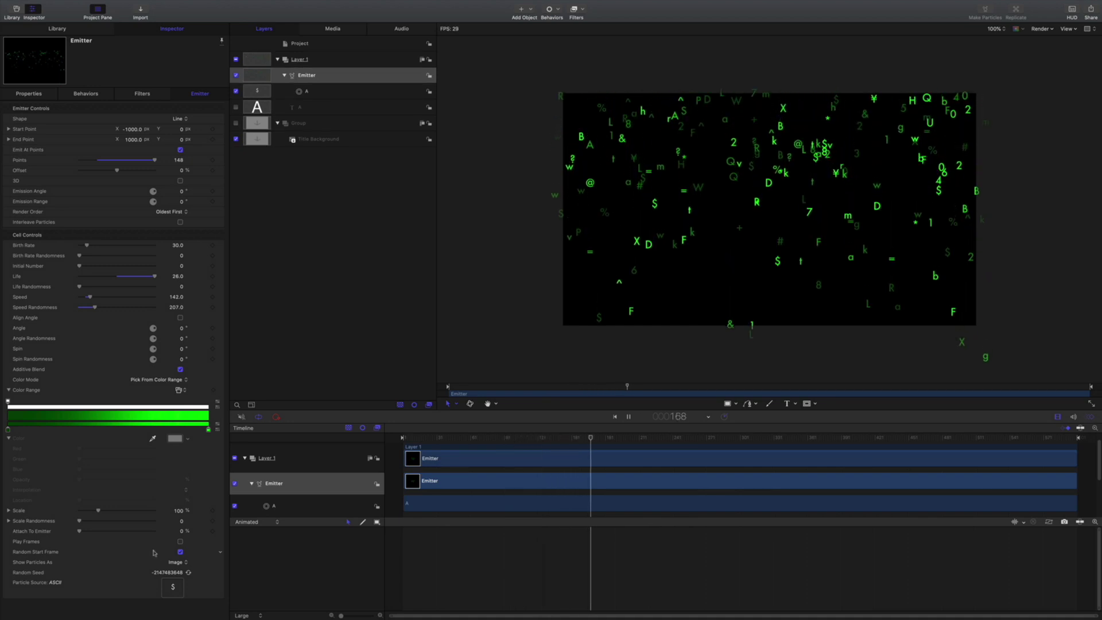
left_click(181, 541)
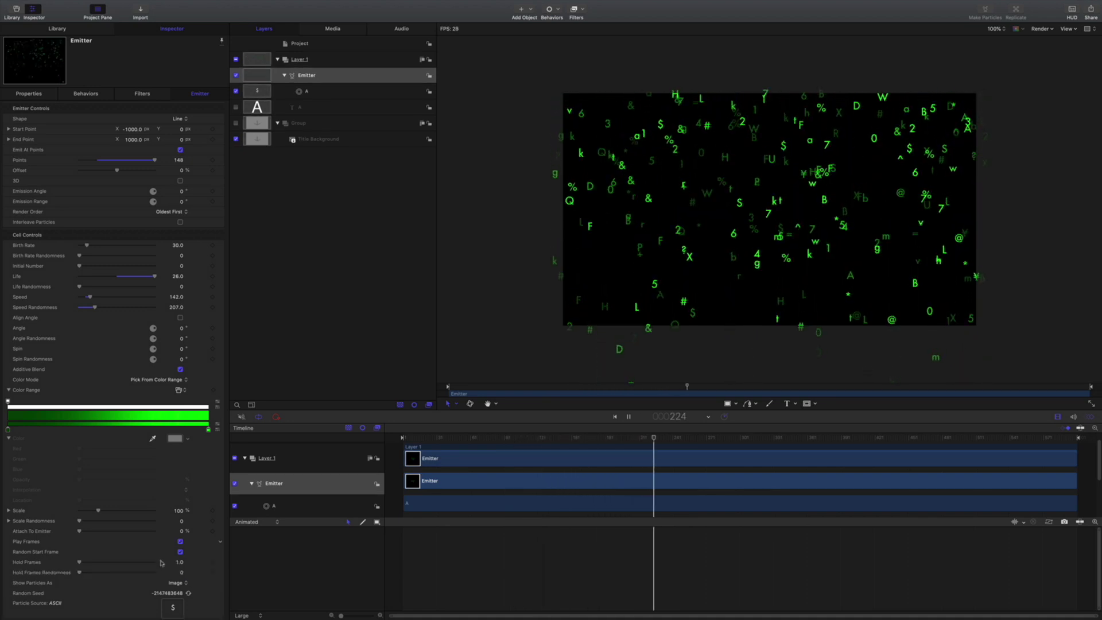
- Set the emitter's Hold Frames to 24 and replay the animation from an earlier point
left_click_drag(86, 564, 98, 564)
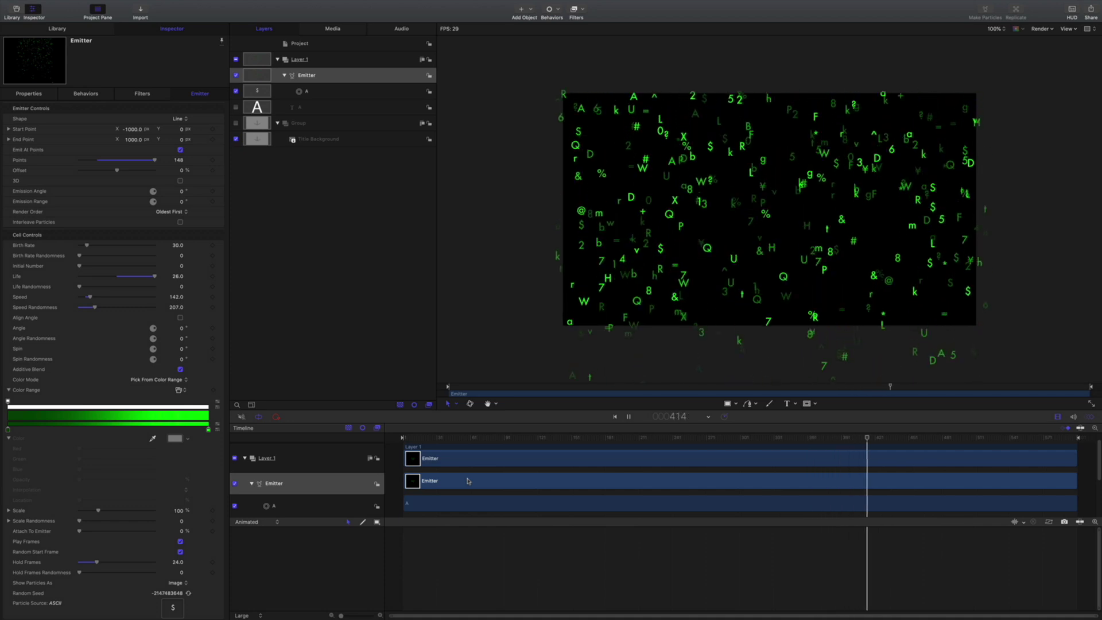
left_click(495, 438)
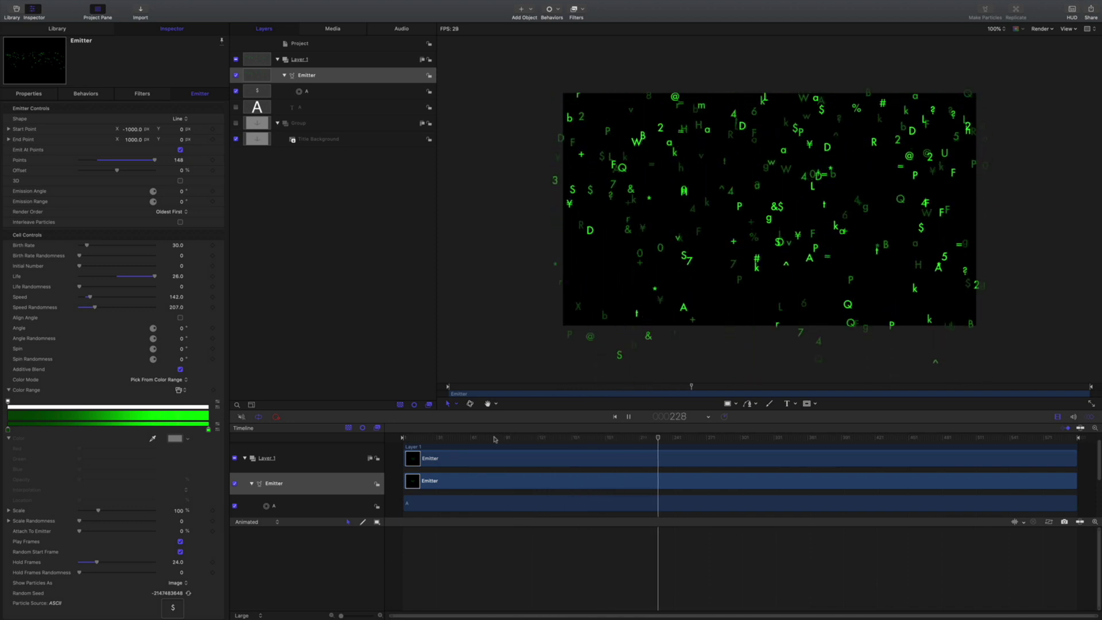
key("space")
scroll(330, 494, "down", 2)
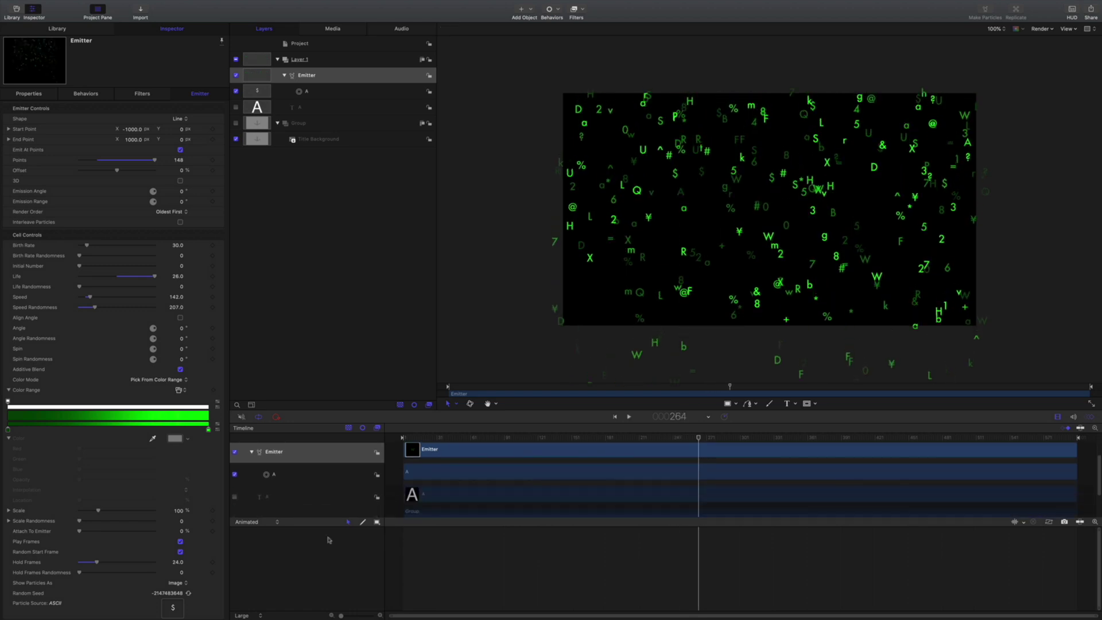
scroll(487, 450, "up", 3)
left_click(482, 439)
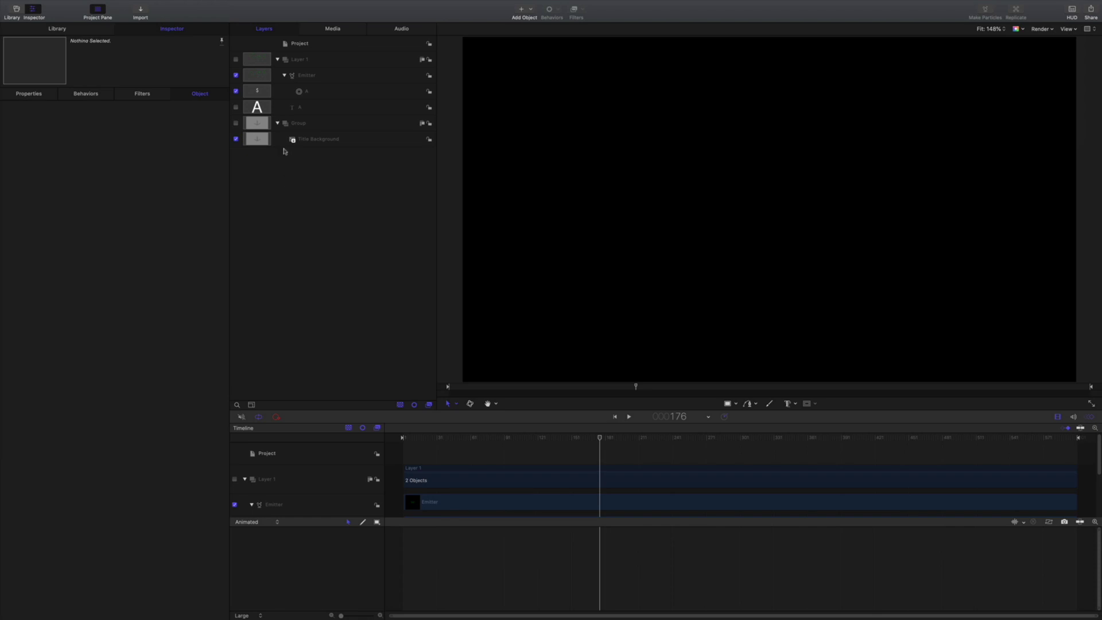
- Create a new group above Layer 1 and name it Text
left_click(236, 59)
left_click(236, 59)
right_click(294, 189)
left_click(311, 190)
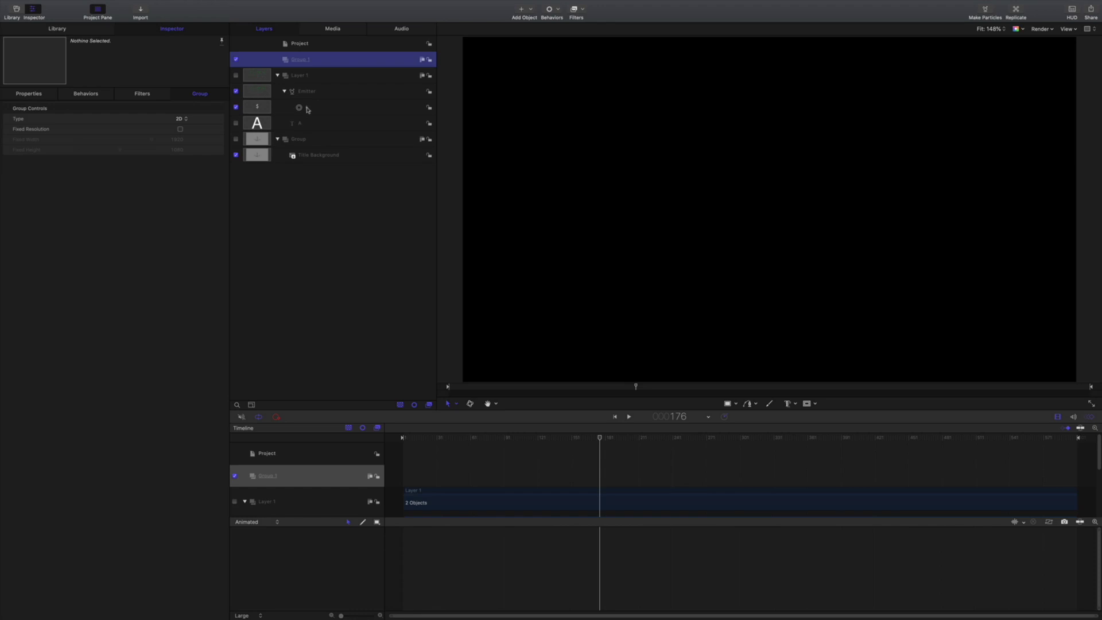
double_click(310, 60)
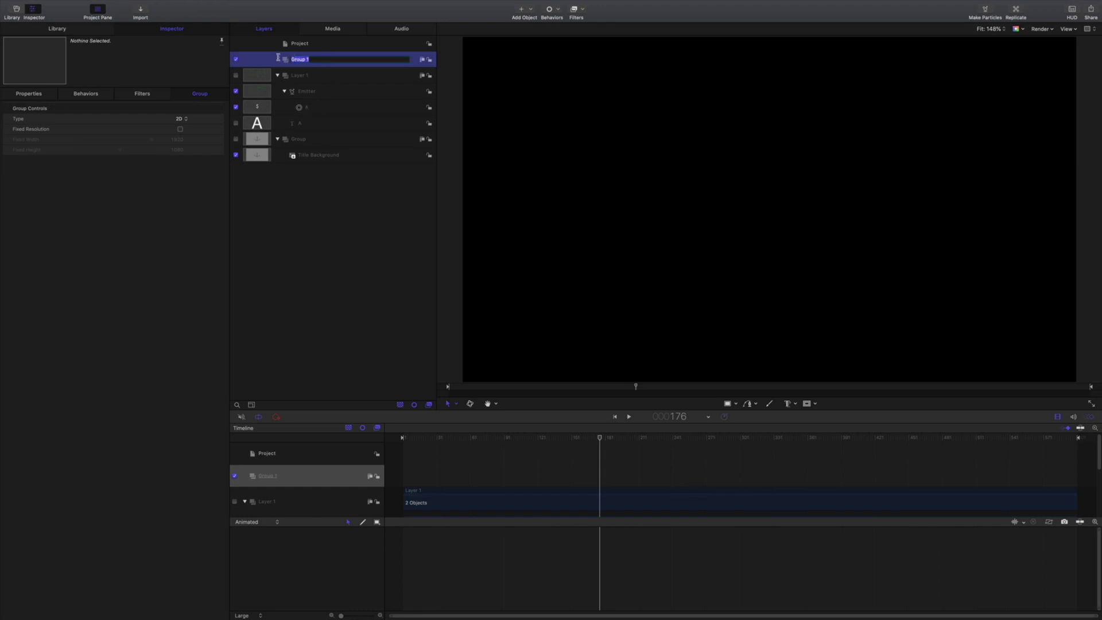
type("Text")
key("Return")
- Add a 3D text object reading THE MATRIX inside the Text group
left_click(789, 405)
left_click(804, 414)
left_click(697, 200)
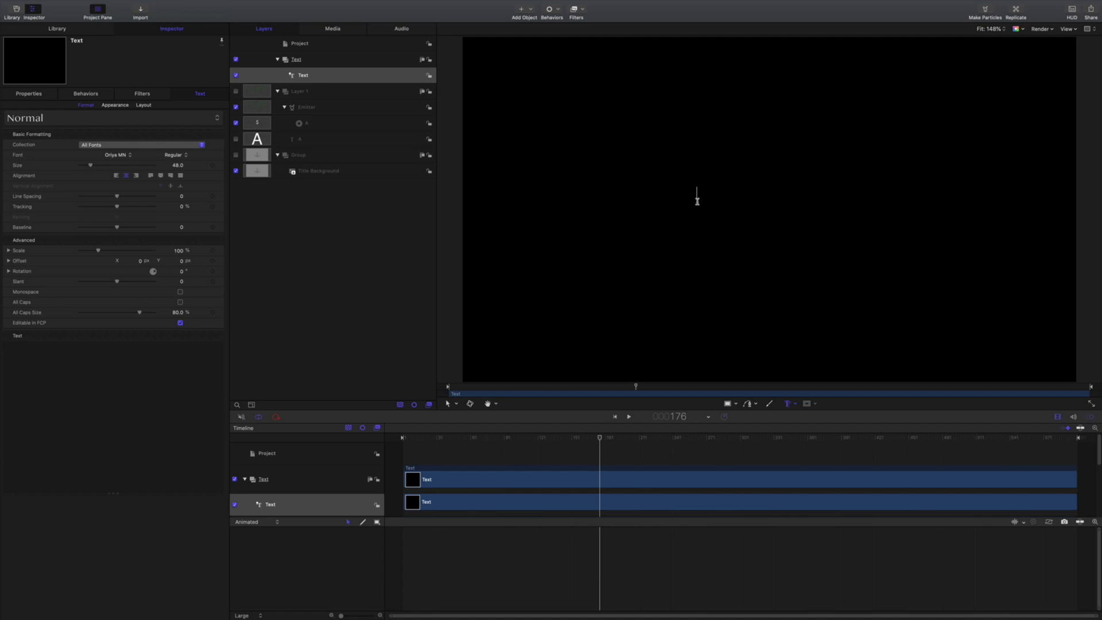
type("THE MATRIX")
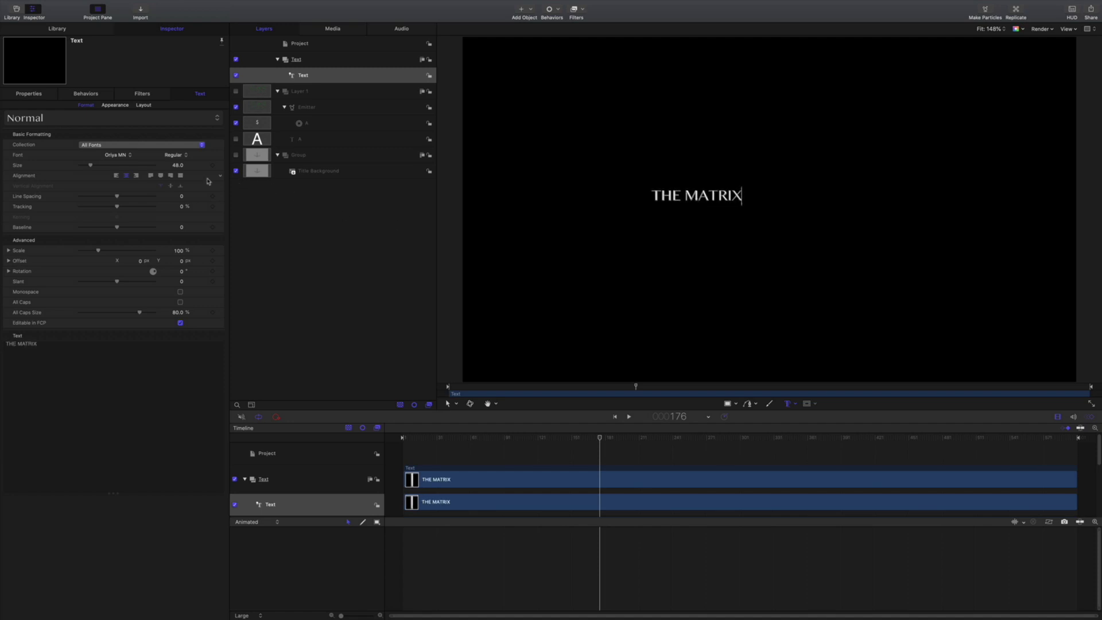
key("Escape")
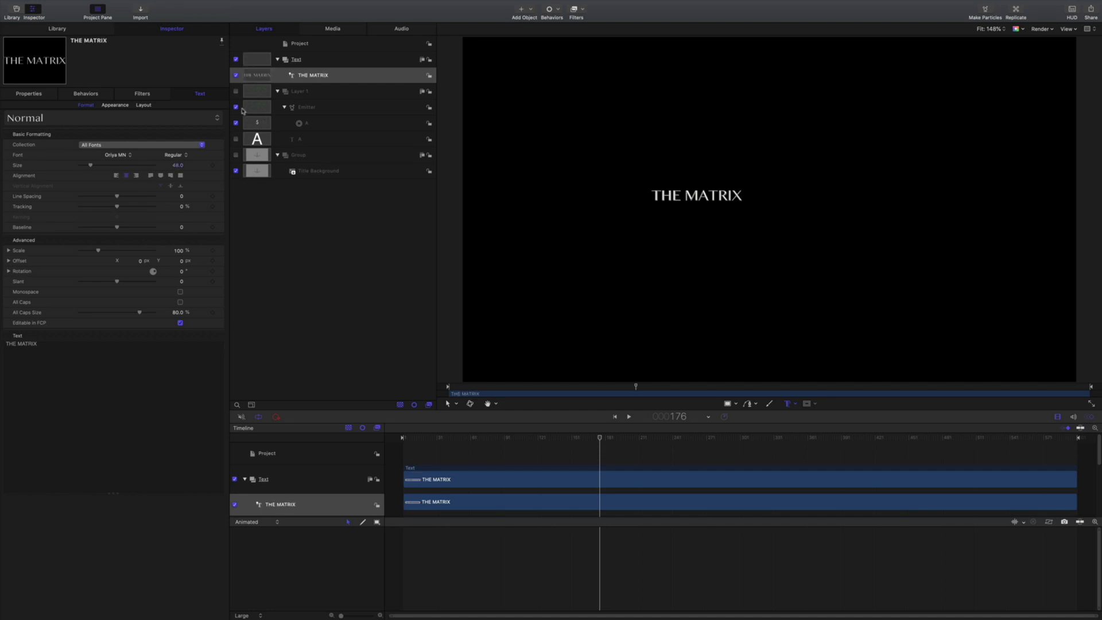
- Set THE MATRIX title's position to X 0, Y 0 and display the guide lines on the canvas
left_click(35, 96)
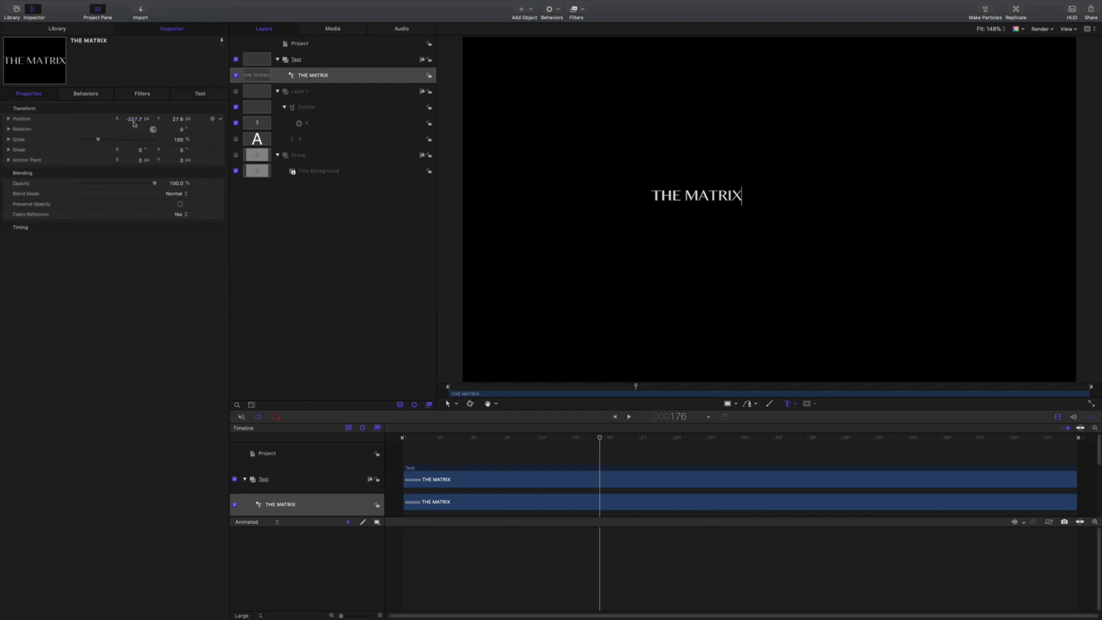
type("0")
key("Return")
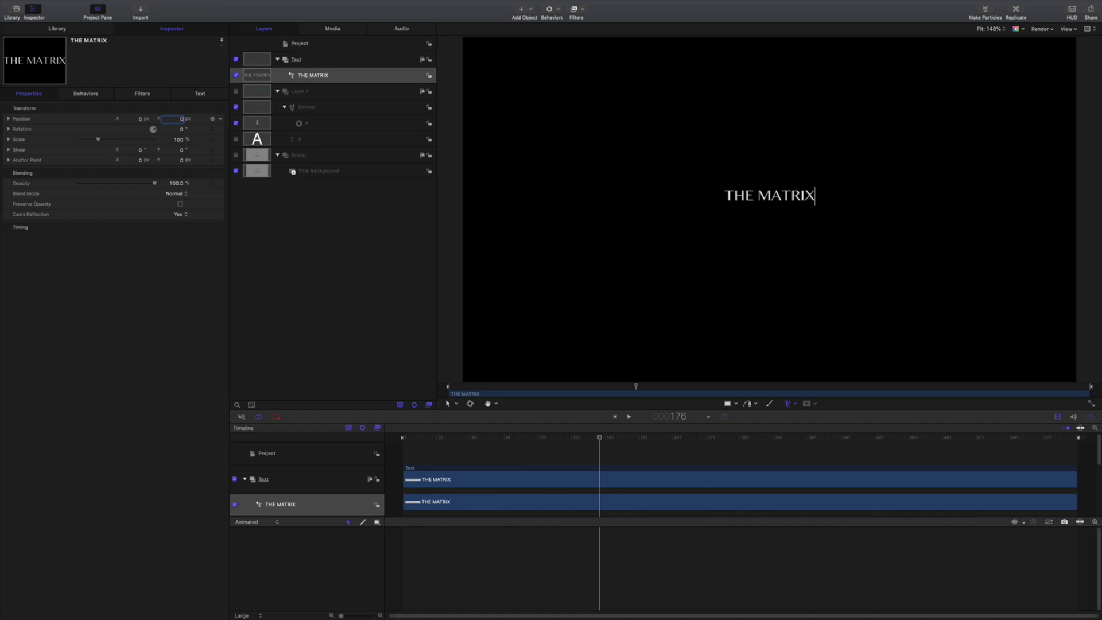
type("0")
key("Tab")
key("super+apostrophe")
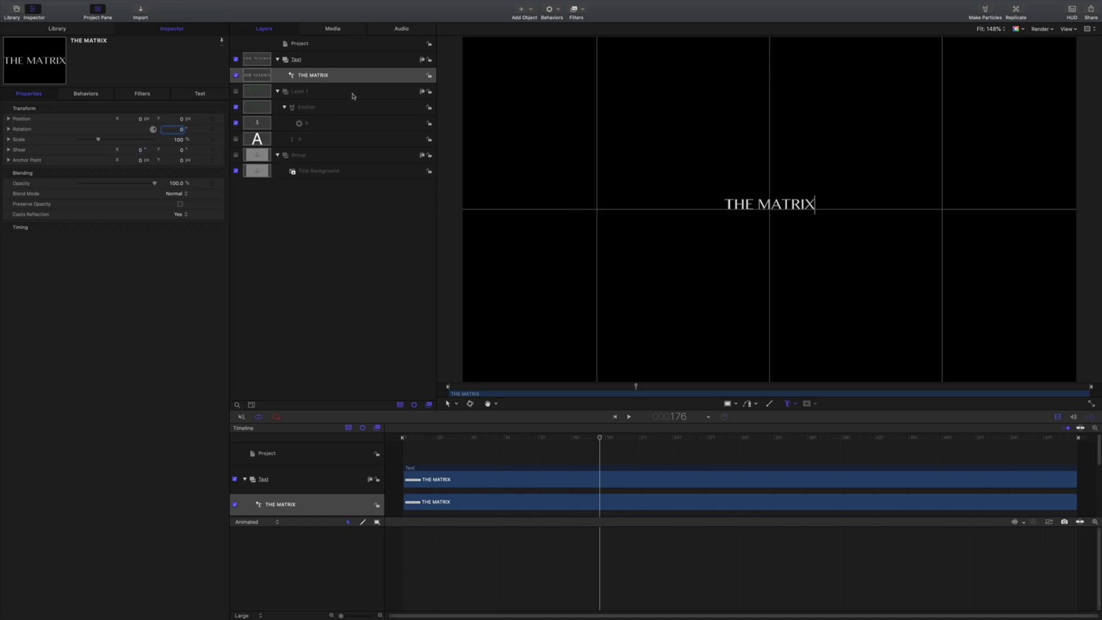
- Set THE MATRIX title's text size to 164 and its font to Matrix
left_click(200, 96)
left_click_drag(90, 167, 122, 168)
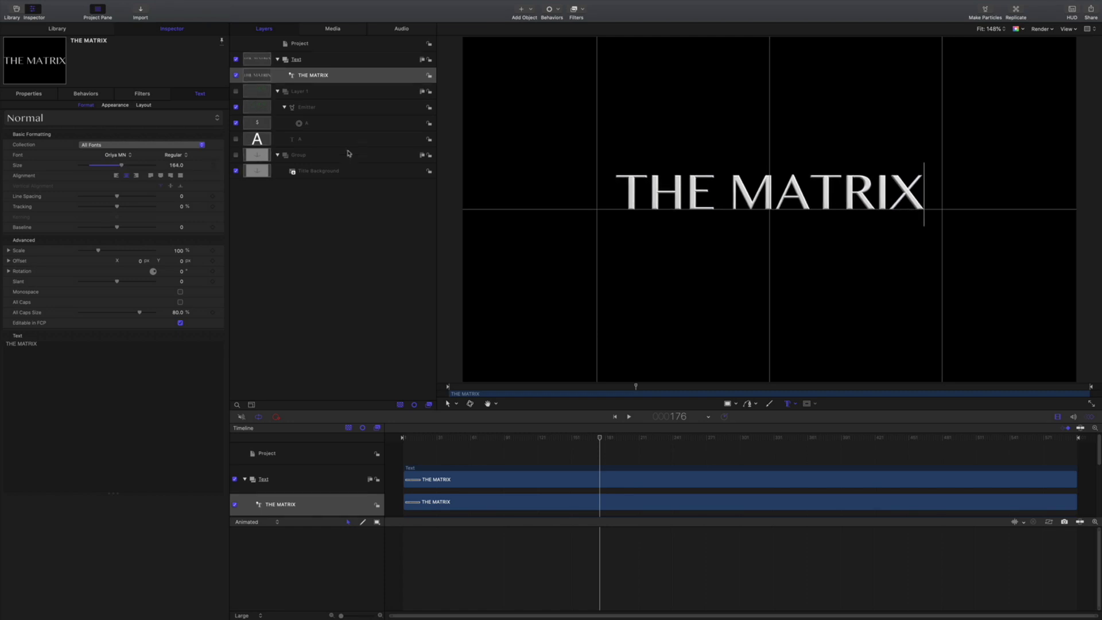
left_click(115, 159)
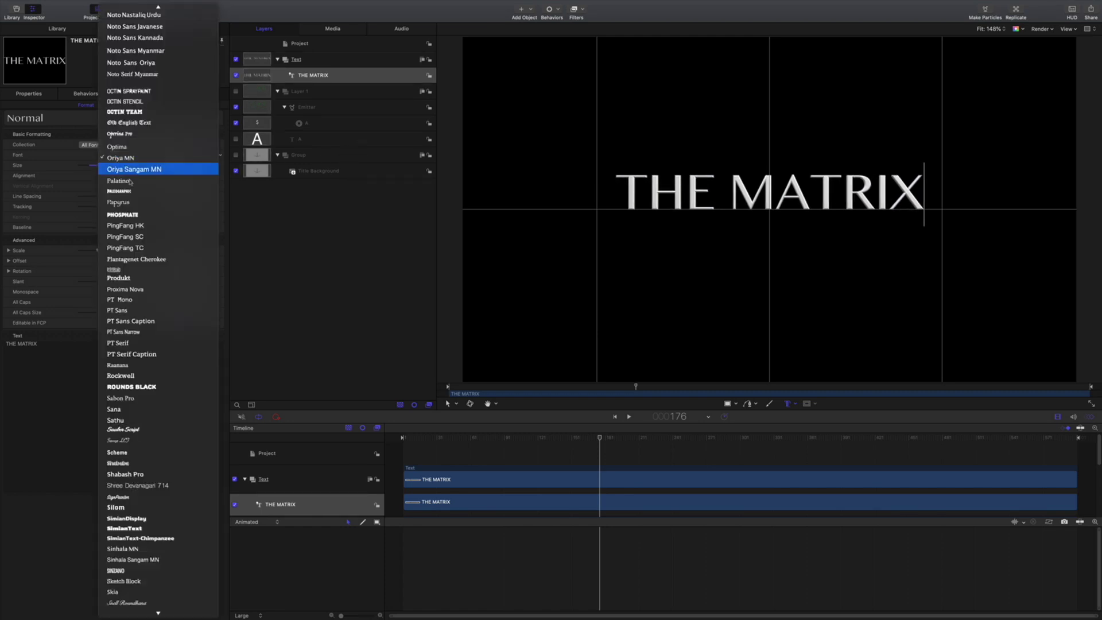
scroll(148, 229, "down", 1)
scroll(148, 229, "up", 5)
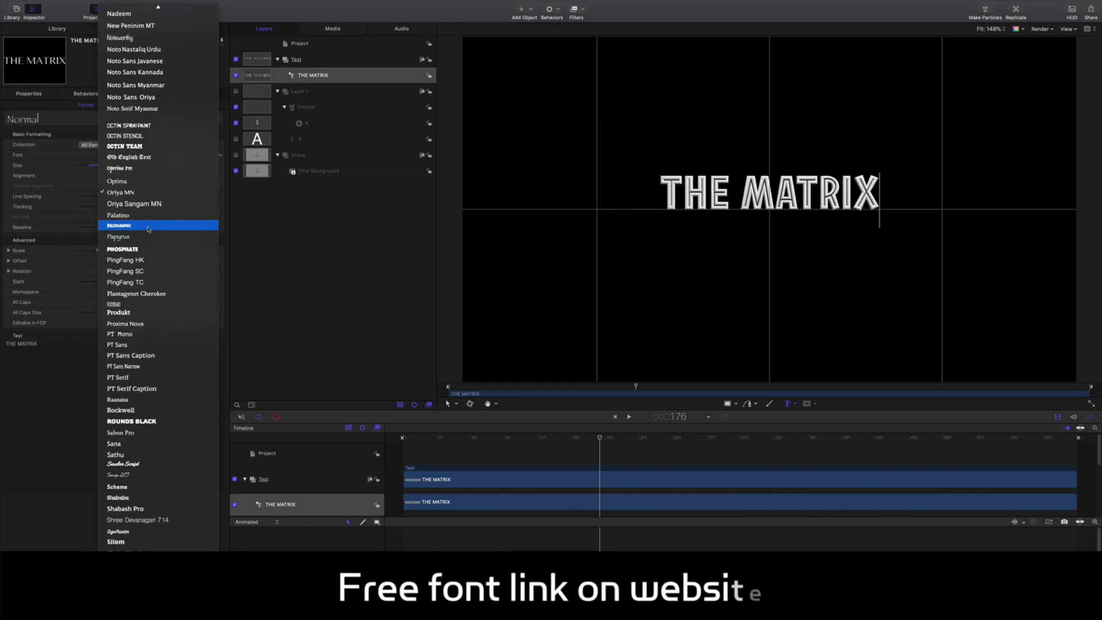
scroll(148, 229, "up", 4)
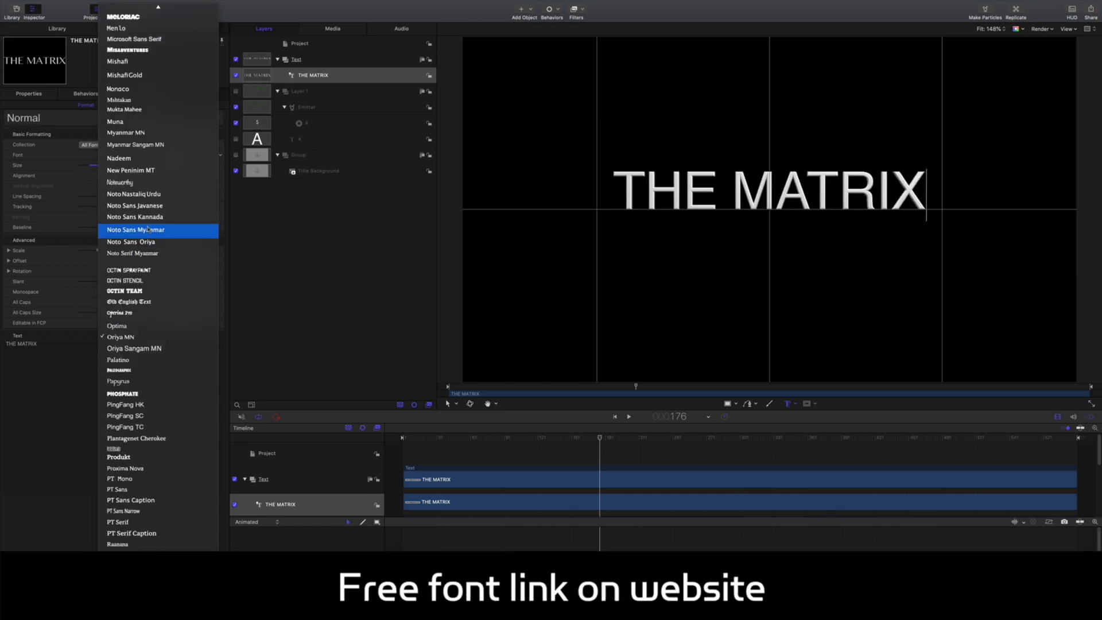
scroll(149, 229, "up", 2)
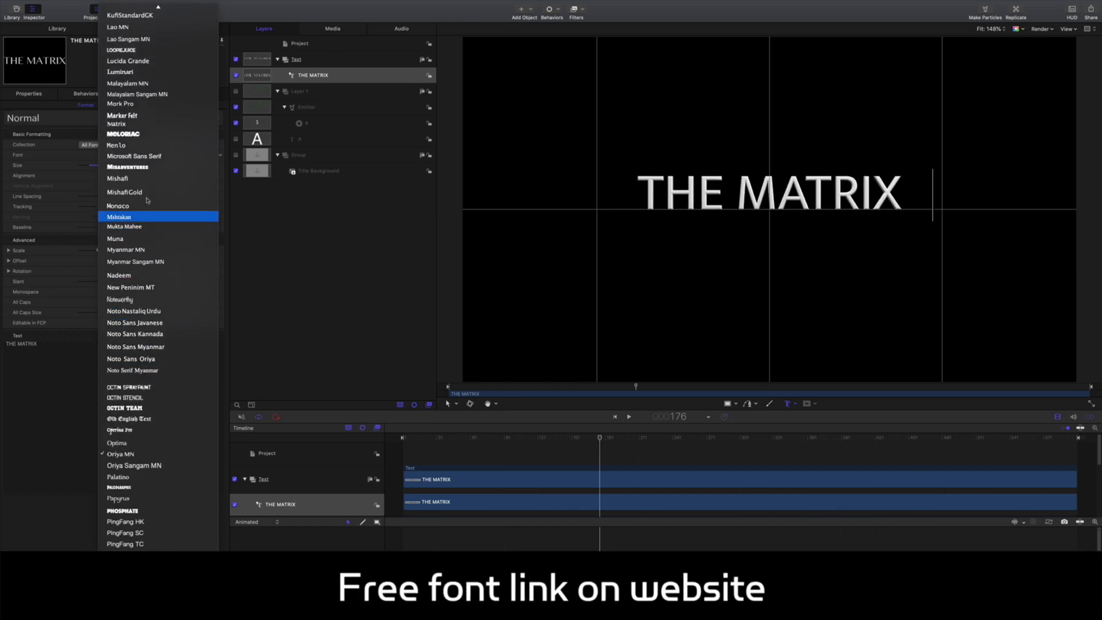
left_click(134, 125)
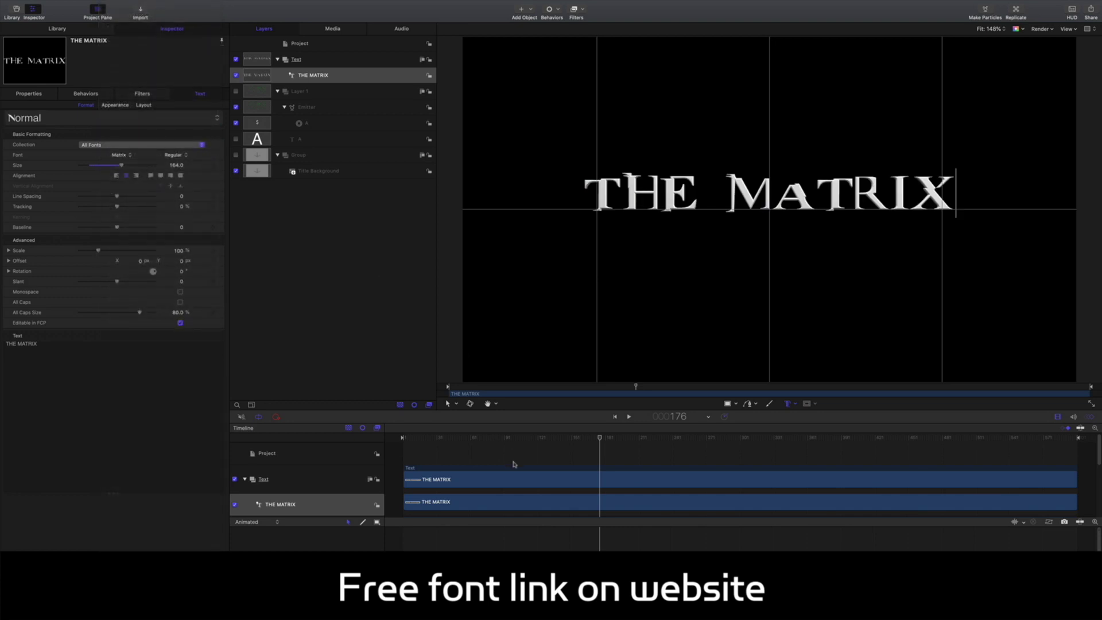
left_click_drag(497, 440, 587, 453)
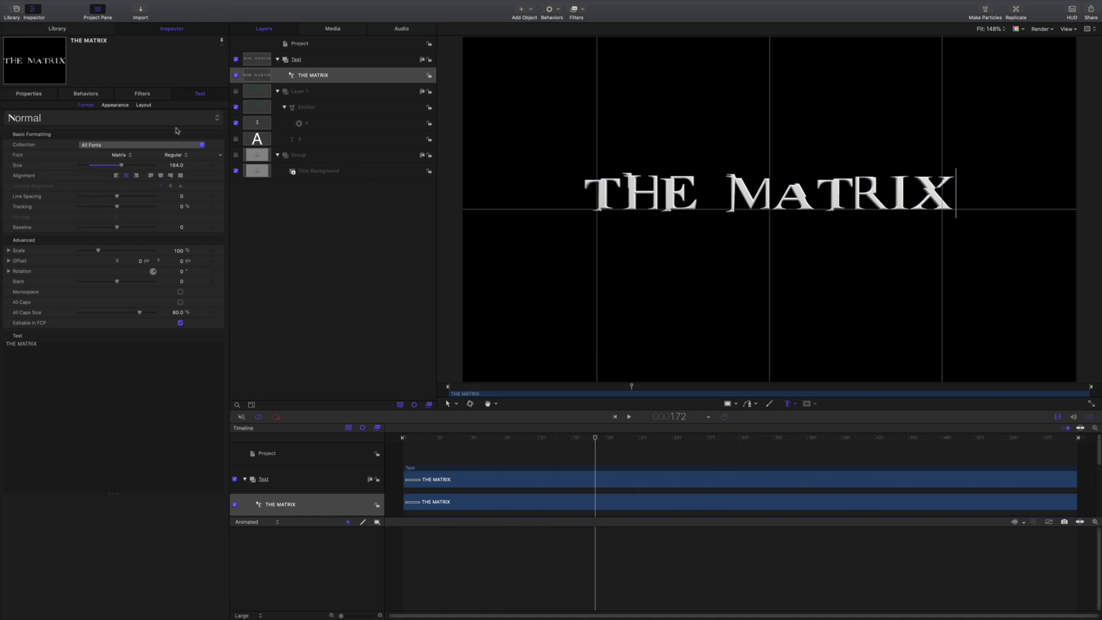
- Apply the Nickel material from the Metal category to THE MATRIX 3D text
left_click(118, 106)
left_click(23, 303)
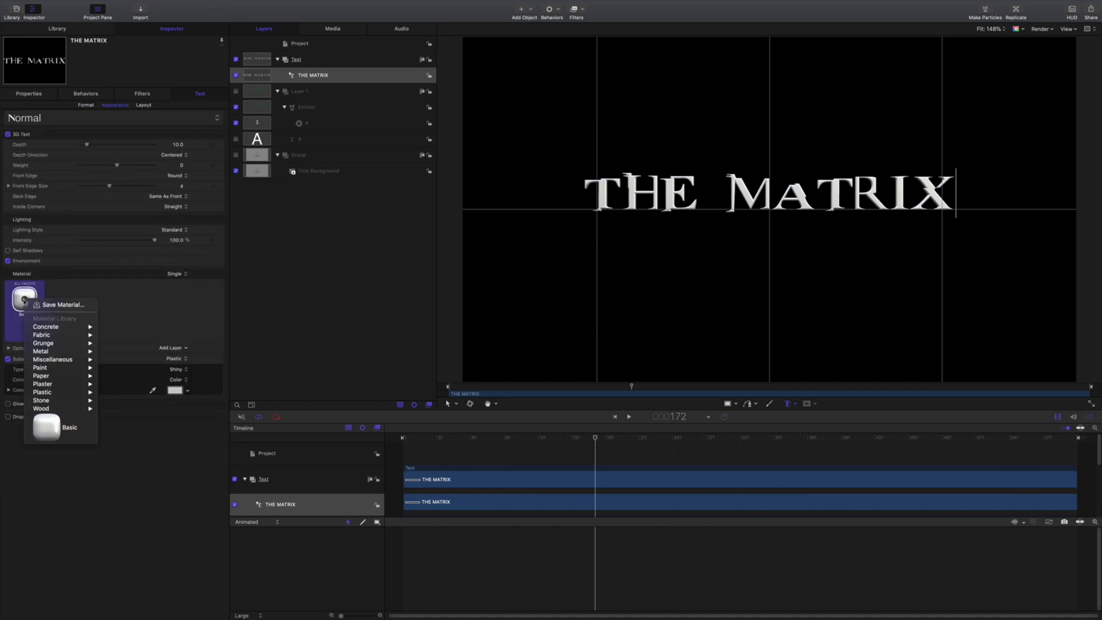
mouse_move(50, 354)
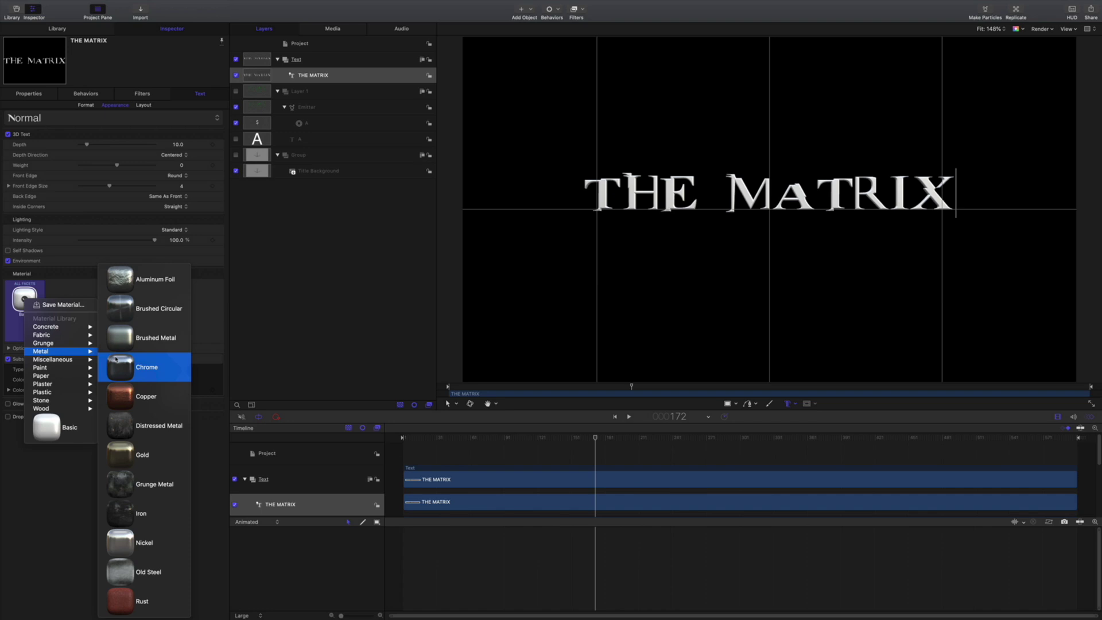
left_click(139, 553)
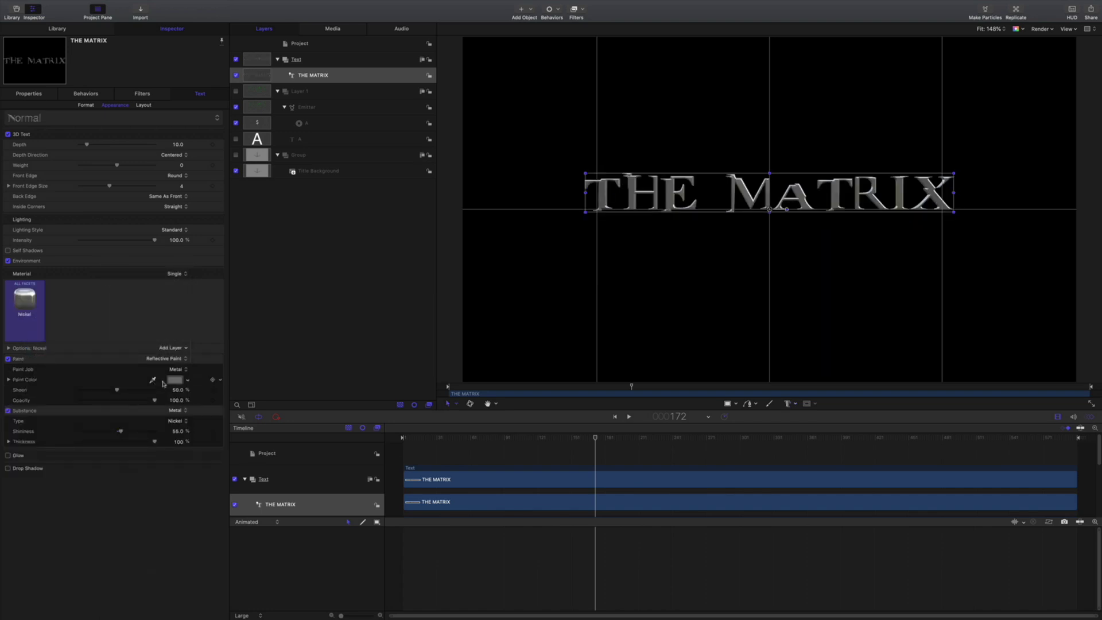
- Change the Nickel material's Paint Color to Green and hide the canvas overlays
left_click(174, 380)
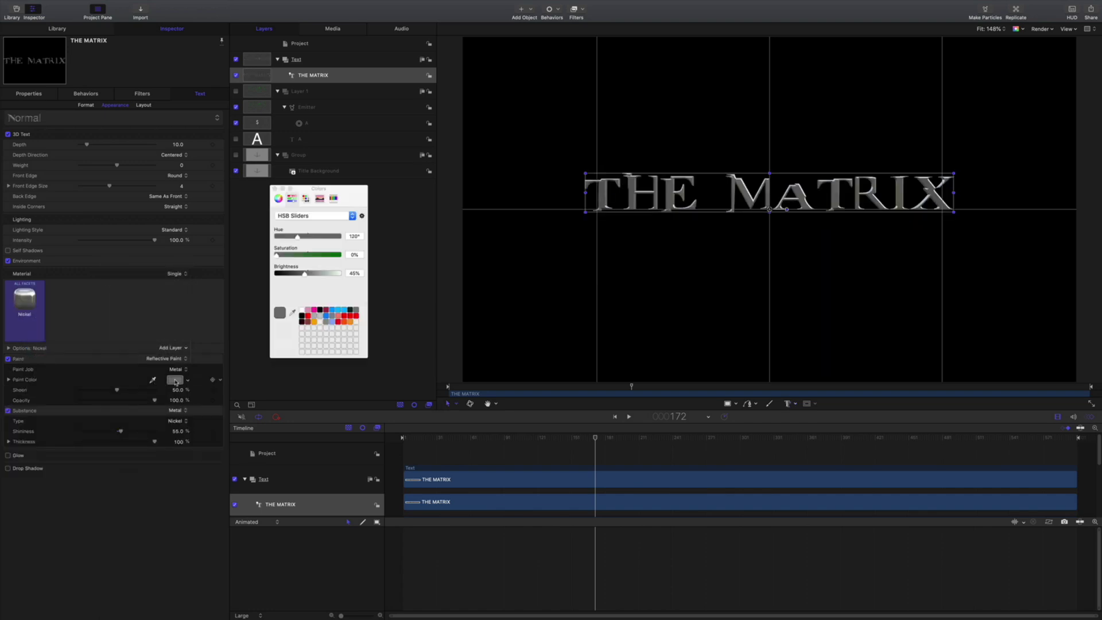
left_click(306, 199)
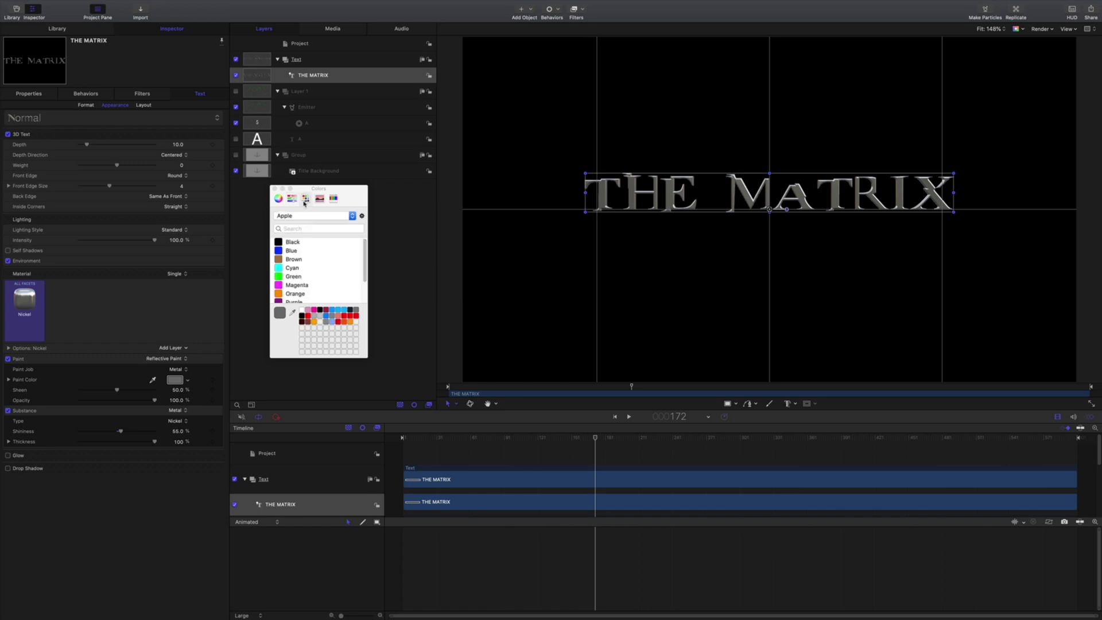
left_click(279, 277)
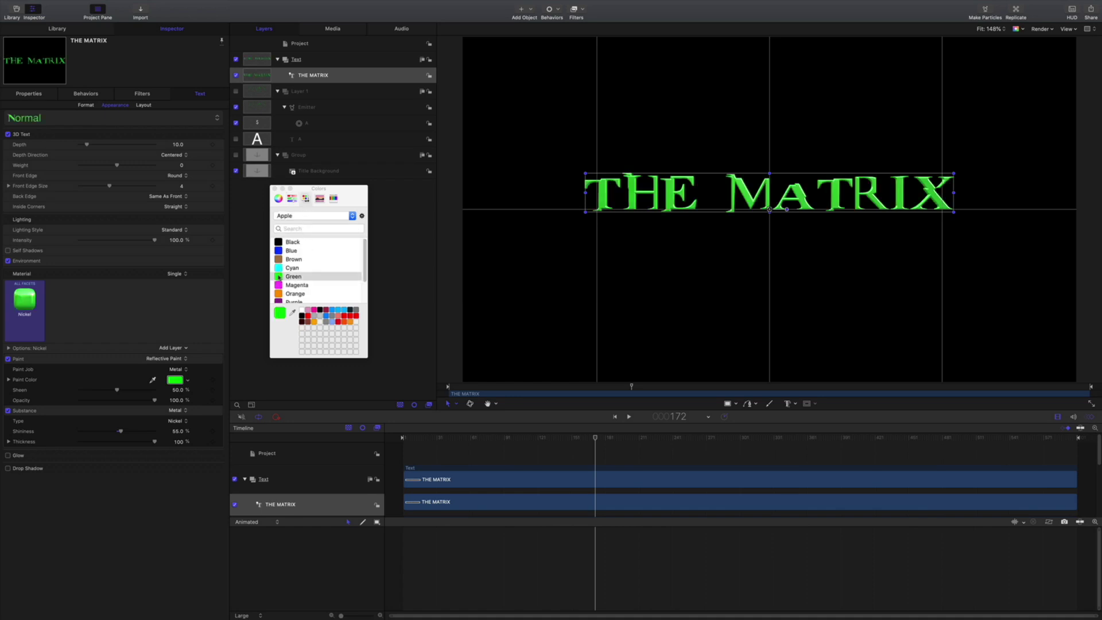
left_click(275, 189)
left_click_drag(573, 440, 533, 448)
key("super+slash")
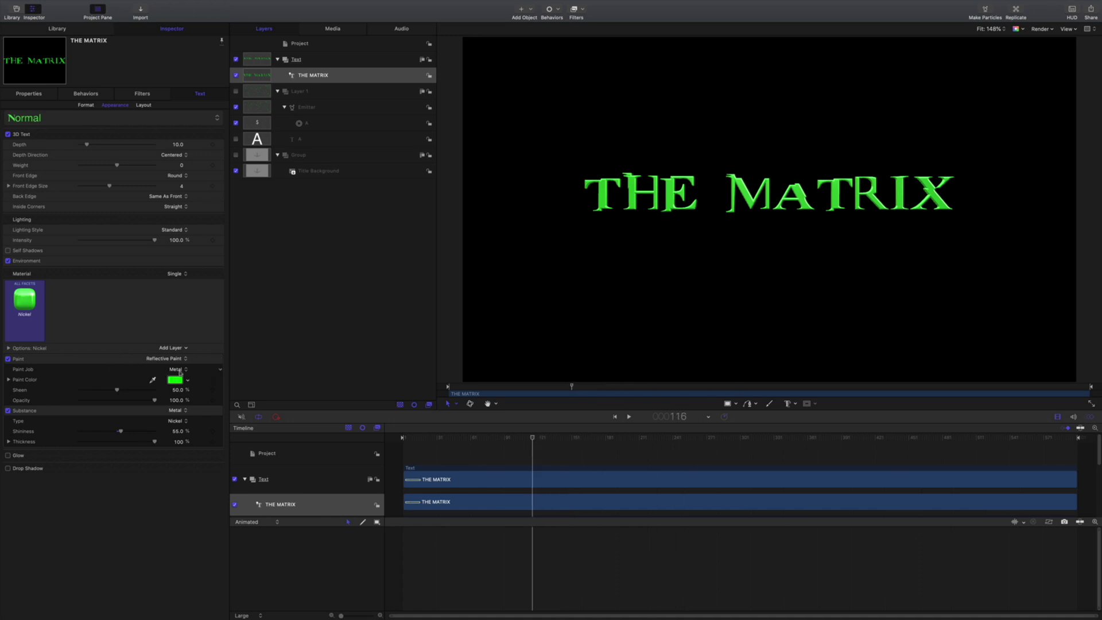
- Add a Dents distress layer to the title's Nickel material and preview it along the timeline
left_click(173, 348)
mouse_move(176, 364)
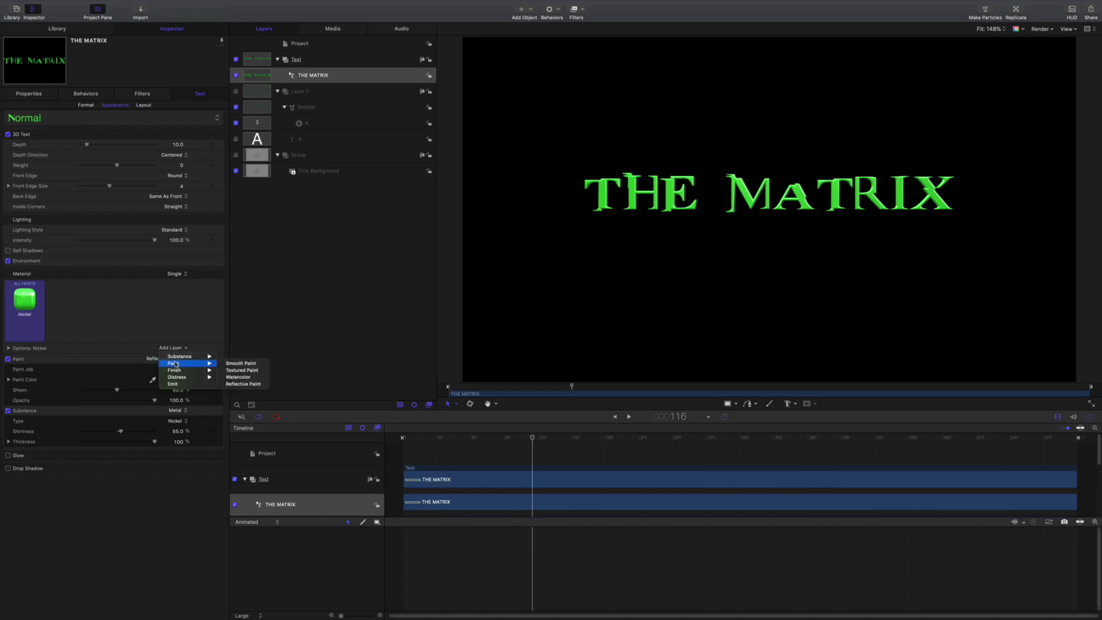
mouse_move(208, 377)
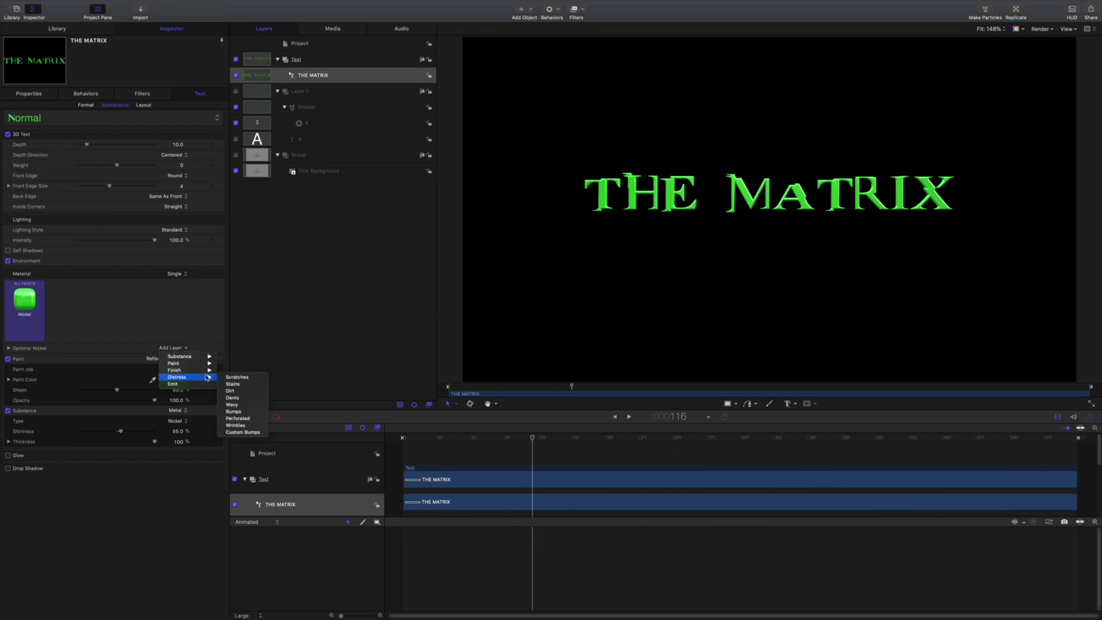
left_click(244, 398)
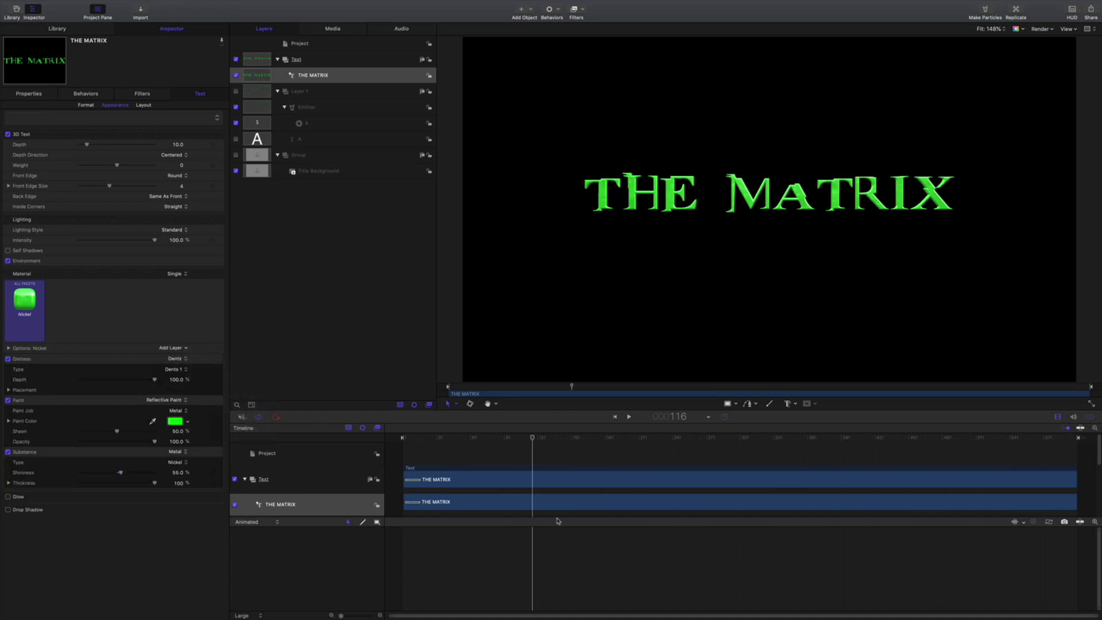
left_click_drag(533, 439, 626, 441)
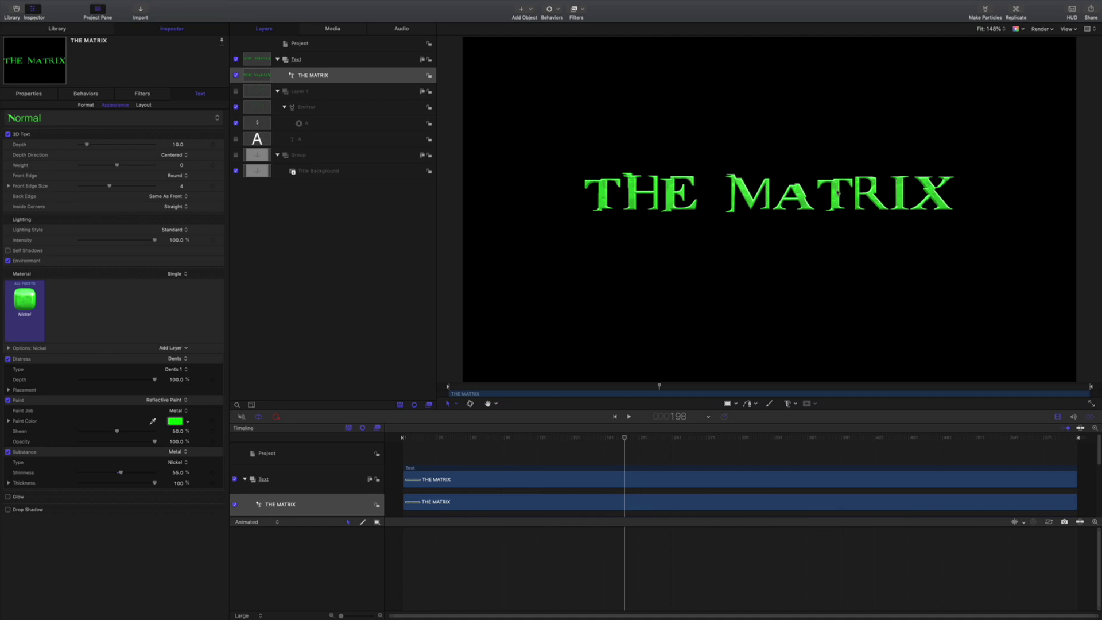
left_click(626, 439)
scroll(549, 127, "up", 3)
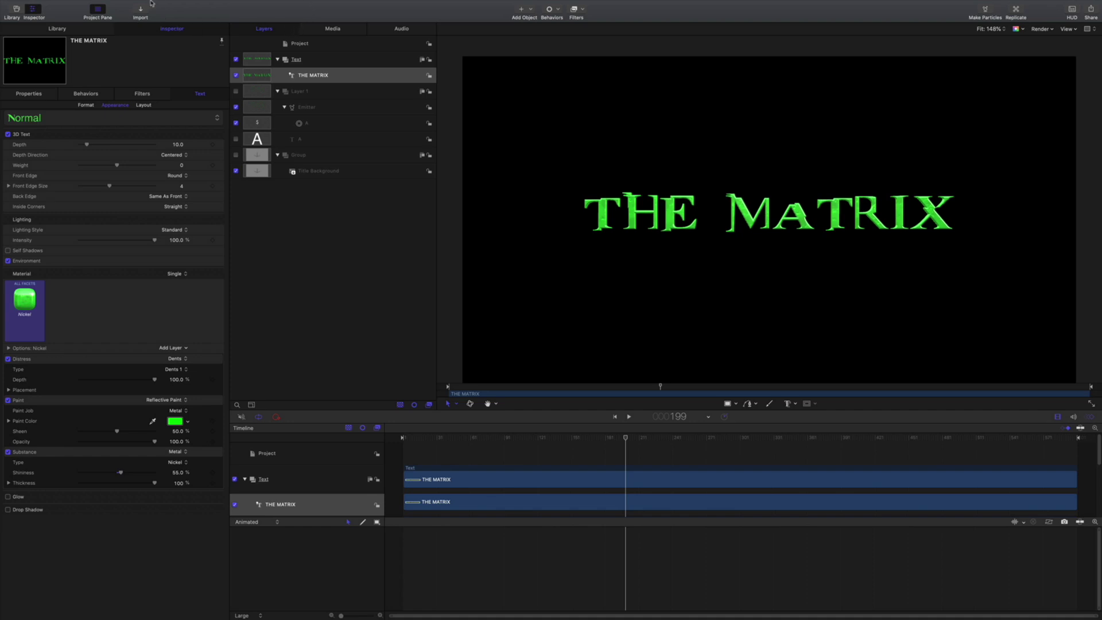
- Add a camera, switching the 2D groups to 3D, and check the scene in Perspective before returning to Active Camera
left_click(119, 5)
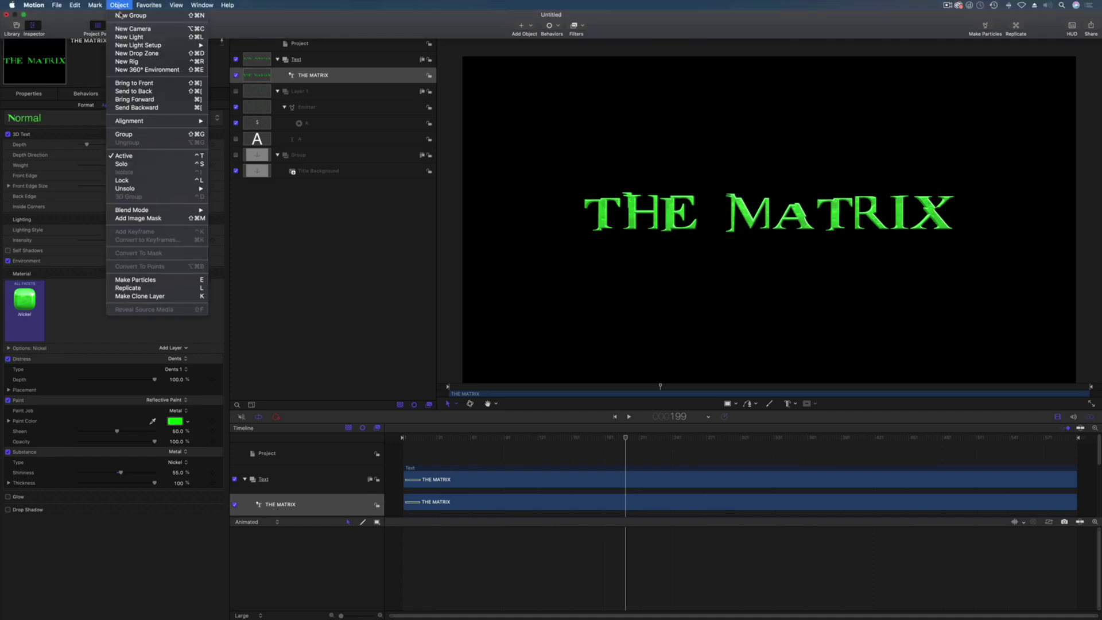
left_click(124, 29)
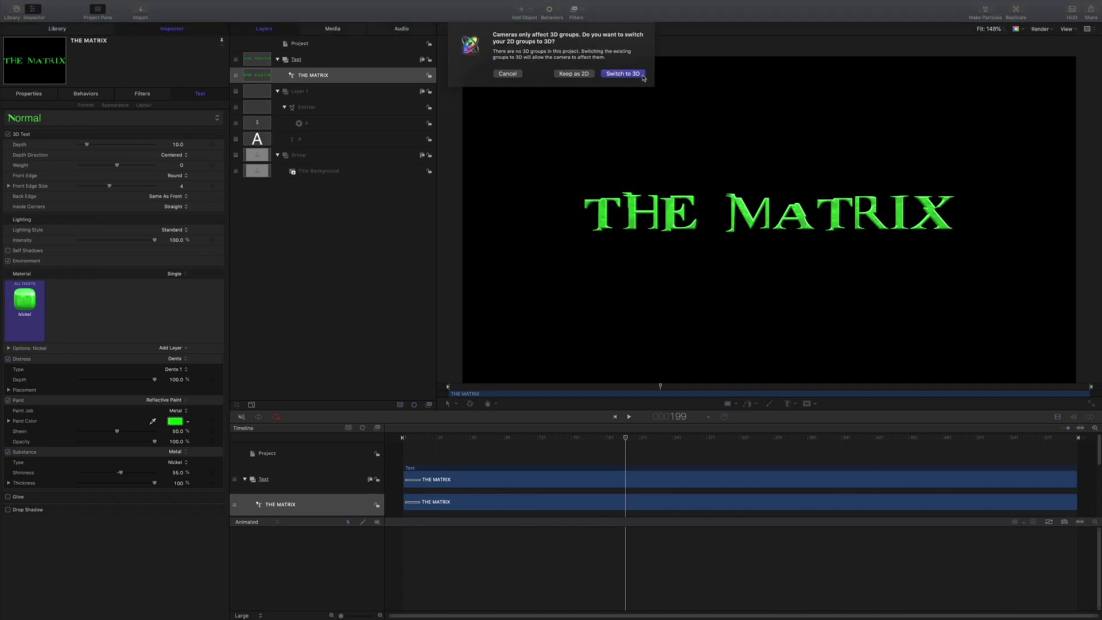
left_click(623, 74)
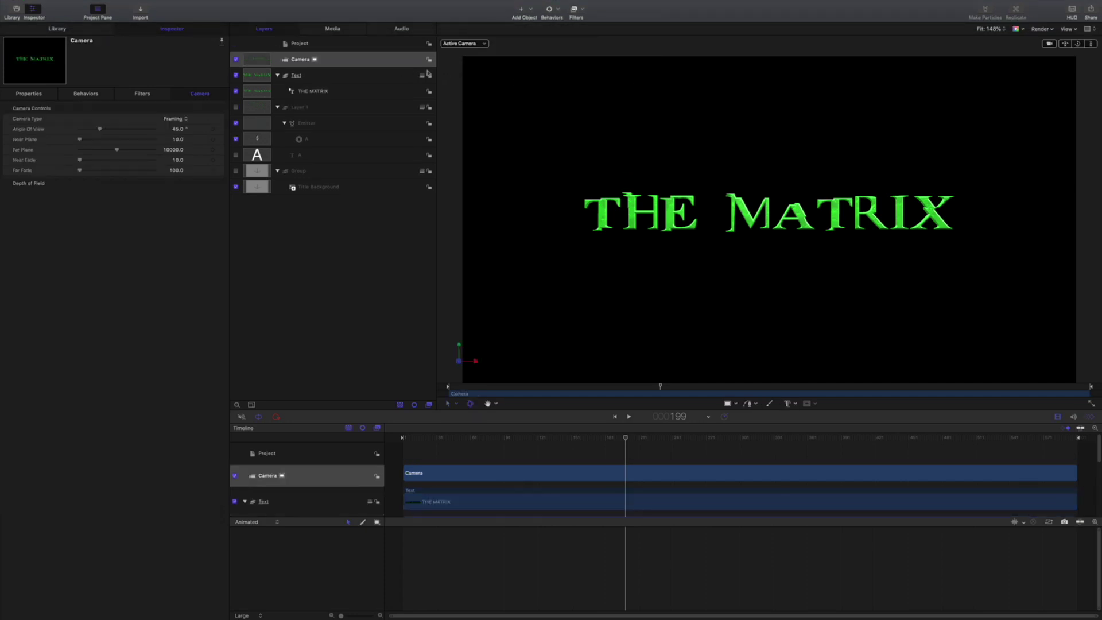
left_click(465, 43)
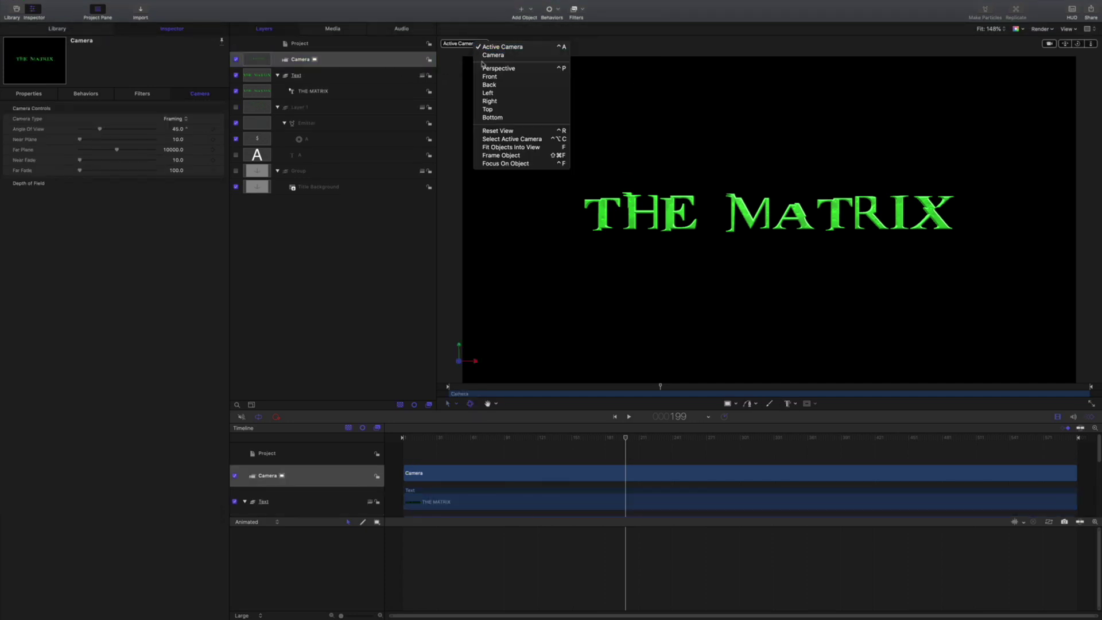
left_click(536, 71)
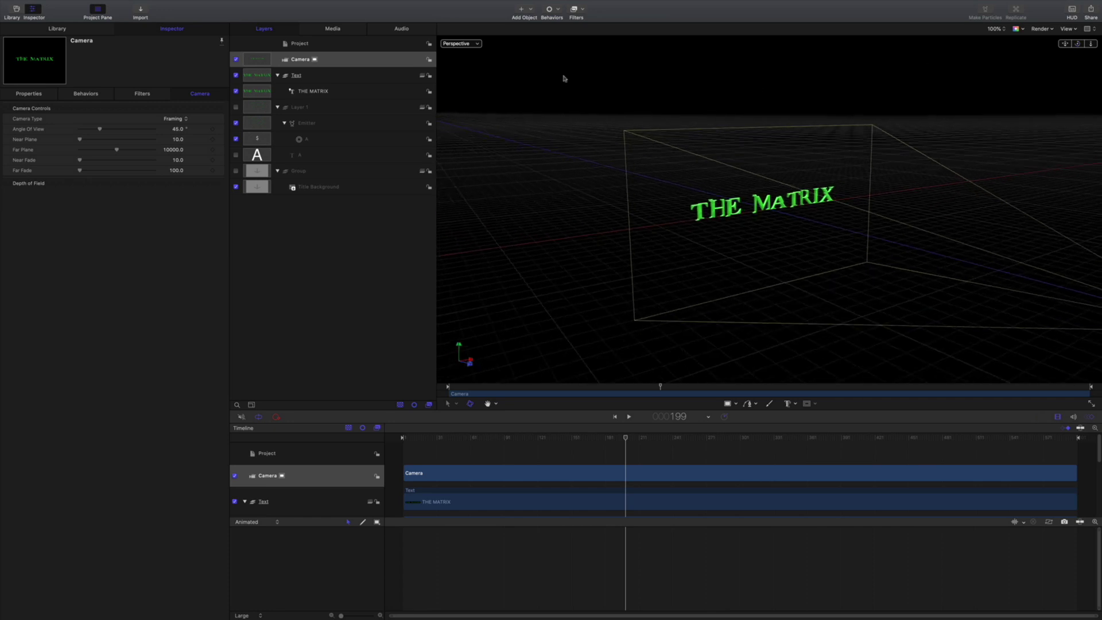
left_click(462, 45)
left_click(473, 49)
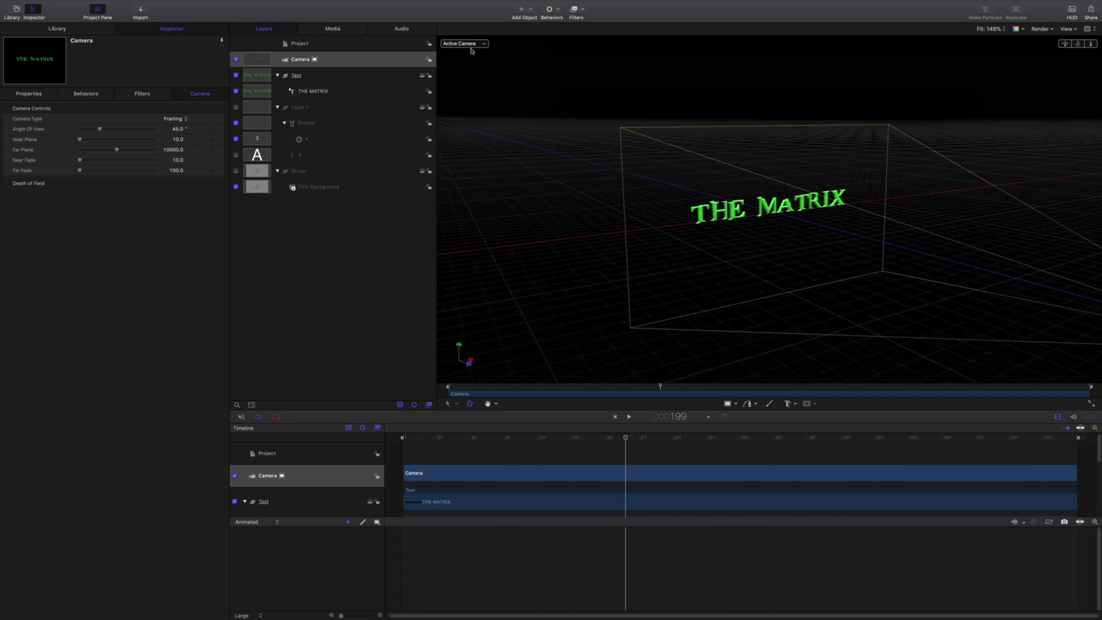
- Increase THE MATRIX title's 3D text depth to 34
left_click_drag(490, 439, 518, 440)
left_click(339, 92)
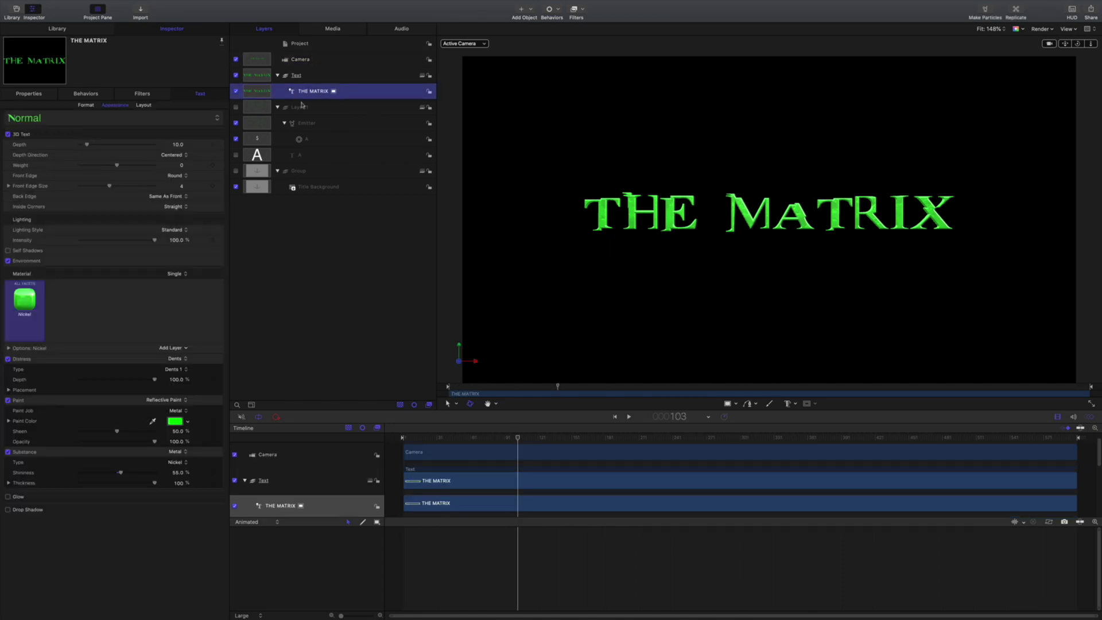
mouse_move(87, 145)
left_mouse_down()
mouse_move(114, 146)
mouse_move(99, 147)
left_mouse_up()
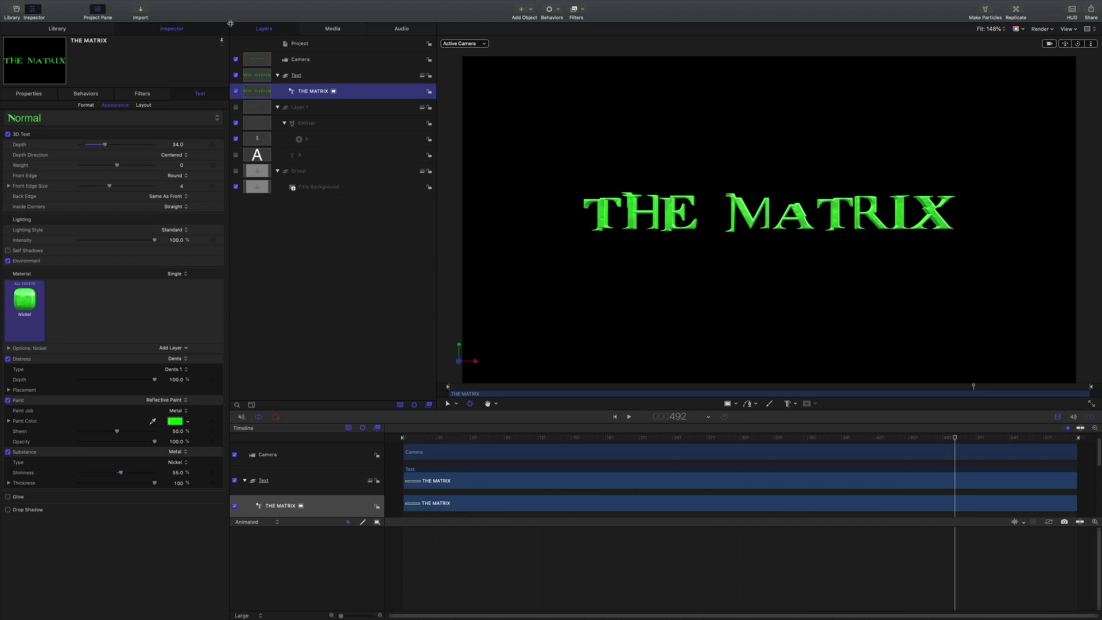
- Apply the Sequence Text behavior from the Text Animation category to THE MATRIX title
left_click(184, 29)
left_click(79, 33)
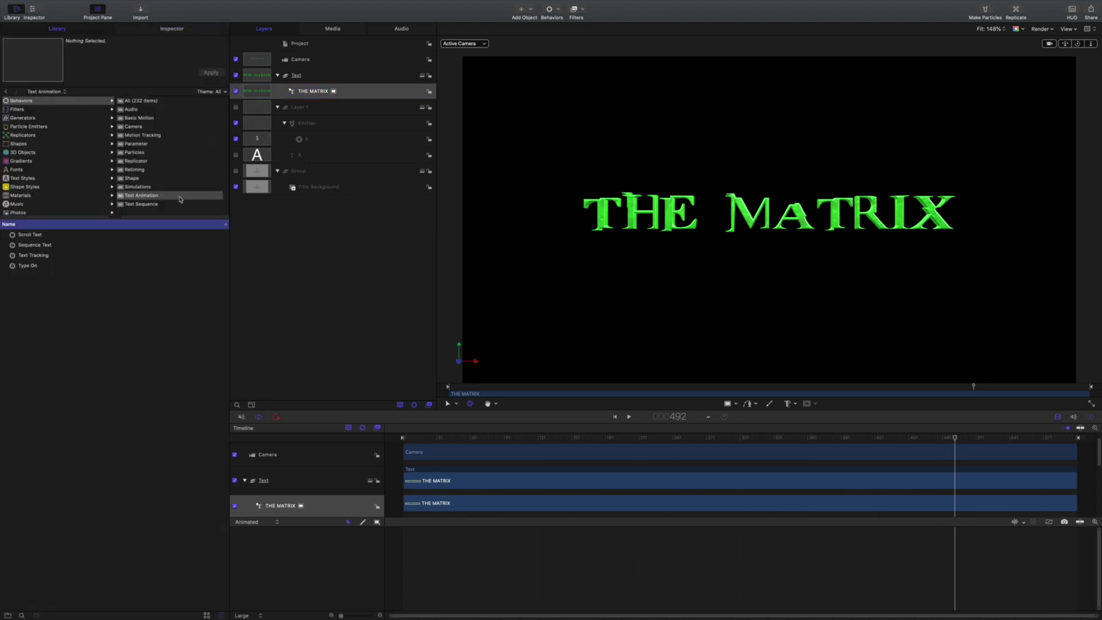
left_click_drag(11, 245, 354, 95)
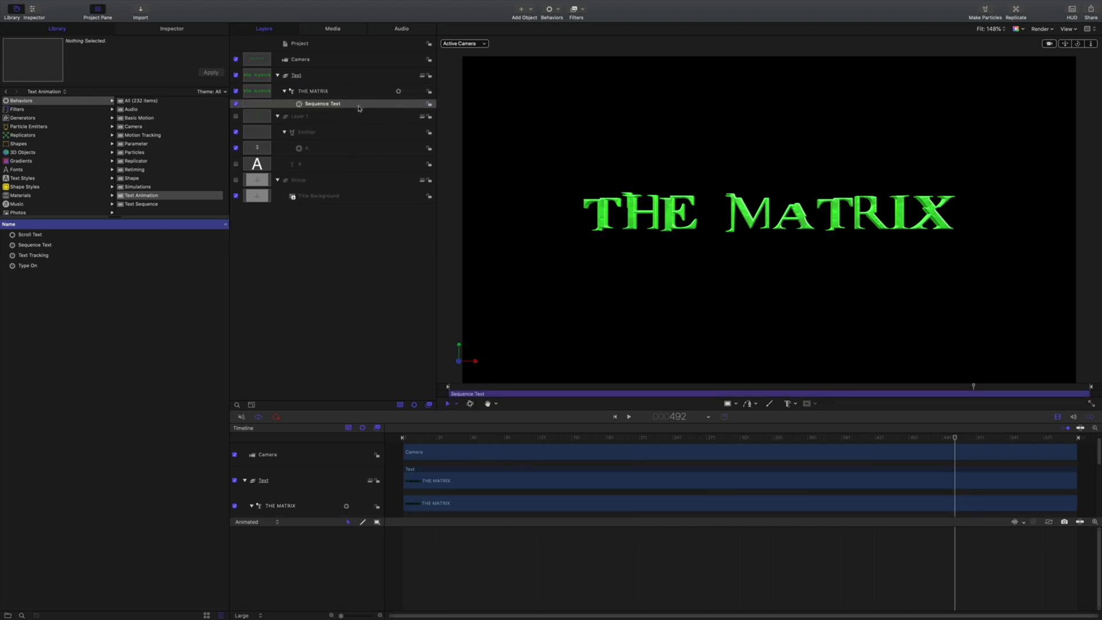
- Add the Rotation format parameter to the Sequence Text behavior and expand its X, Y and Z values
left_click(196, 31)
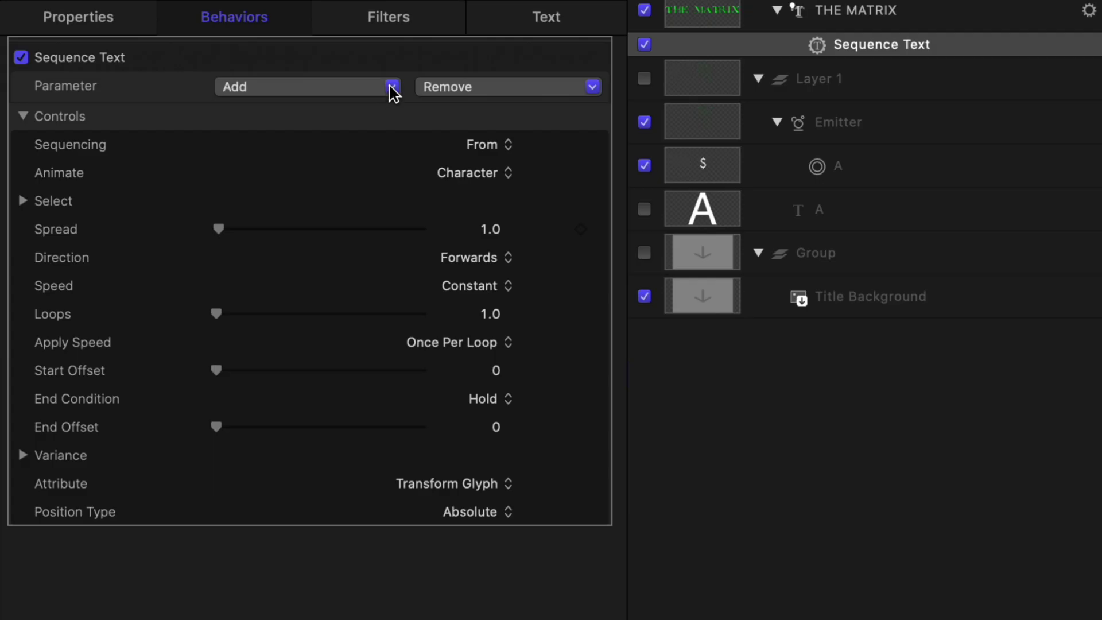
left_click(393, 89)
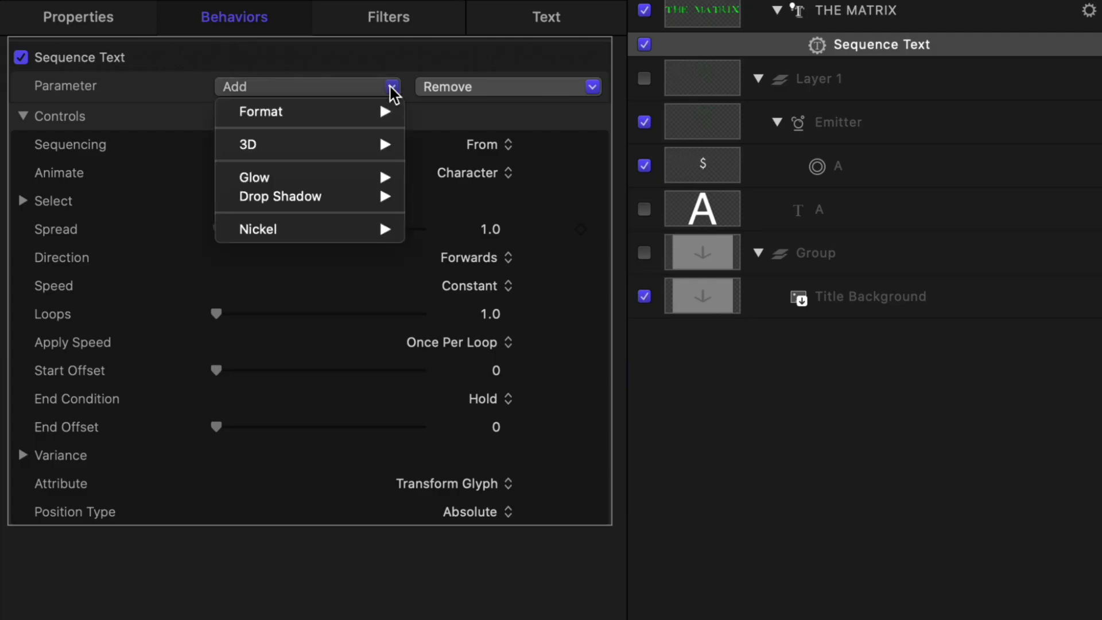
mouse_move(381, 111)
left_click(480, 172)
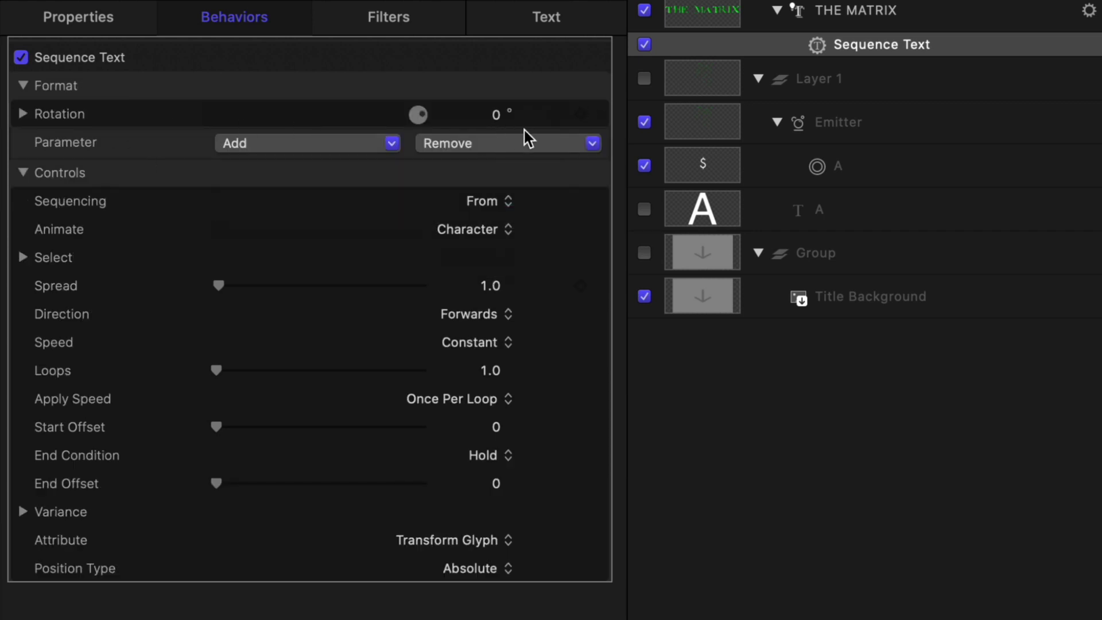
left_click(23, 114)
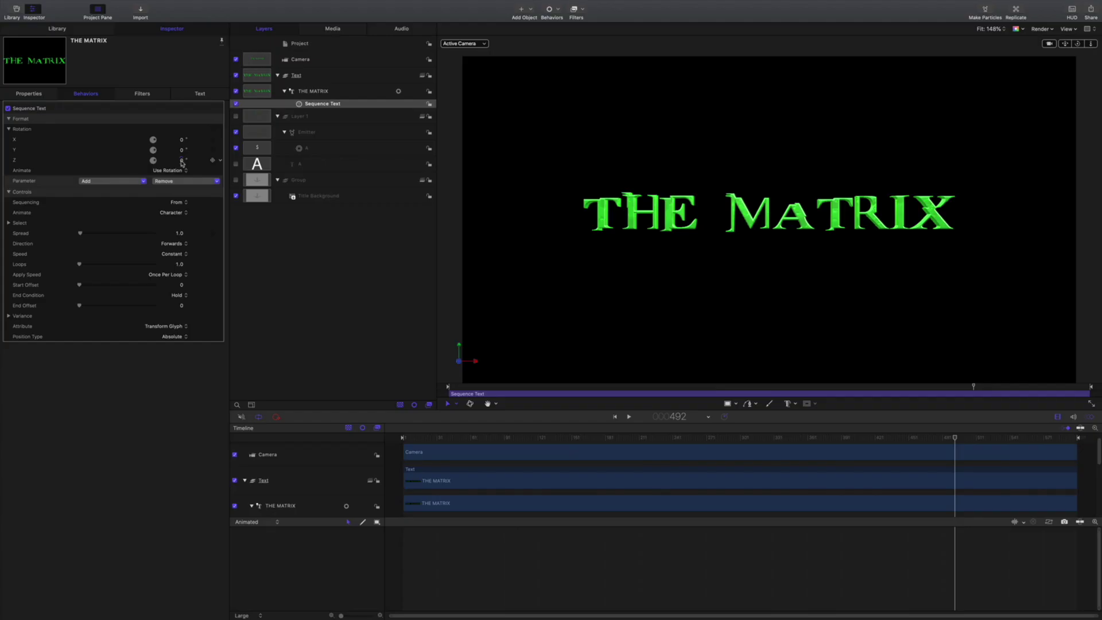
- Set the Sequence Text behavior's Spread to 278 and its Z rotation to 90°, checking the letters over time
left_click_drag(182, 163, 190, 163)
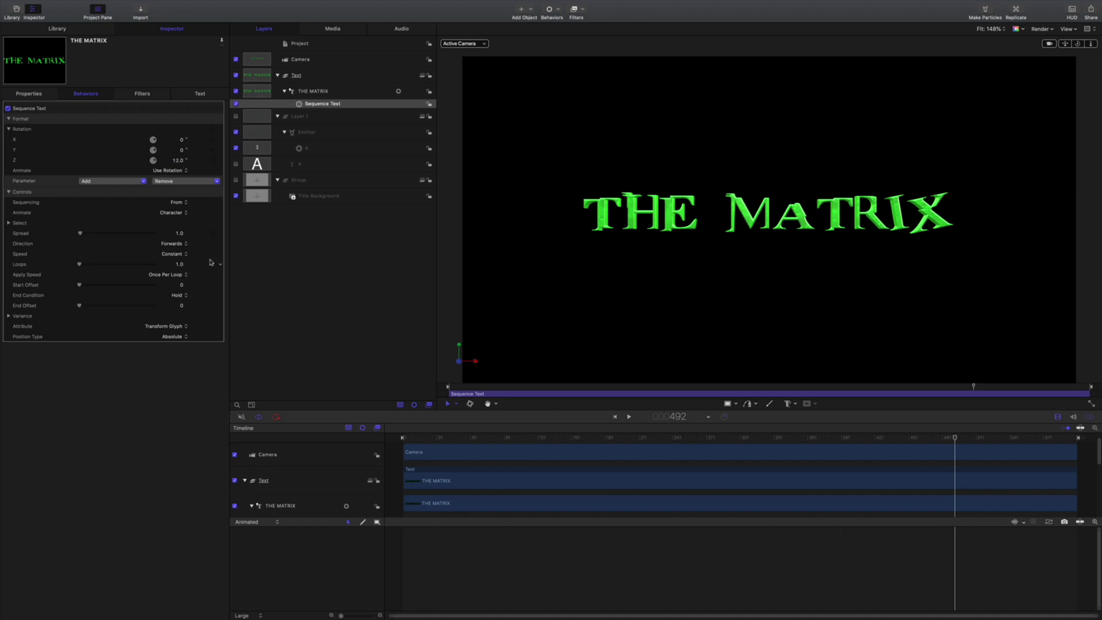
left_click_drag(81, 233, 176, 236)
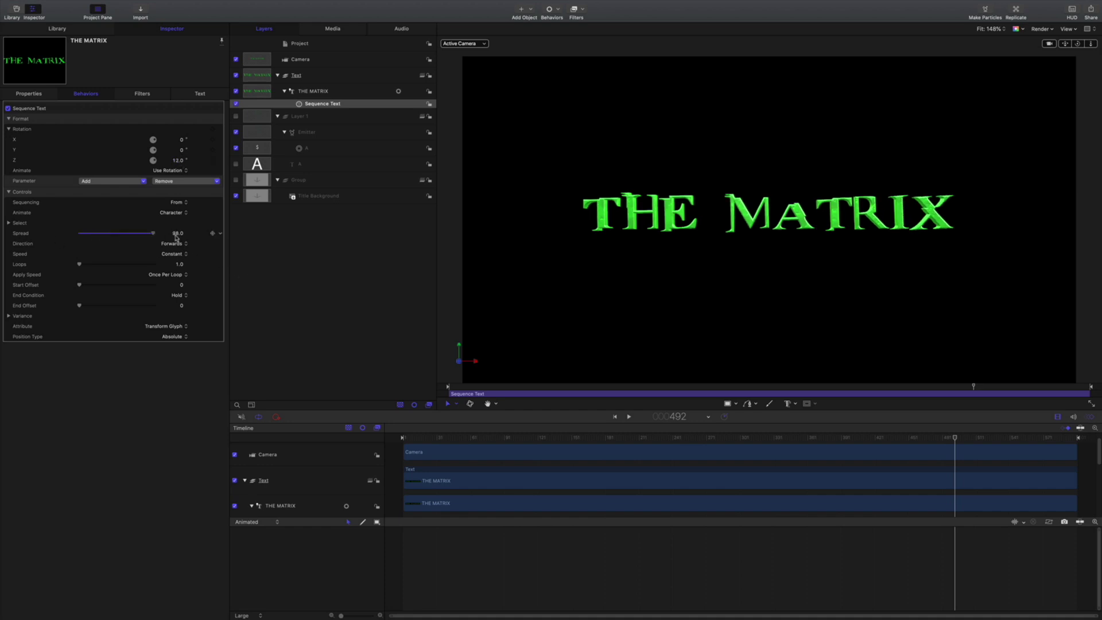
left_click_drag(185, 159, 201, 159)
left_click(436, 437)
left_click_drag(464, 438, 403, 438)
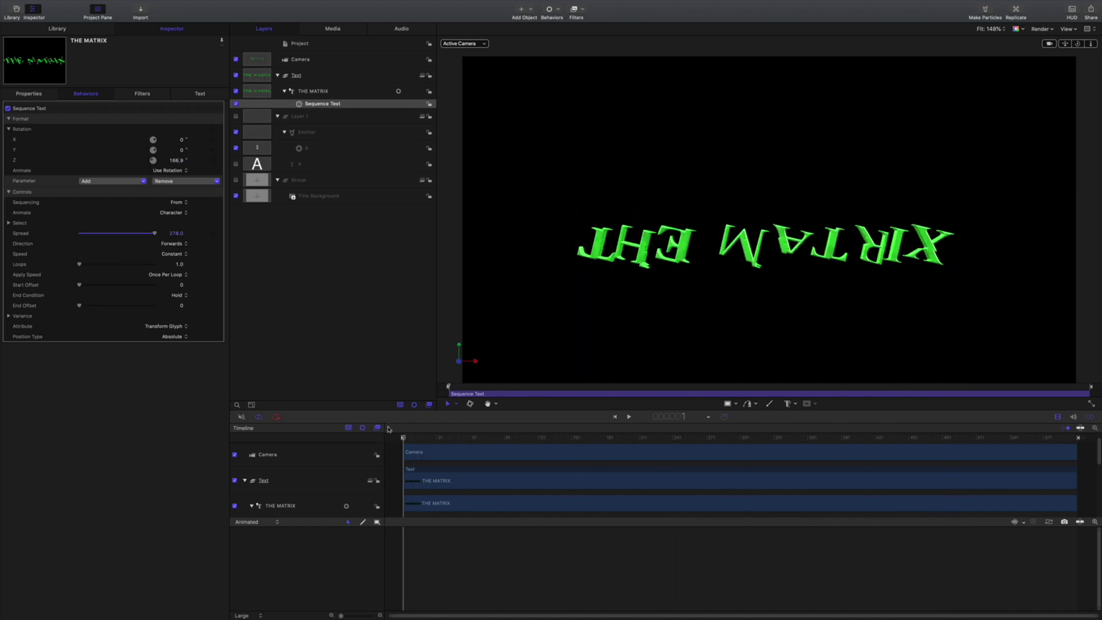
left_click(176, 162)
type("90")
key("Return")
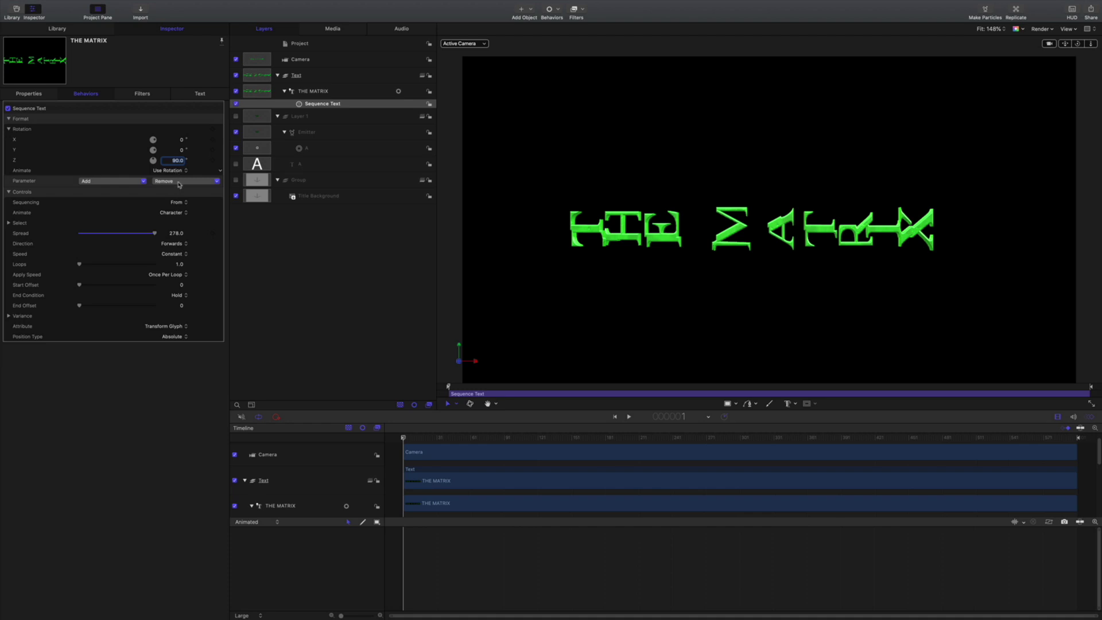
mouse_move(412, 438)
left_mouse_down()
mouse_move(706, 459)
mouse_move(1079, 460)
mouse_move(408, 453)
mouse_move(1089, 440)
mouse_move(396, 448)
left_mouse_up()
- Set the behavior's Sequencing to To and preview the letter rotation from the start of the timeline
left_click(178, 204)
left_click(179, 211)
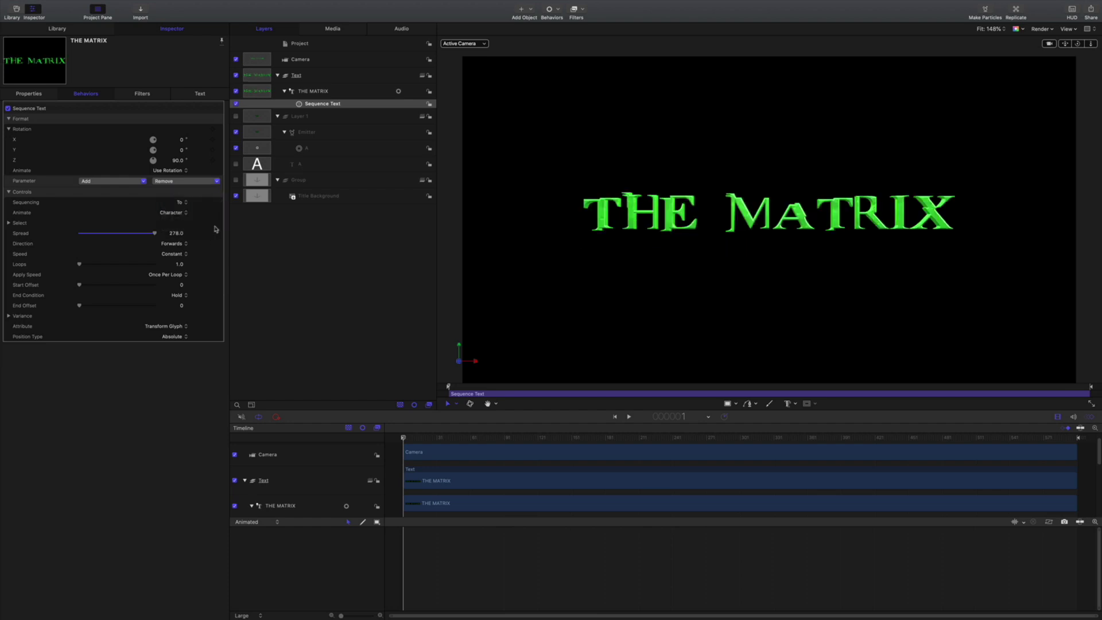
left_click_drag(412, 438, 540, 446)
key("space")
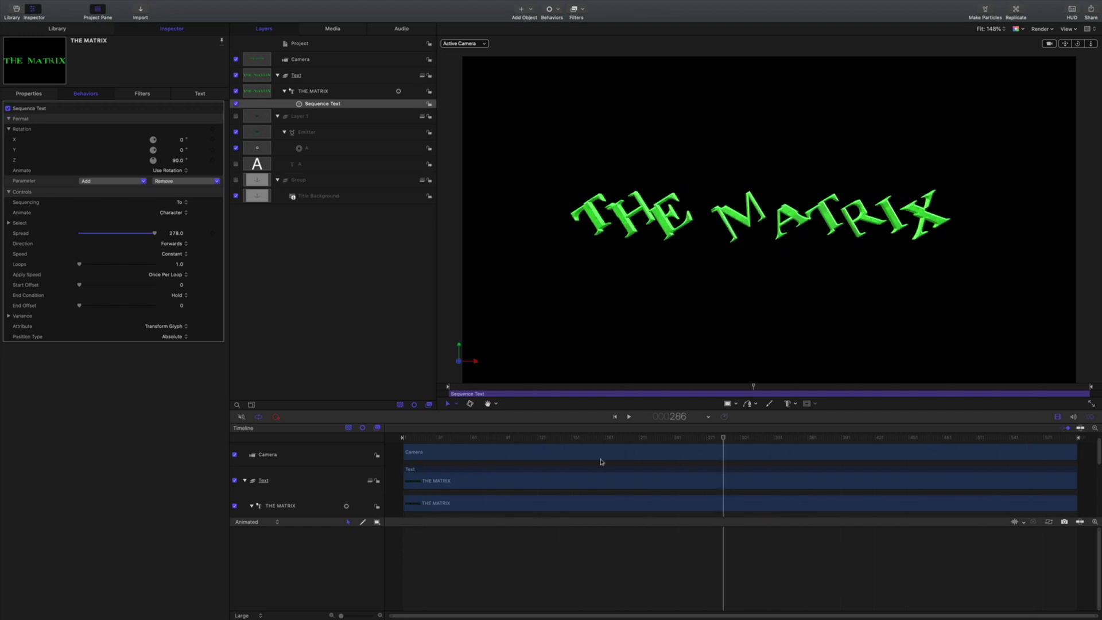
key("Home")
left_click_drag(420, 438, 616, 442)
key("Home")
left_click_drag(409, 442, 537, 441)
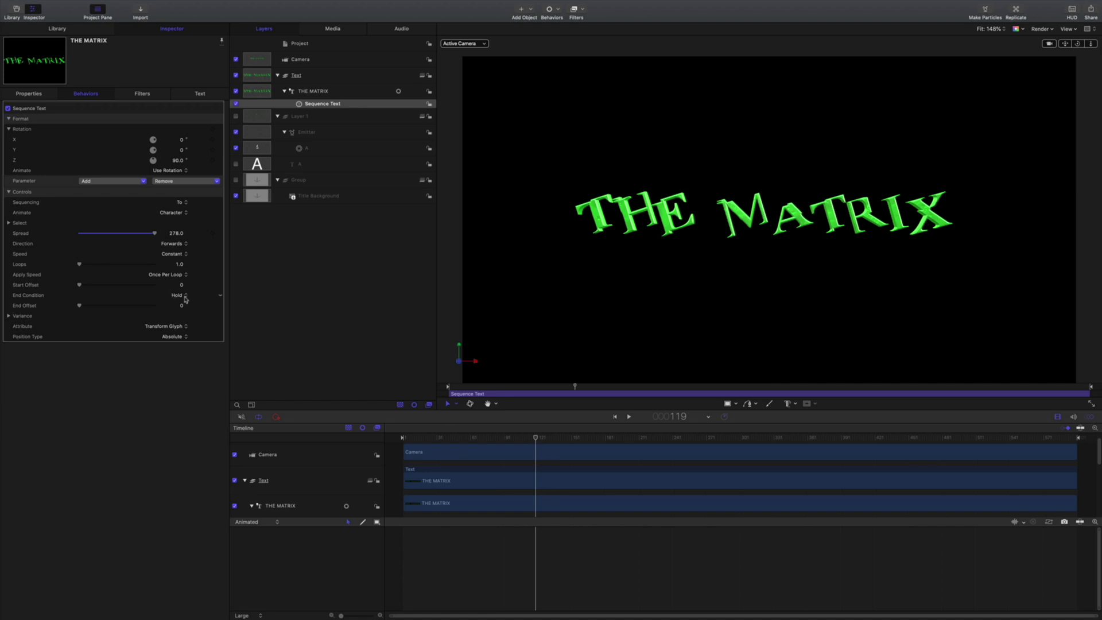
- Raise the Sequence Text behavior's Variance to about 57% and preview the uneven letter rotation
left_click(8, 317)
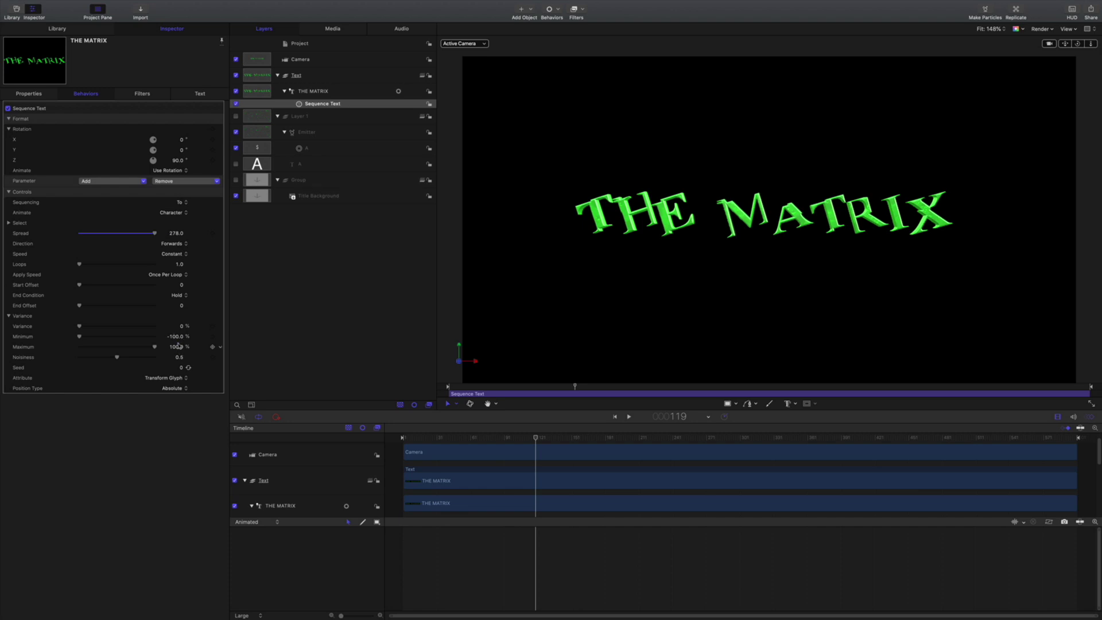
left_click_drag(84, 328, 124, 330)
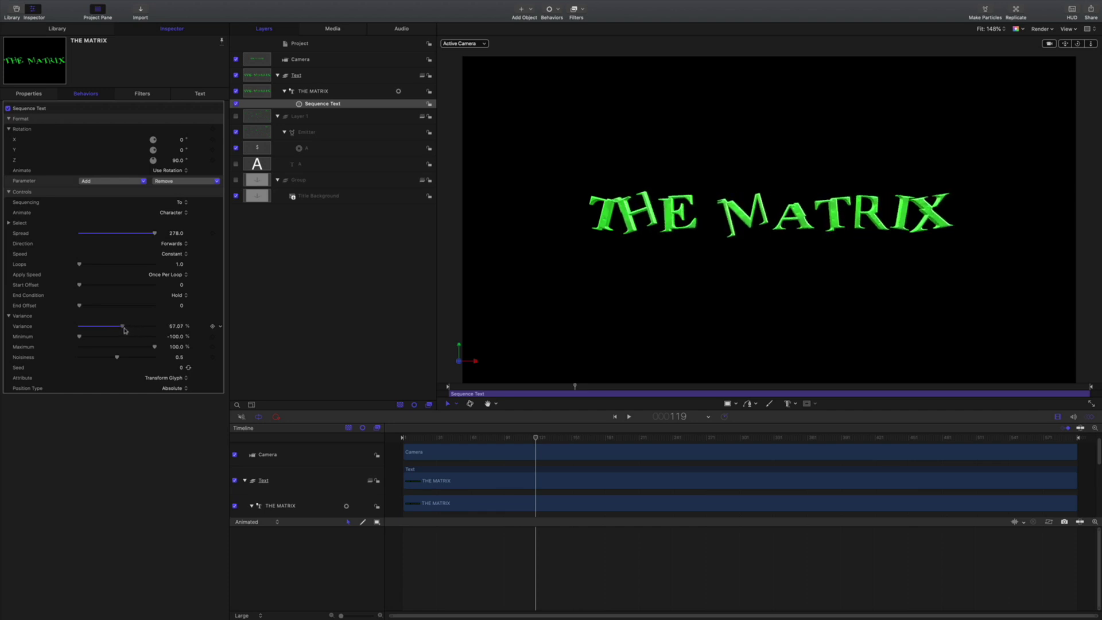
left_click_drag(403, 440, 554, 437)
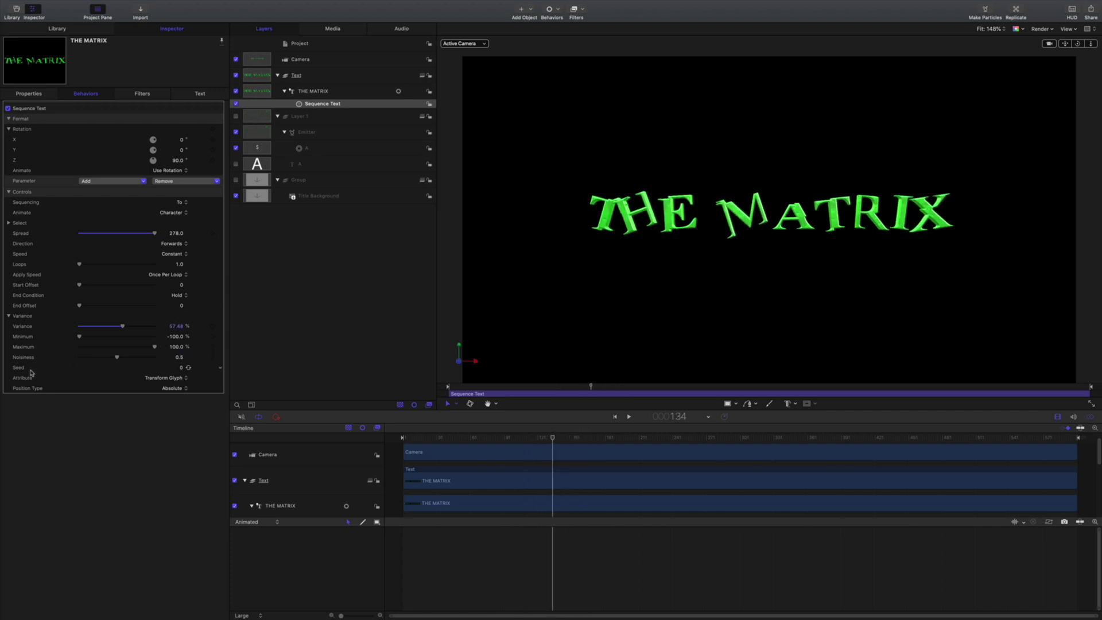
- Generate new random seeds for the Sequence Text variance, playing the animation from the start to compare the results
left_click(188, 368)
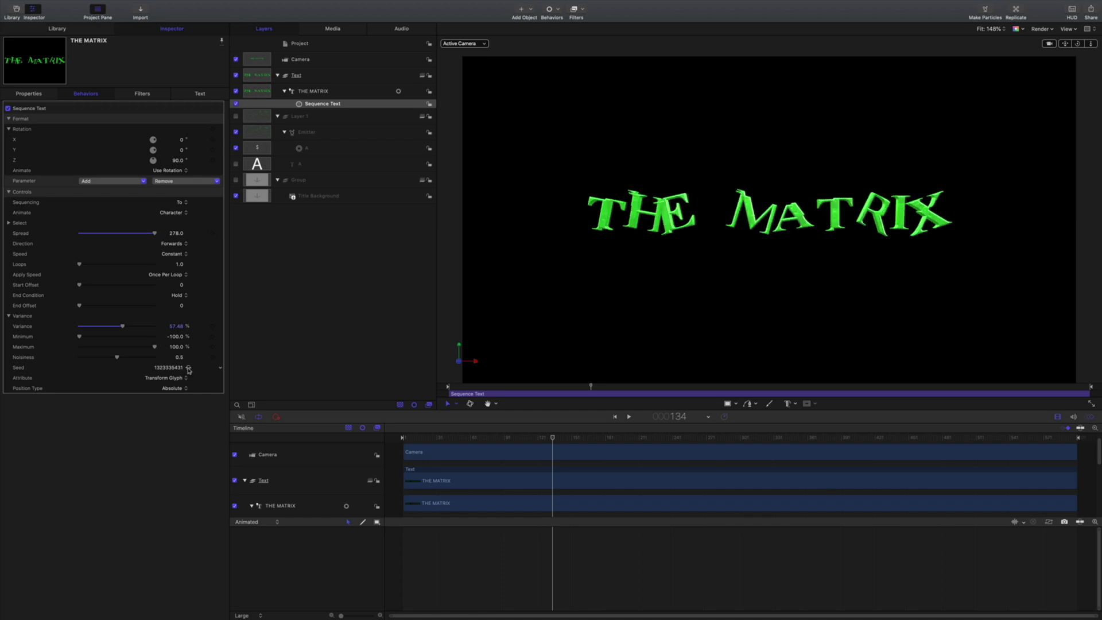
left_click(188, 368)
left_click(188, 368)
left_click(188, 368)
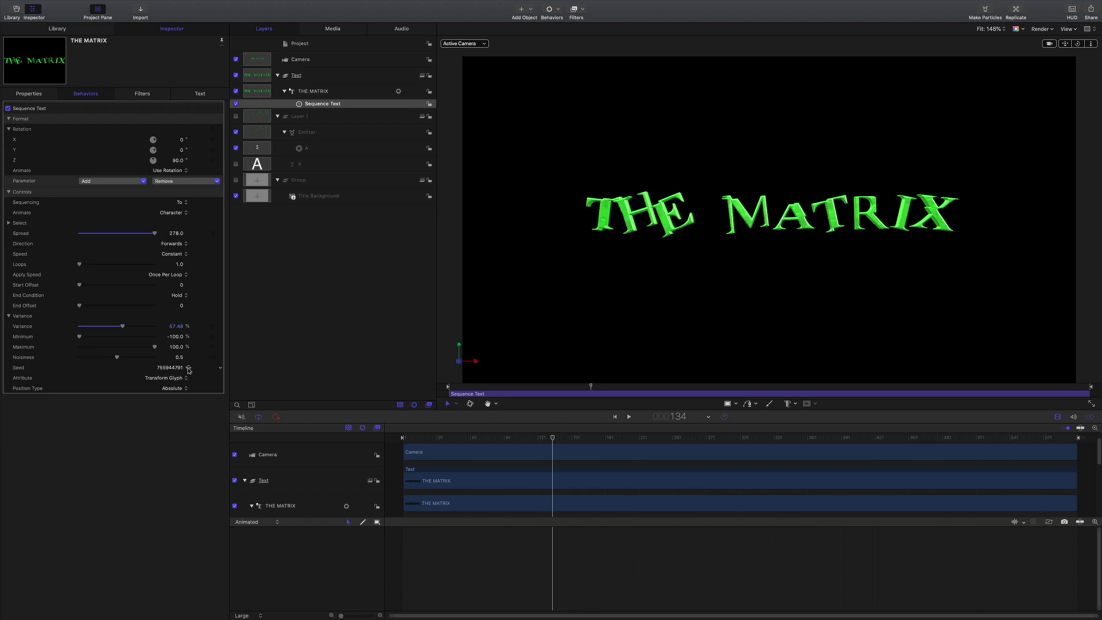
left_click(402, 438)
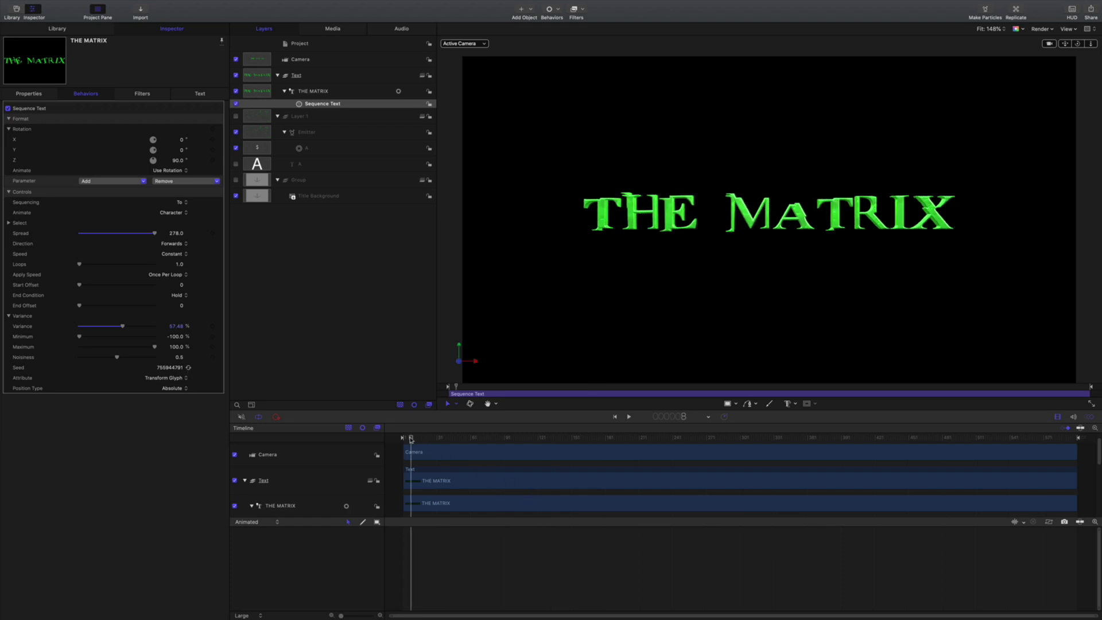
key("space")
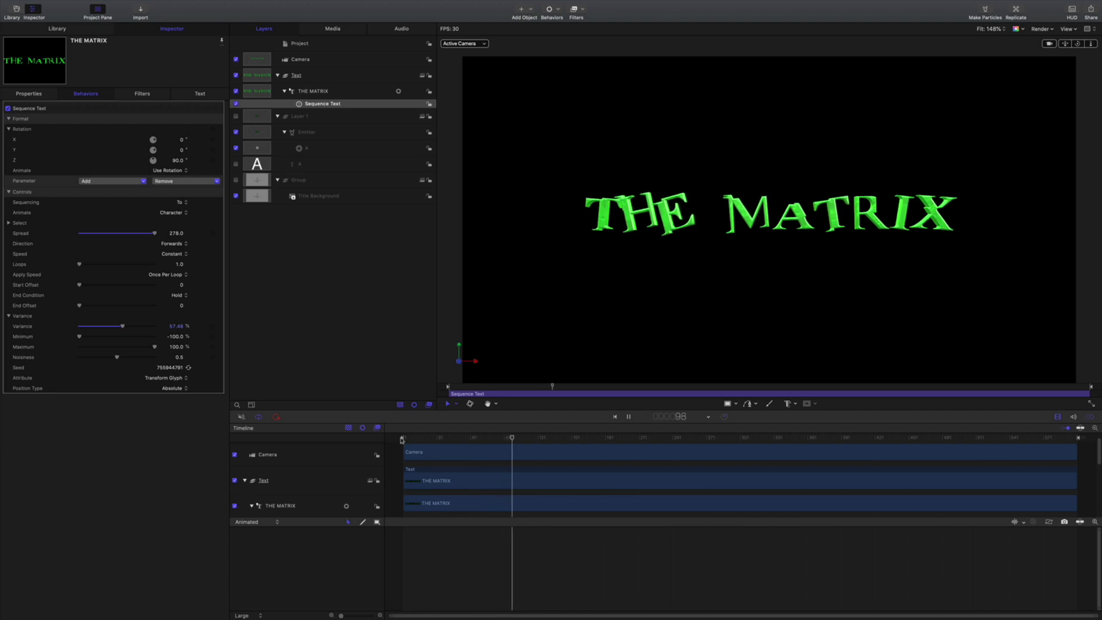
key("space")
left_click(188, 368)
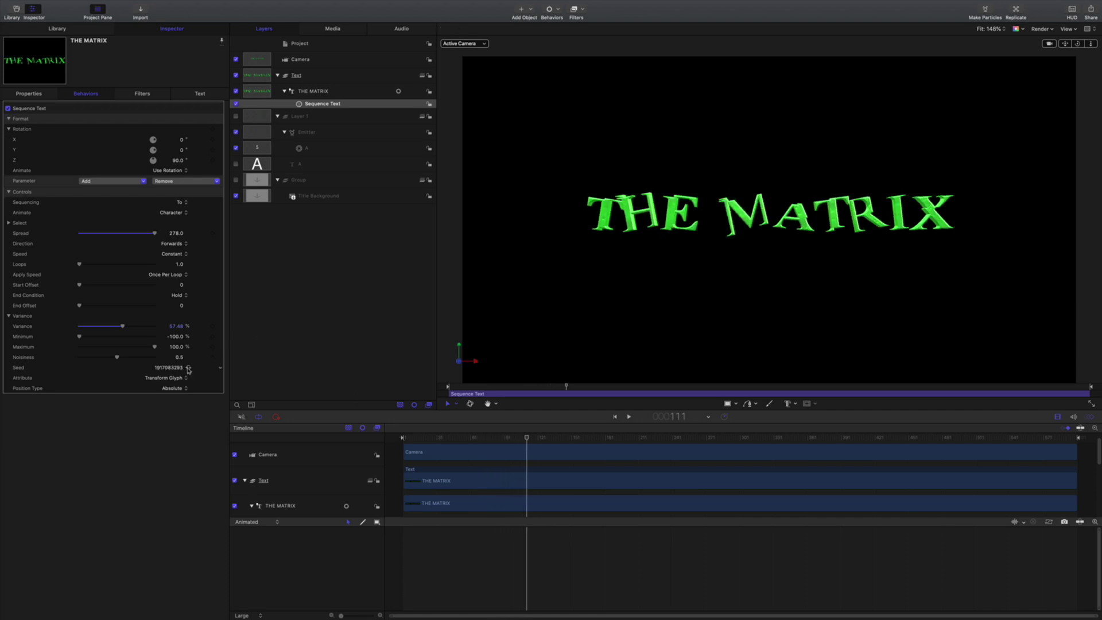
left_click(404, 438)
key("space")
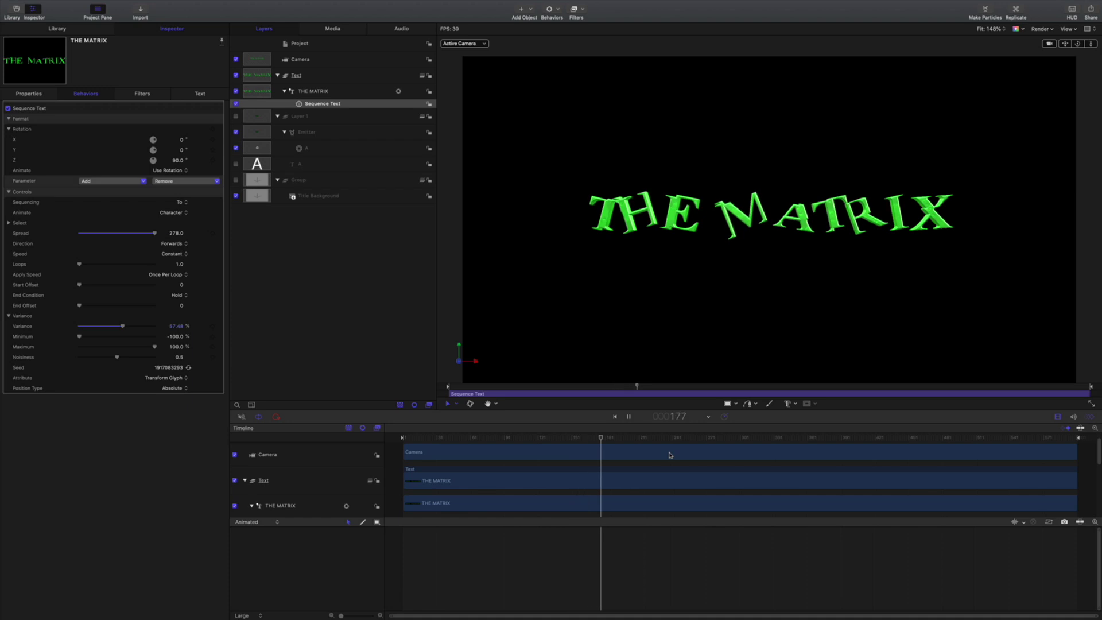
- Try a smaller Z rotation of about 20° on the Sequence Text behavior and preview it from near the start
key("space")
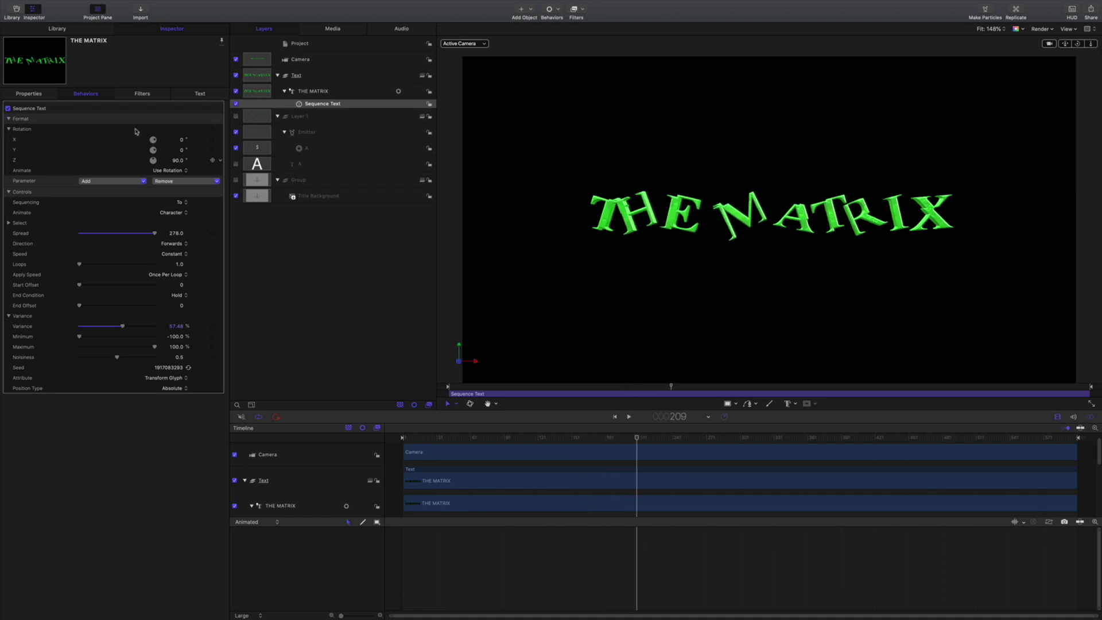
left_click_drag(180, 164, 141, 164)
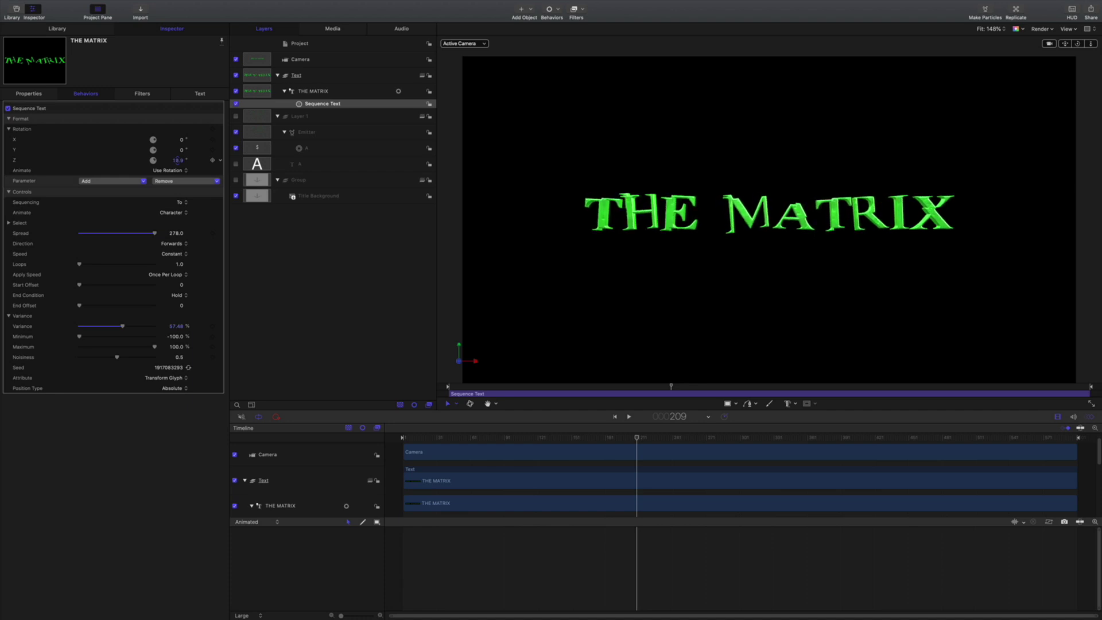
left_click(426, 438)
key("space")
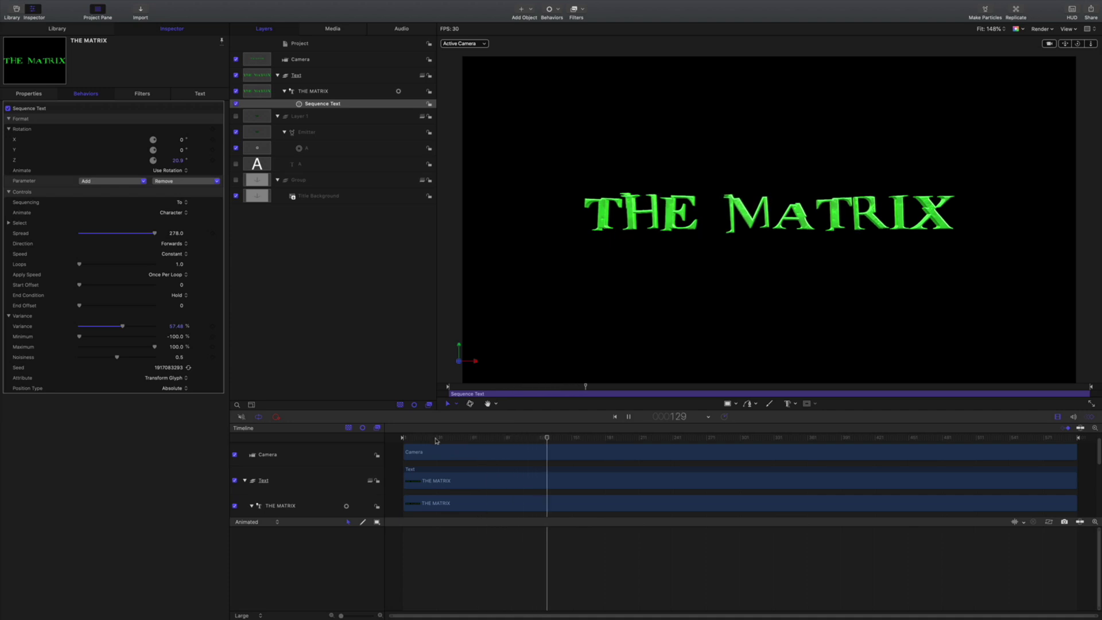
key("space")
- Set the Sequence Text behavior's Z rotation to 60° and preview the letter rotation from the start
left_click(178, 160)
type("60")
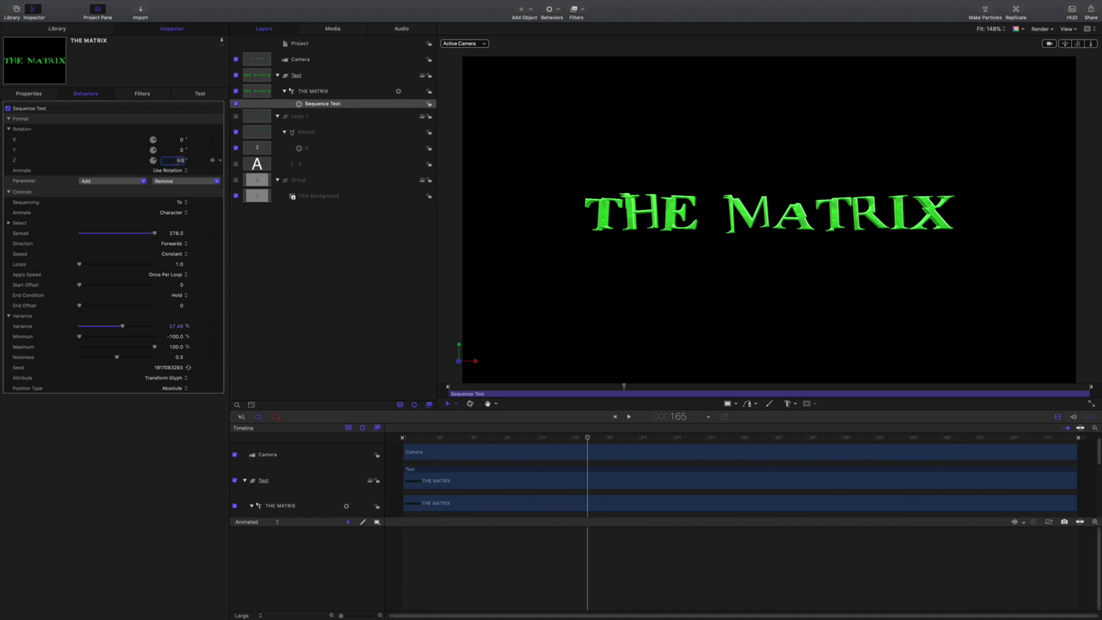
key("Return")
key("Home")
key("space")
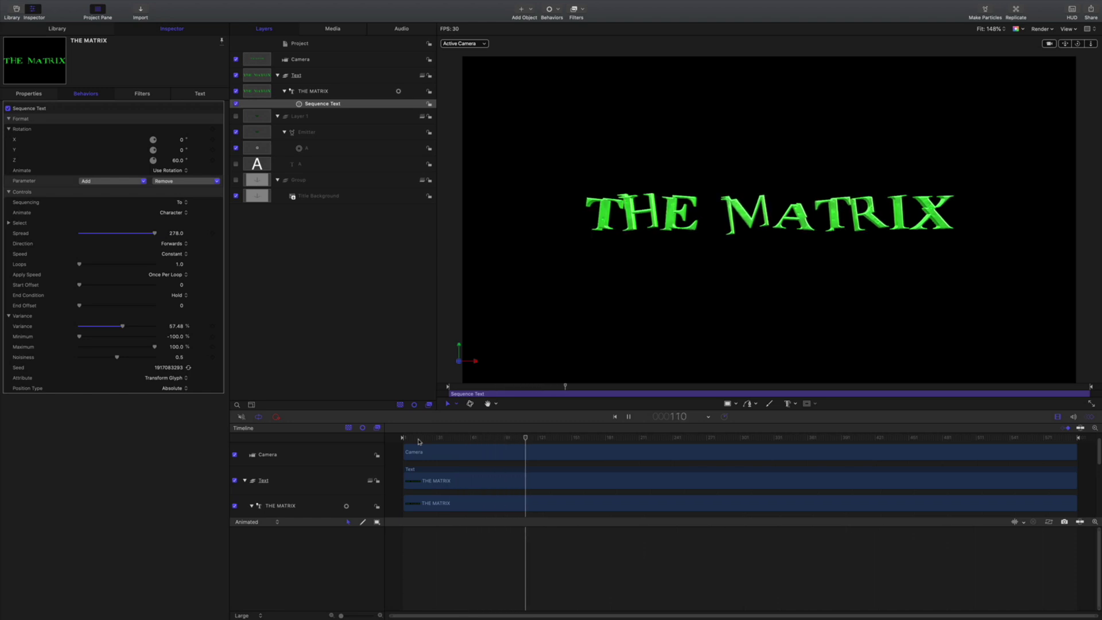
key("space")
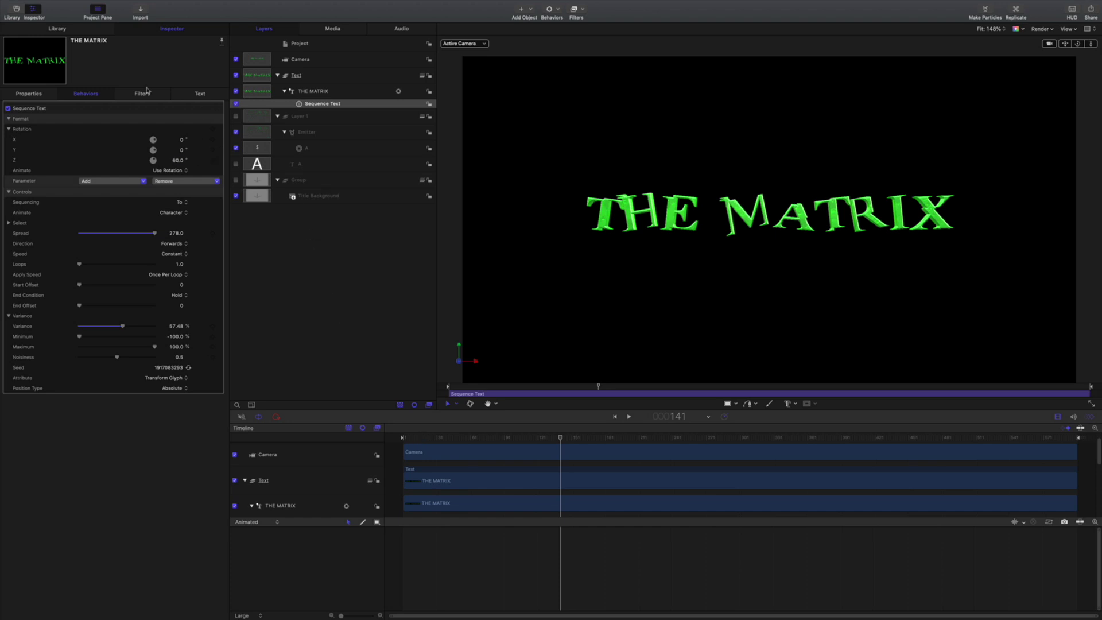
- Add a second Sequence Text behavior to the THE MATRIX title and rename the original one Sequence X Axis
left_click(56, 28)
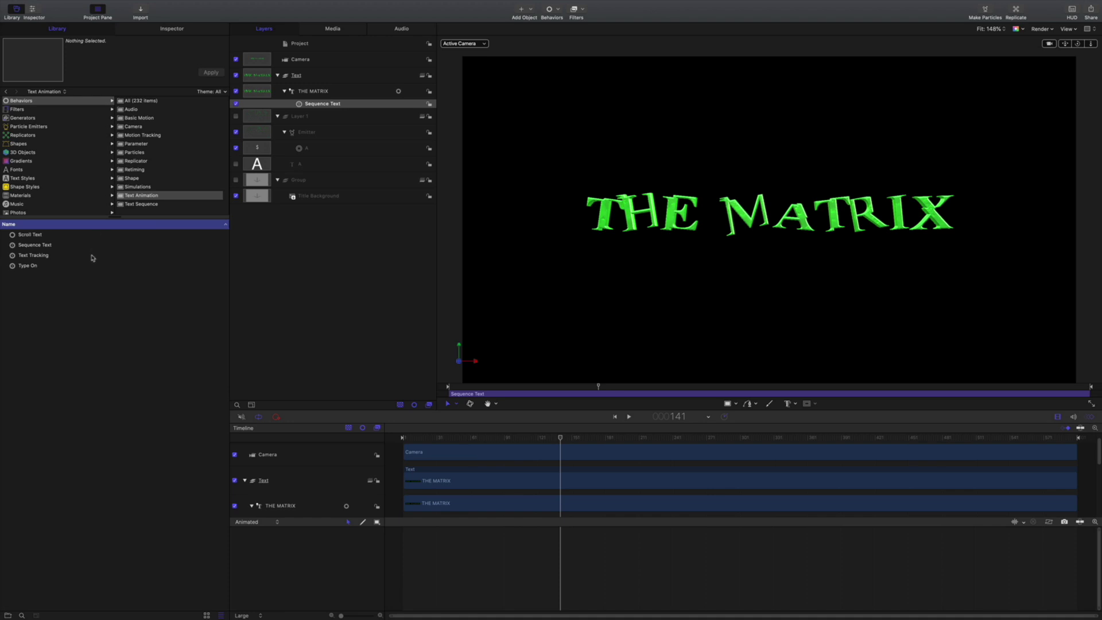
left_click_drag(13, 247, 337, 95)
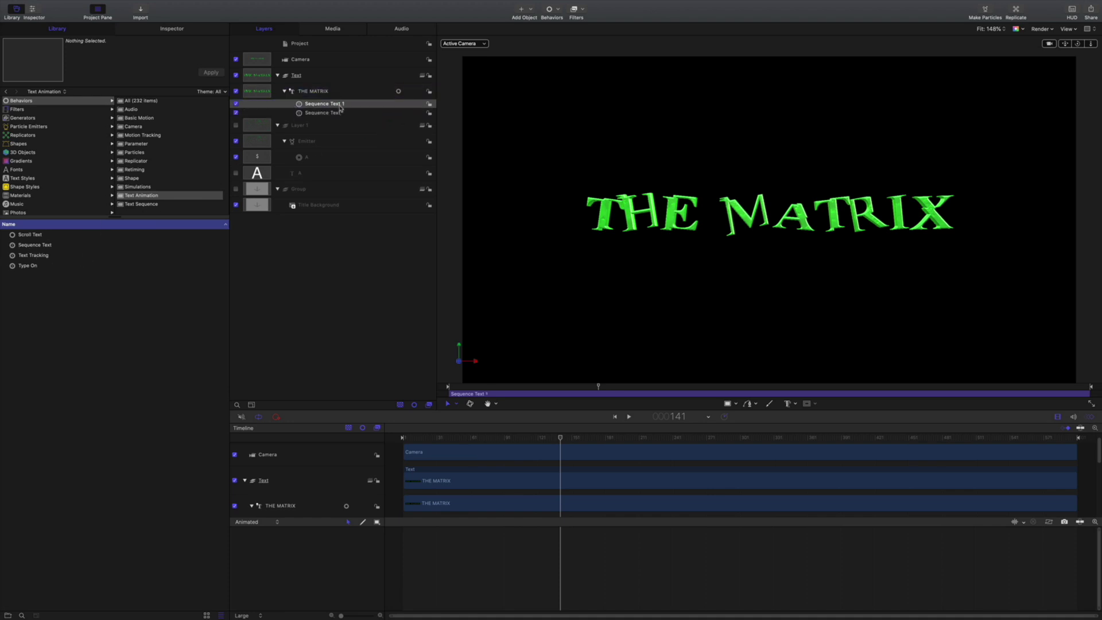
left_click(331, 113)
double_click(336, 113)
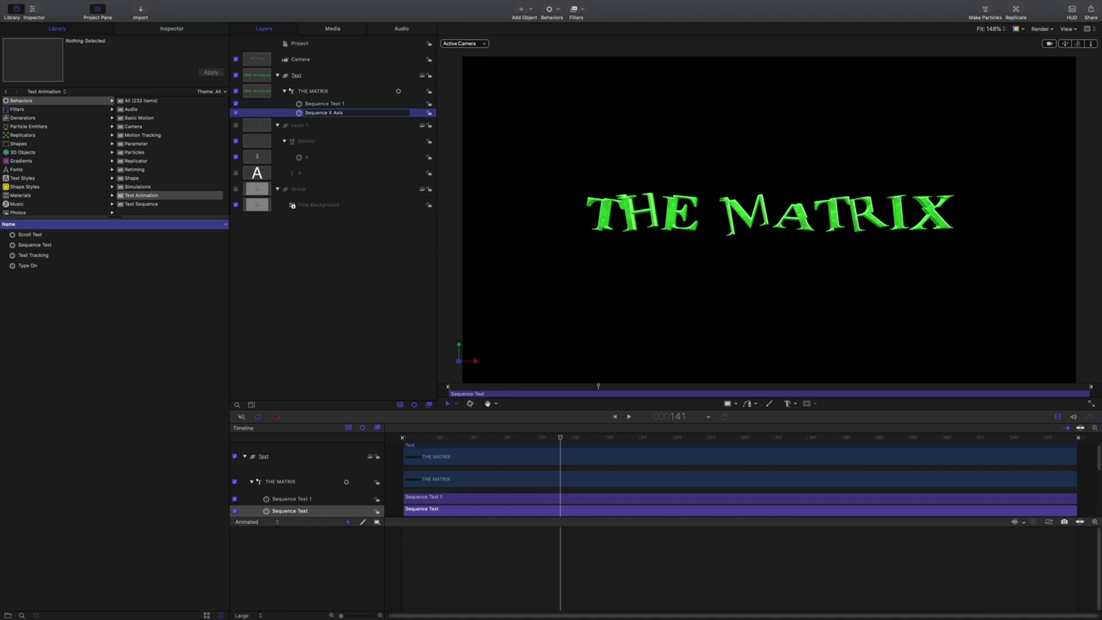
left_click(334, 105)
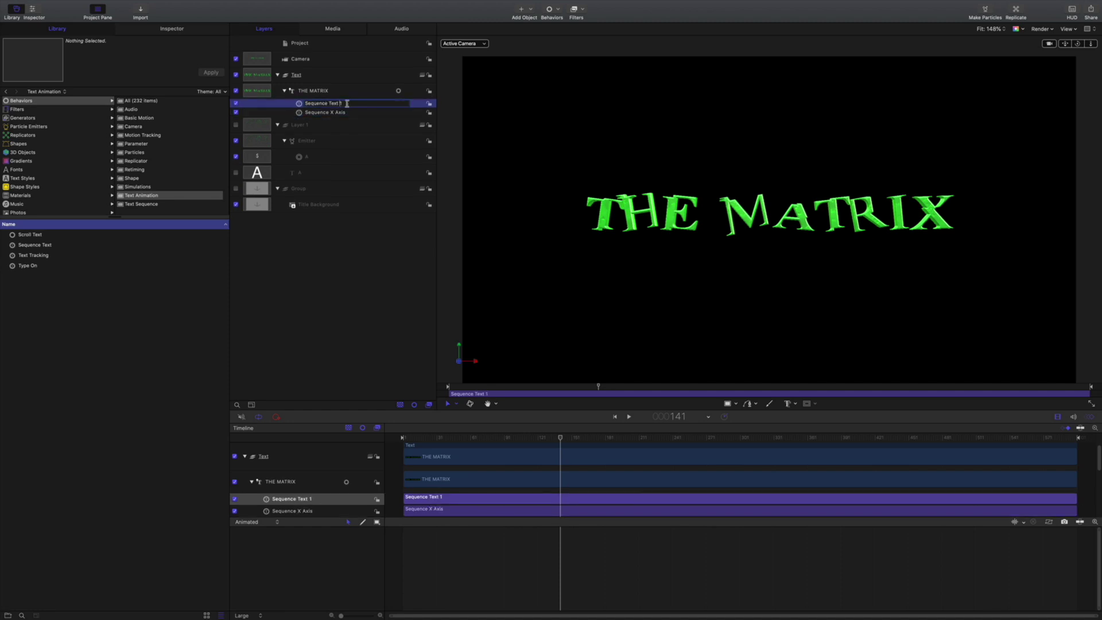
- Correct the original behavior's name to Sequence Z Axis
double_click(336, 113)
left_click(332, 113)
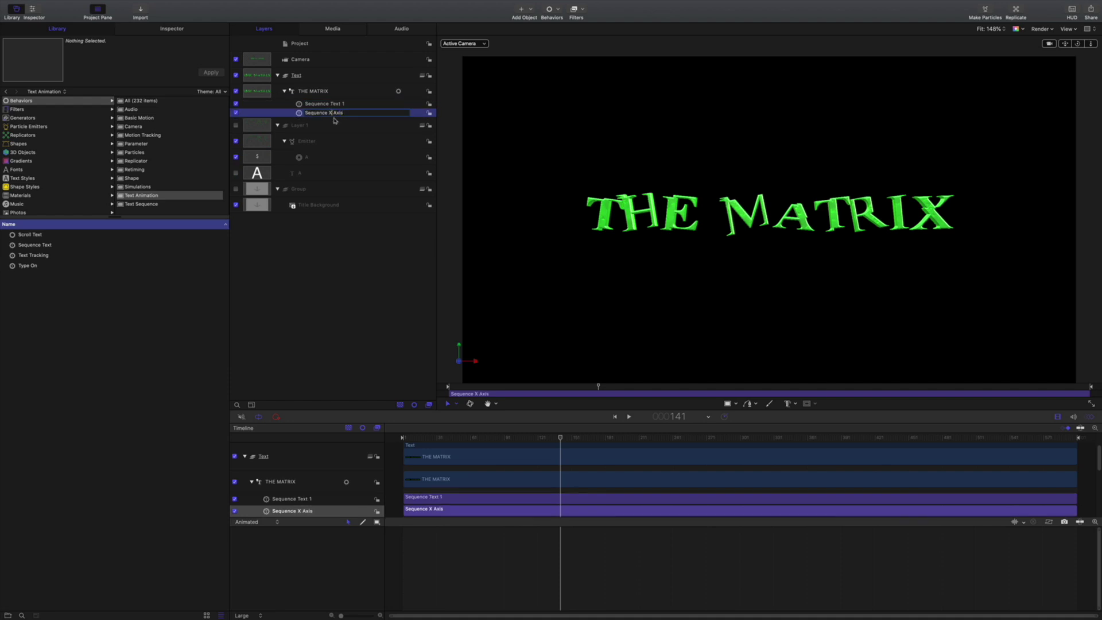
key("BackSpace")
type("Z")
- Rename the newly added Sequence Text 1 behavior as Sequence Y Axis
left_click(335, 104)
left_click(330, 105)
left_click_drag(330, 104, 348, 103)
type("T")
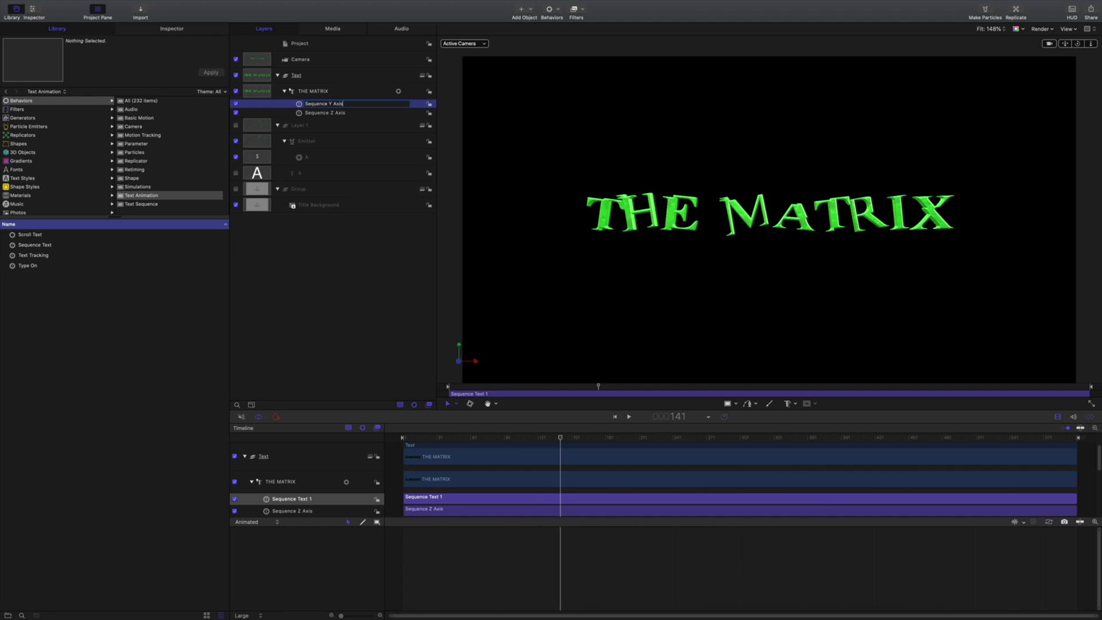
key("Return")
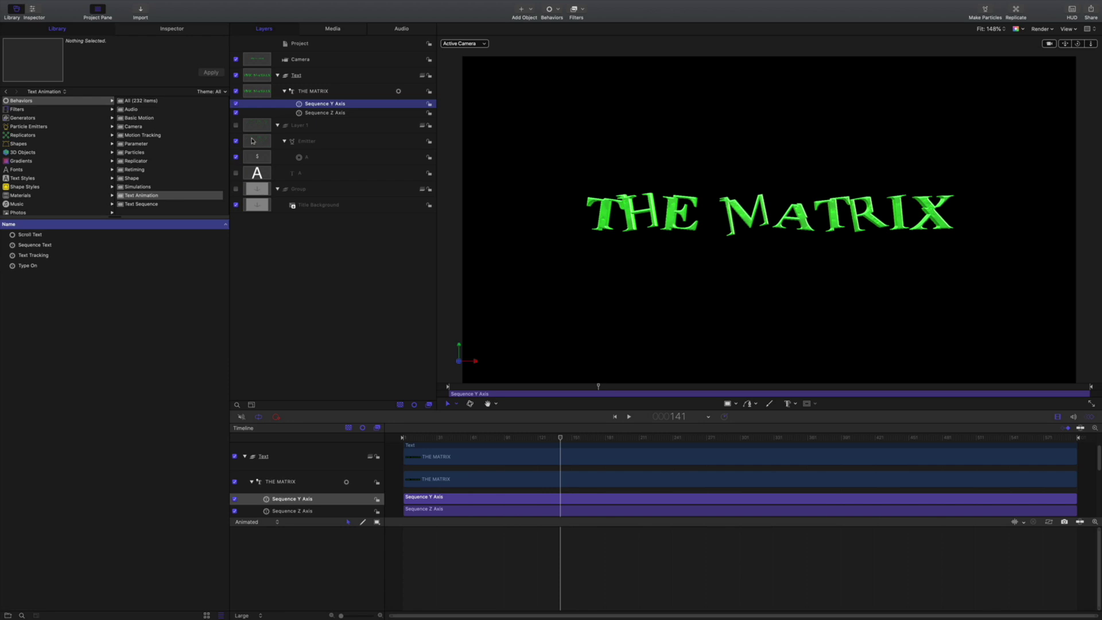
- Add a Rotation format parameter to the Sequence Y Axis behavior and set its Y rotation to 55°
left_click(195, 34)
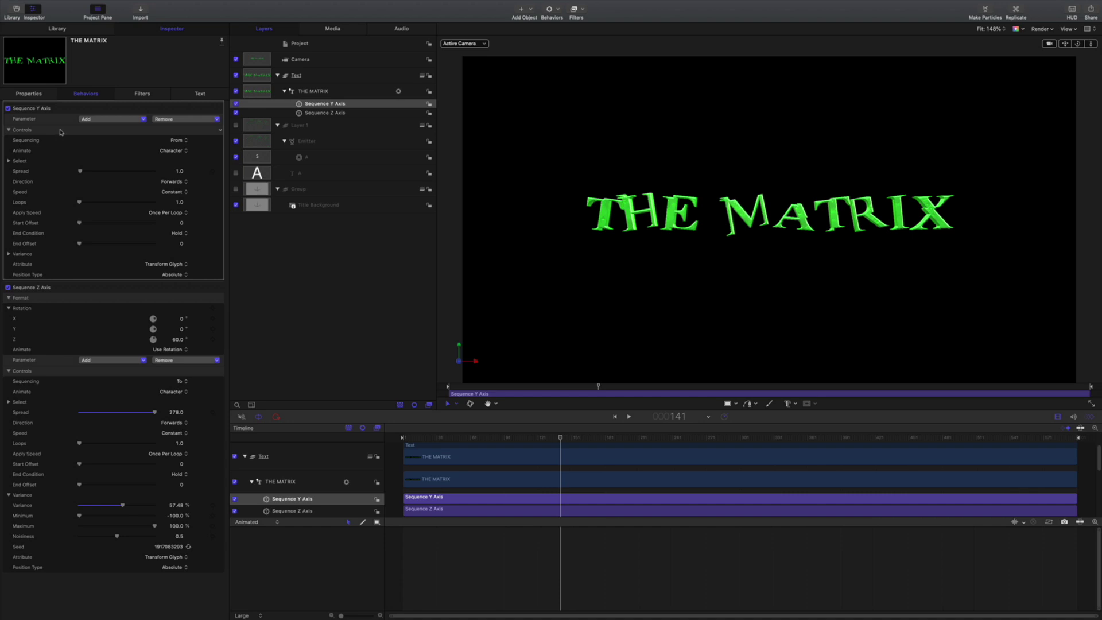
left_click(143, 120)
mouse_move(137, 130)
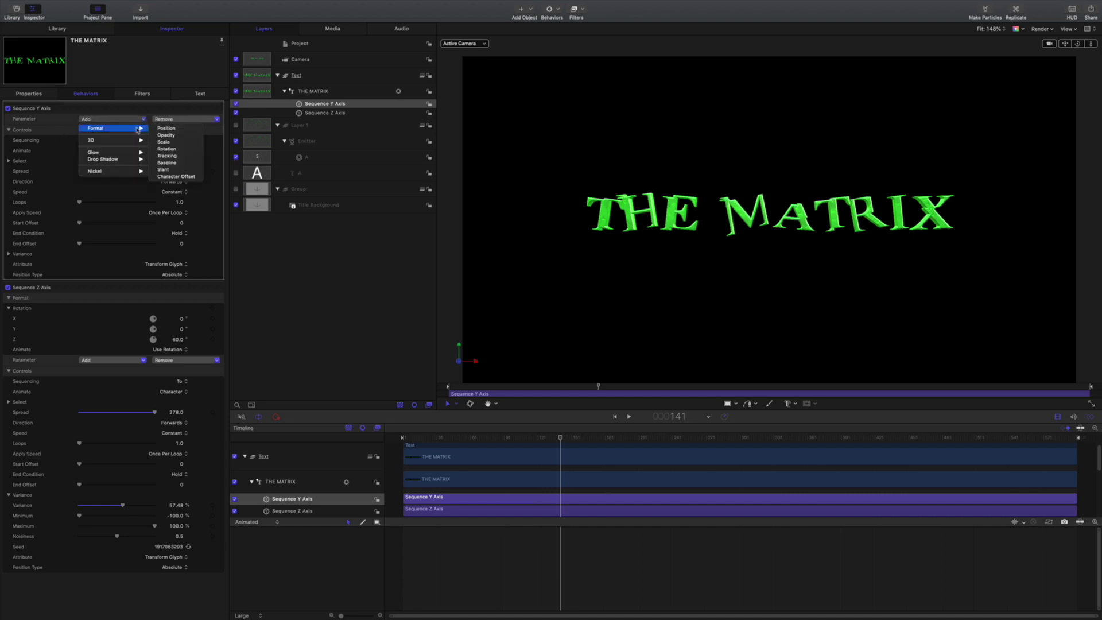
left_click(167, 148)
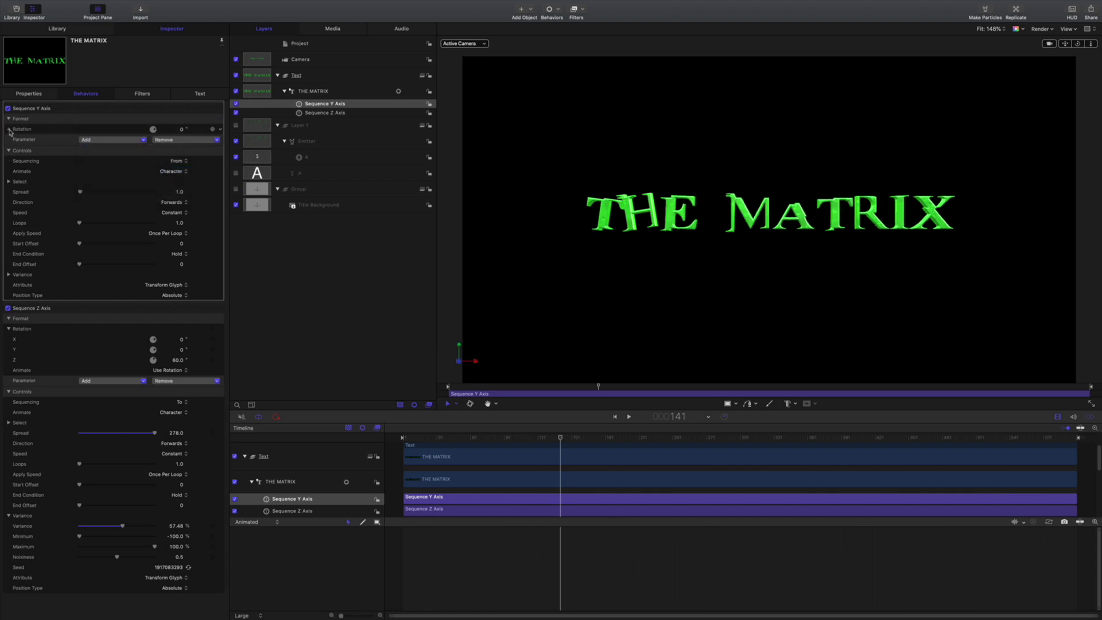
left_click(8, 129)
left_click_drag(182, 152, 205, 152)
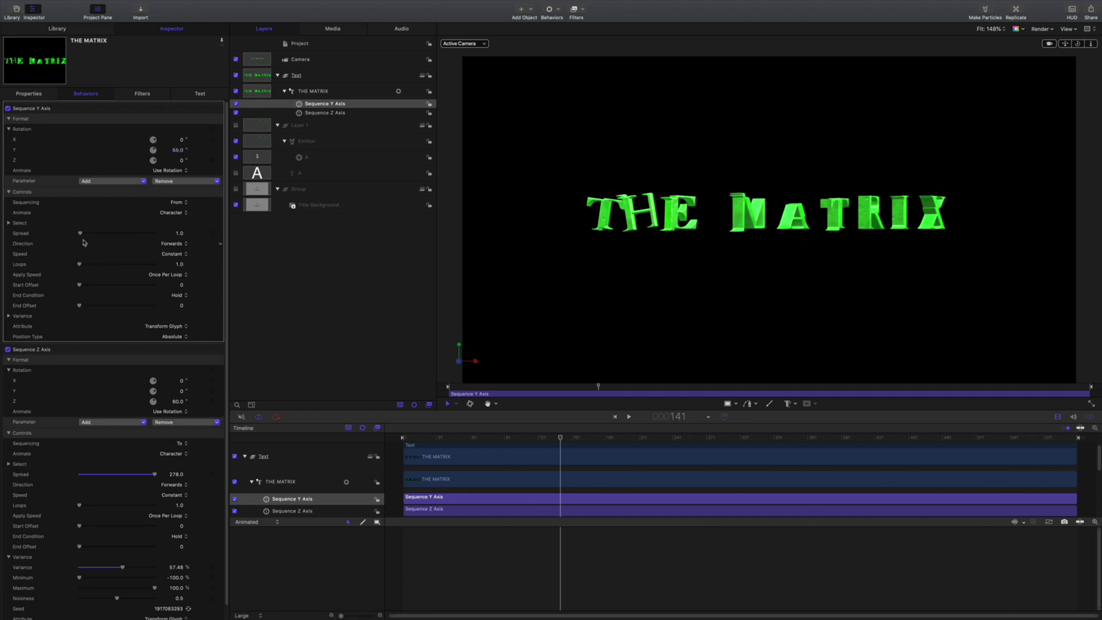
- Set the Sequence Y Axis behavior's Spread to 100 and its Sequencing to To, checking the letters over time
left_click_drag(81, 235, 187, 237)
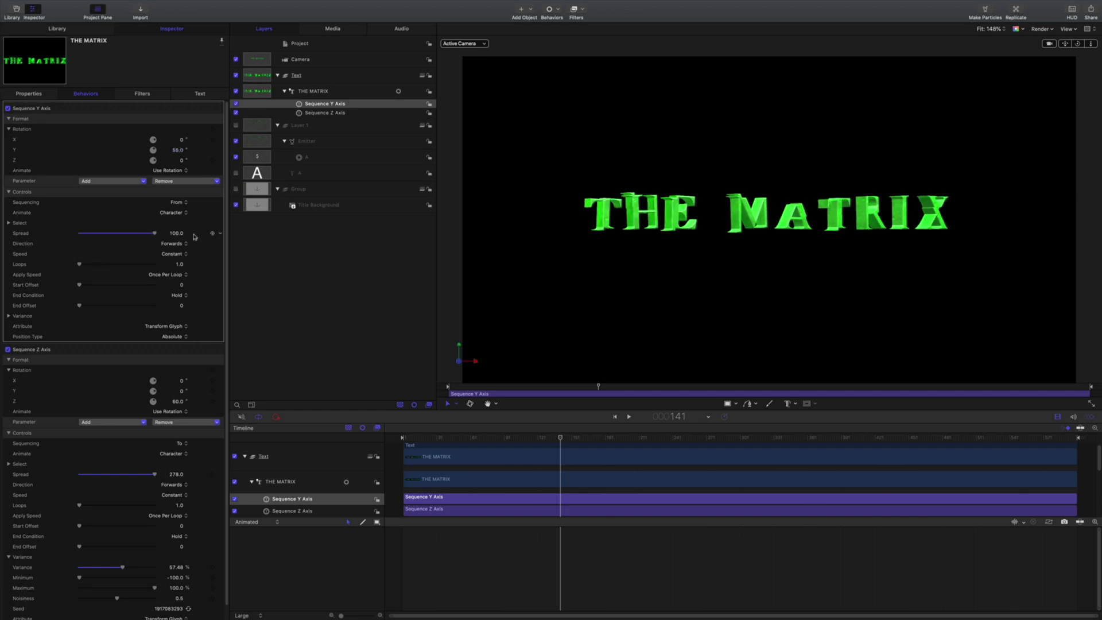
left_click(179, 203)
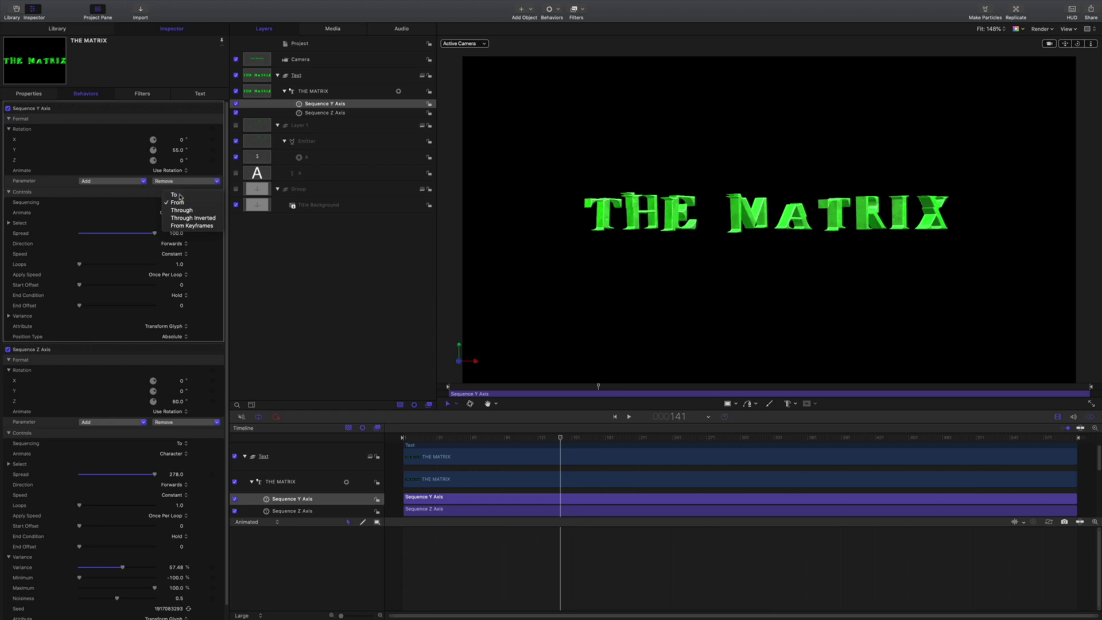
left_click(180, 197)
left_click_drag(410, 441, 613, 436)
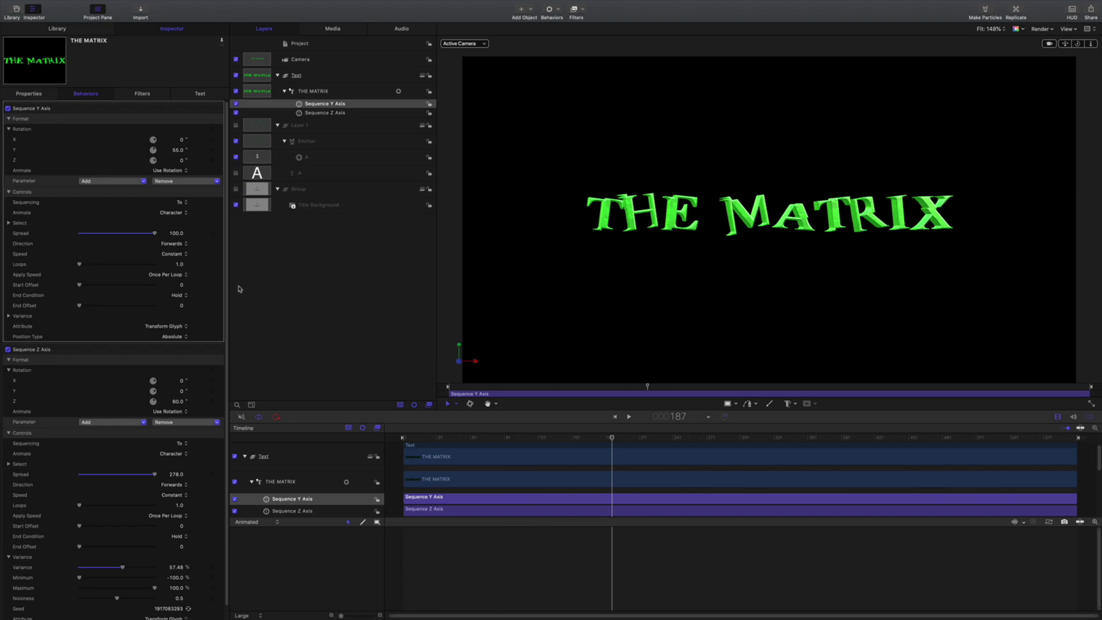
- Raise the Sequence Y Axis behavior's Variance to 100% and preview the combined rotation throughout the timeline
left_click(9, 316)
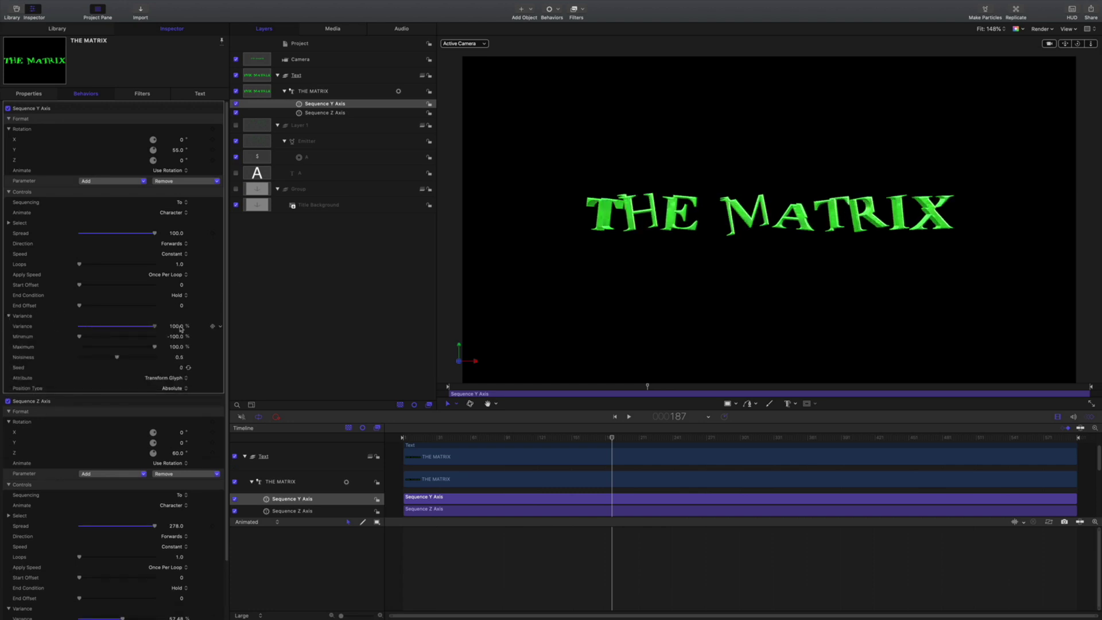
left_click(407, 438)
key("space")
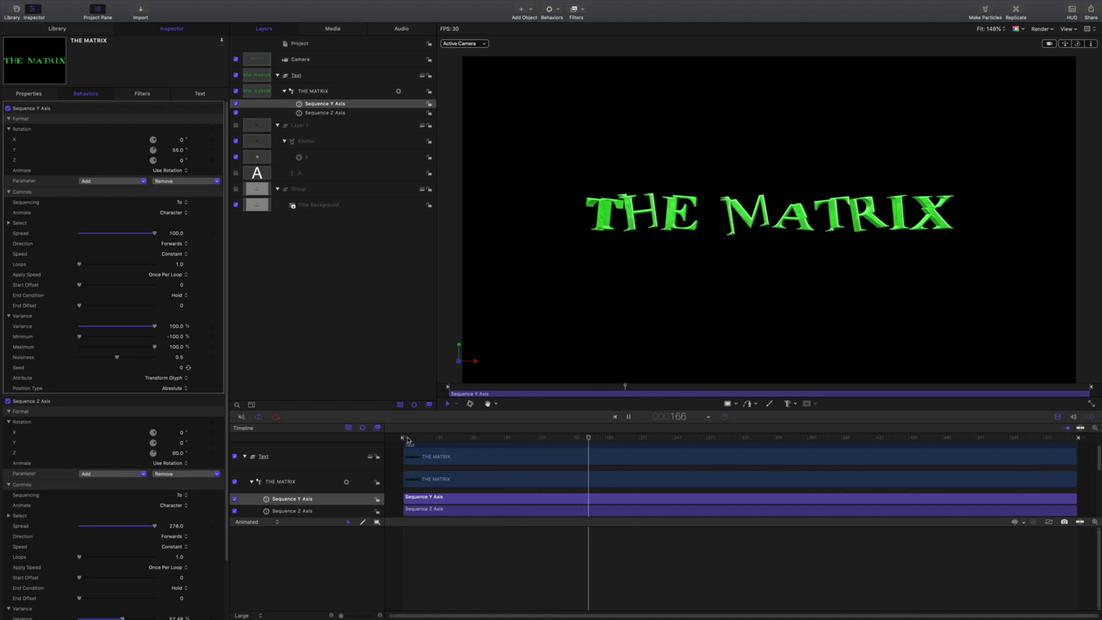
left_click(747, 438)
left_click_drag(774, 439, 817, 438)
key("Left")
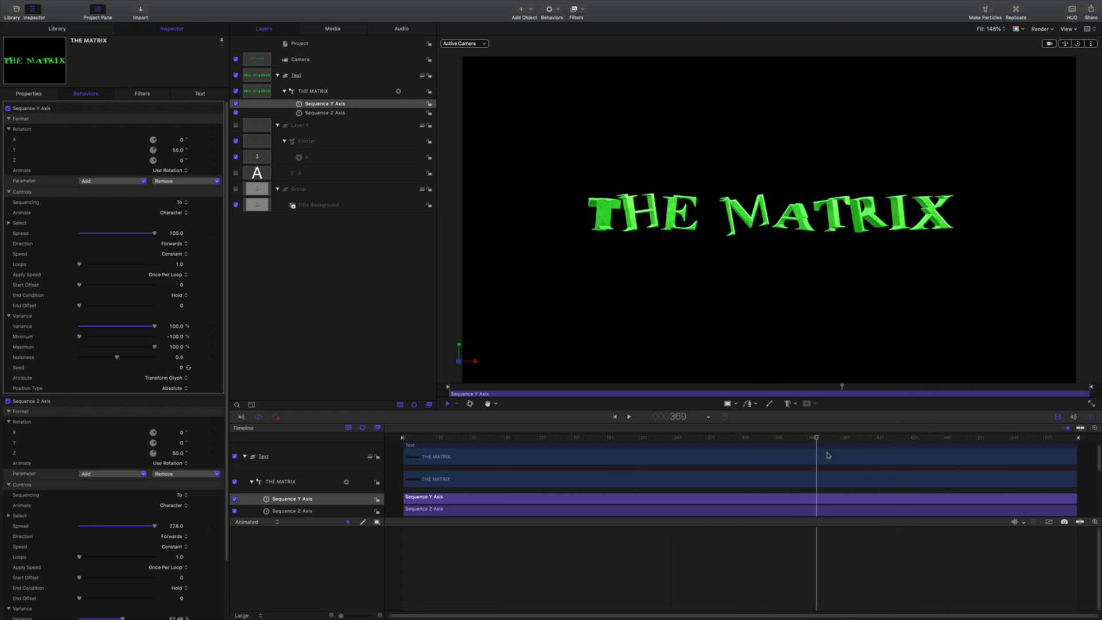
left_click_drag(823, 440, 407, 444)
key("space")
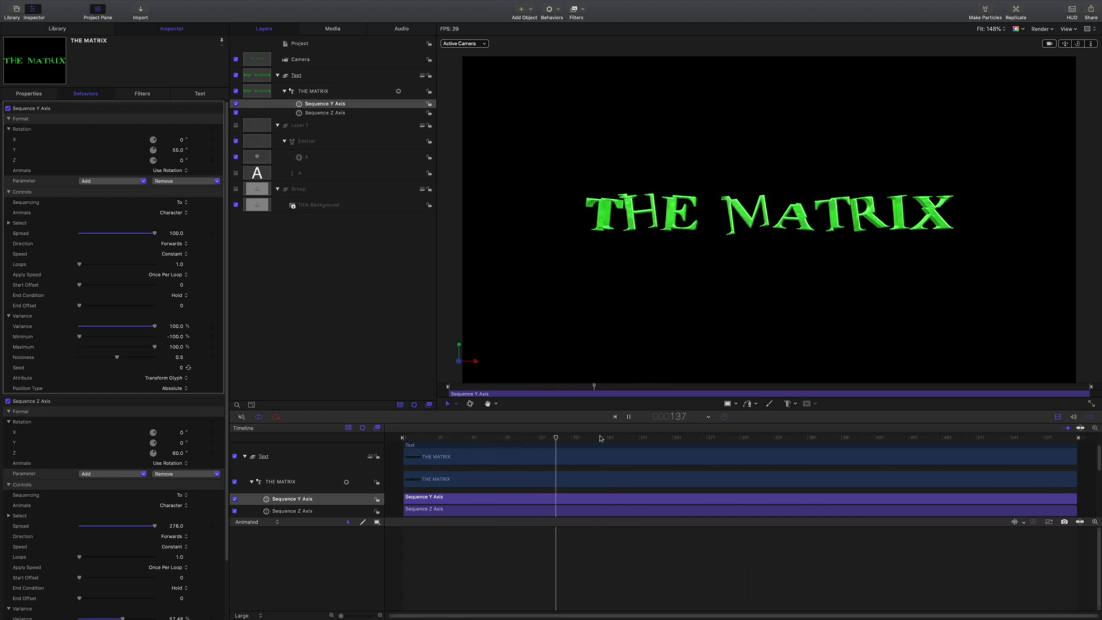
left_click_drag(599, 440, 439, 438)
- Turn the falling characters of Layer 1 back on and check them together with the title over time
left_click(236, 126)
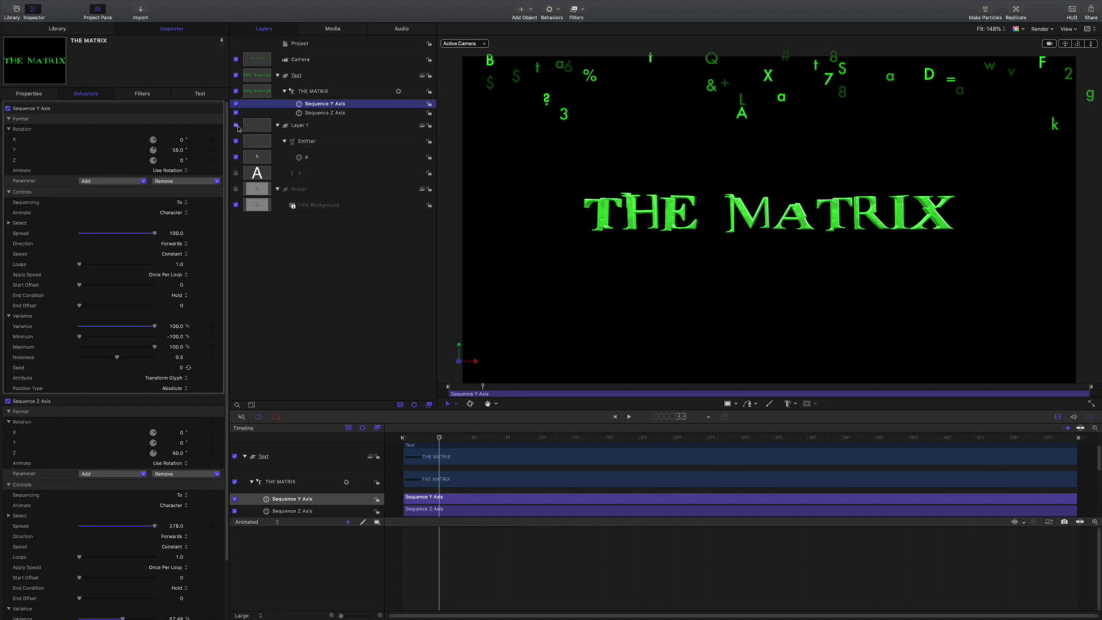
left_click_drag(676, 441, 567, 437)
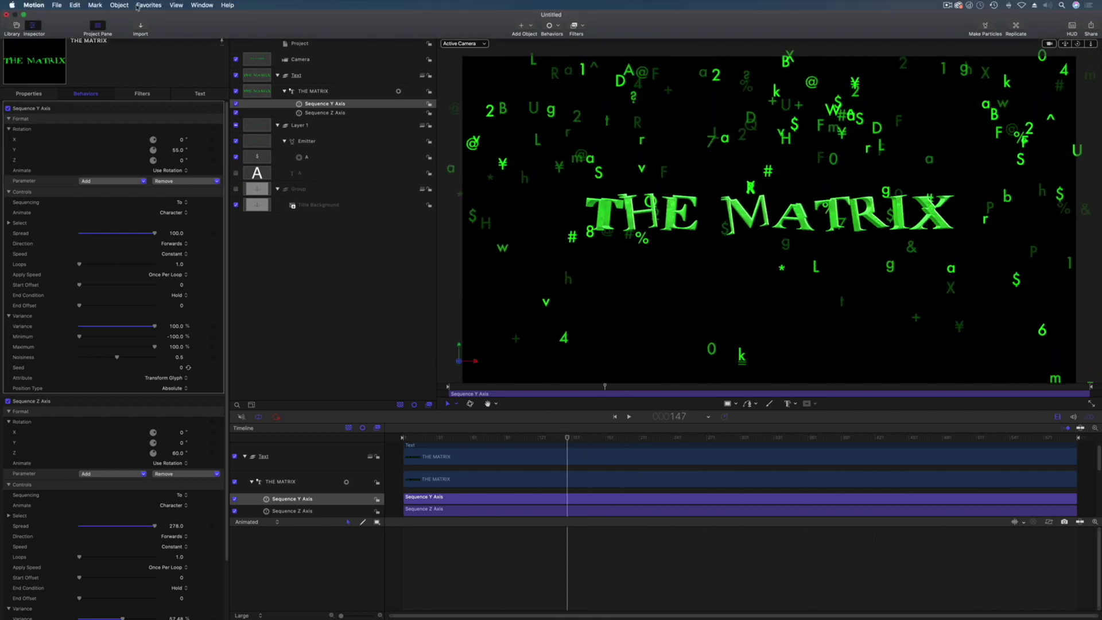
- Add a new light to the scene and turn off the Environment lighting of the THE MATRIX title, checking the result over time
left_click(118, 5)
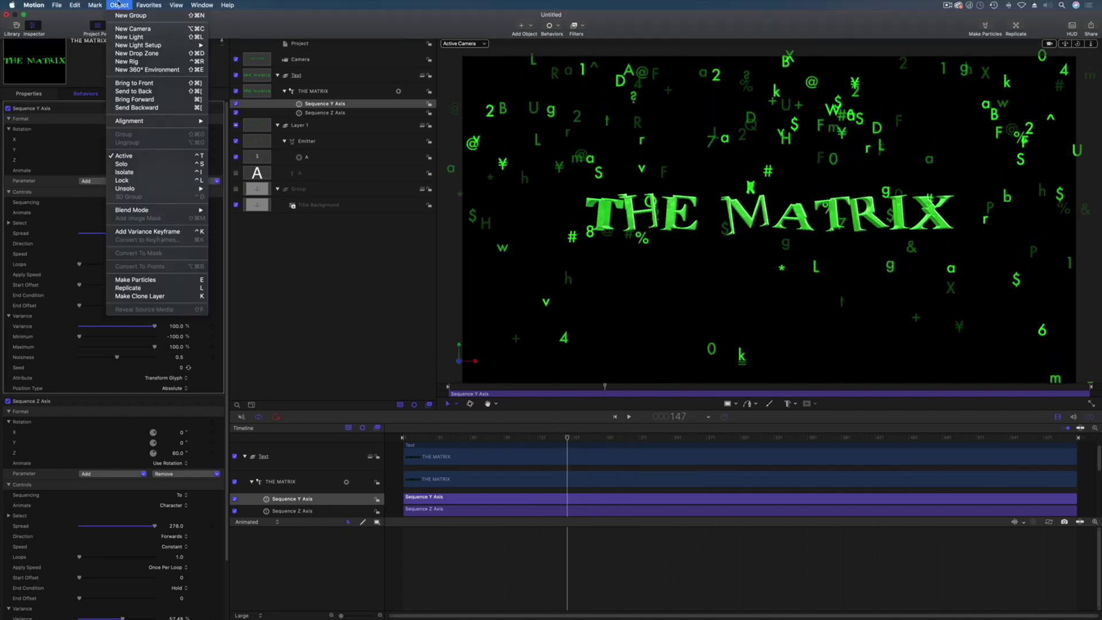
left_click(132, 37)
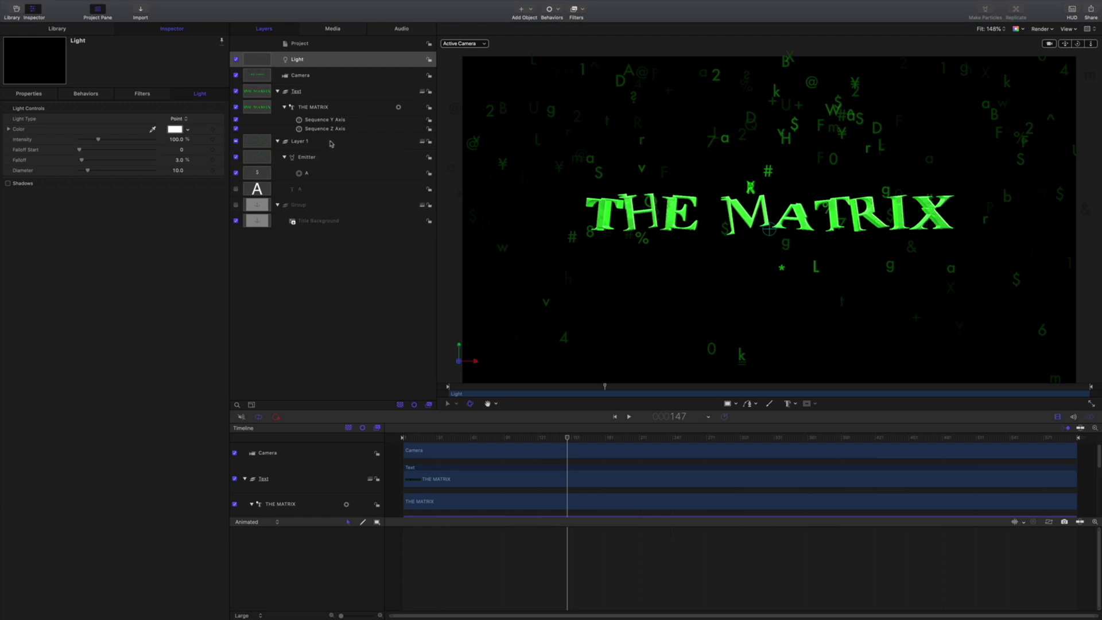
left_click(331, 109)
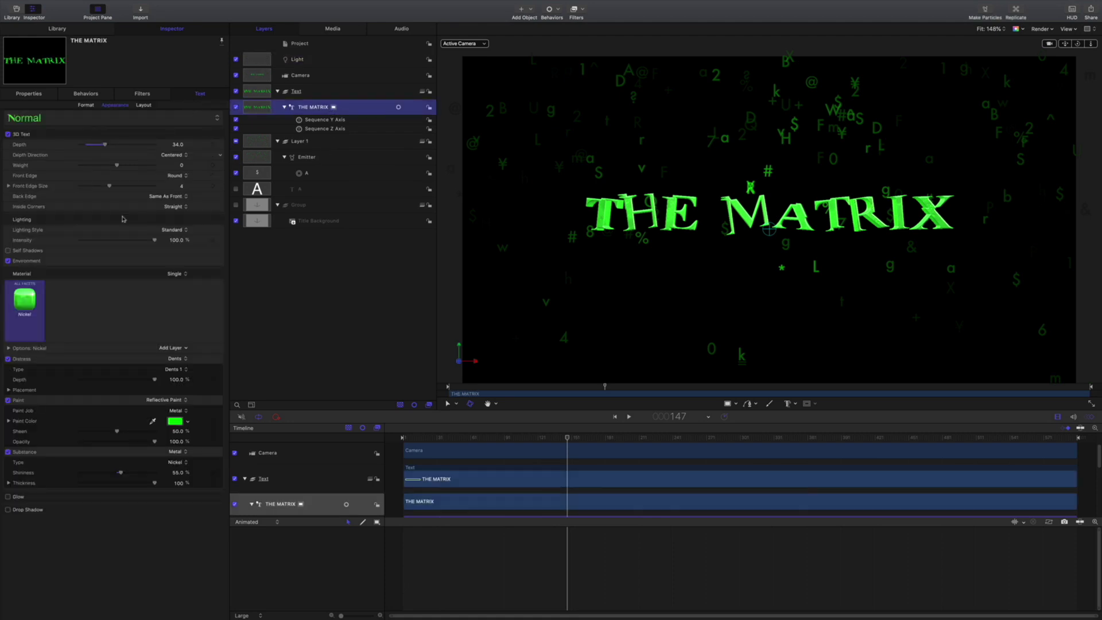
left_click(9, 262)
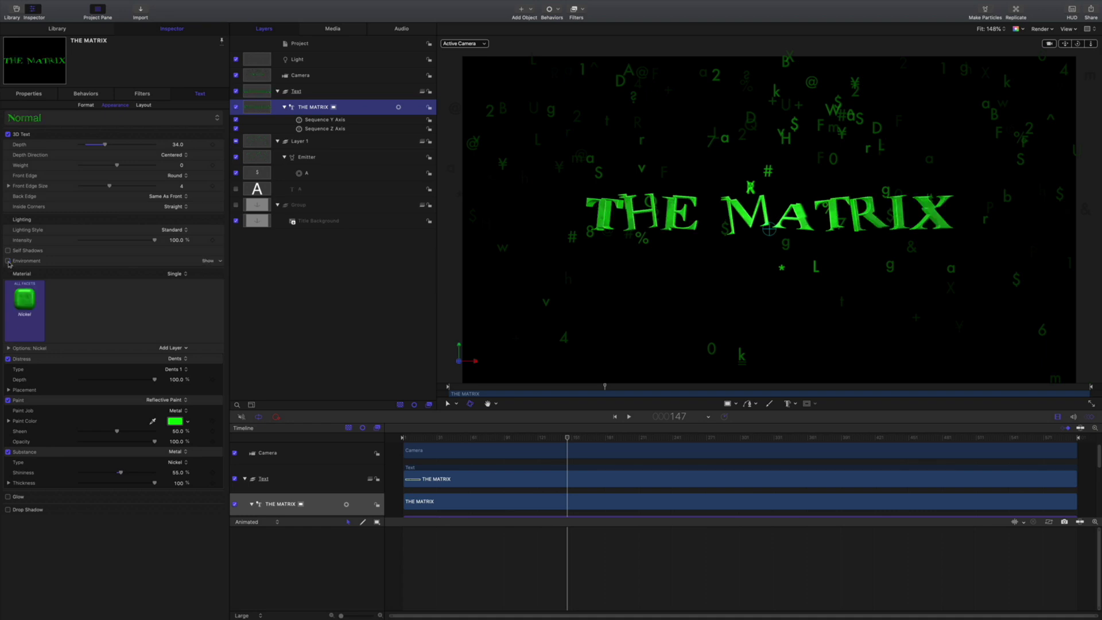
left_click_drag(565, 440, 810, 448)
- Change the scene light's type to Spot, trying Directional first
left_click(326, 81)
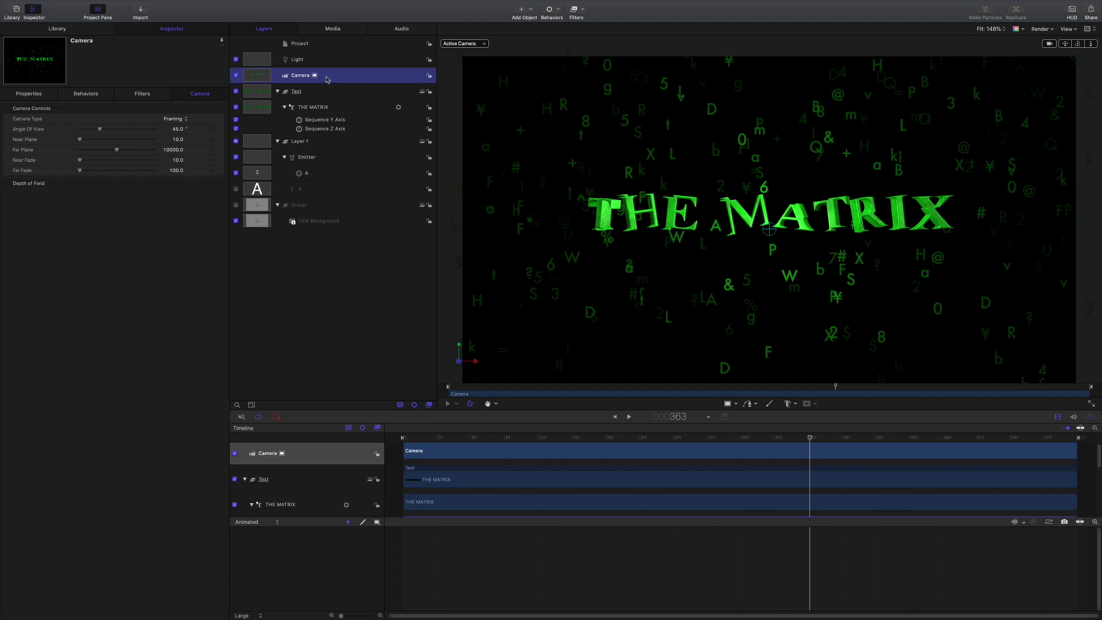
left_click(324, 62)
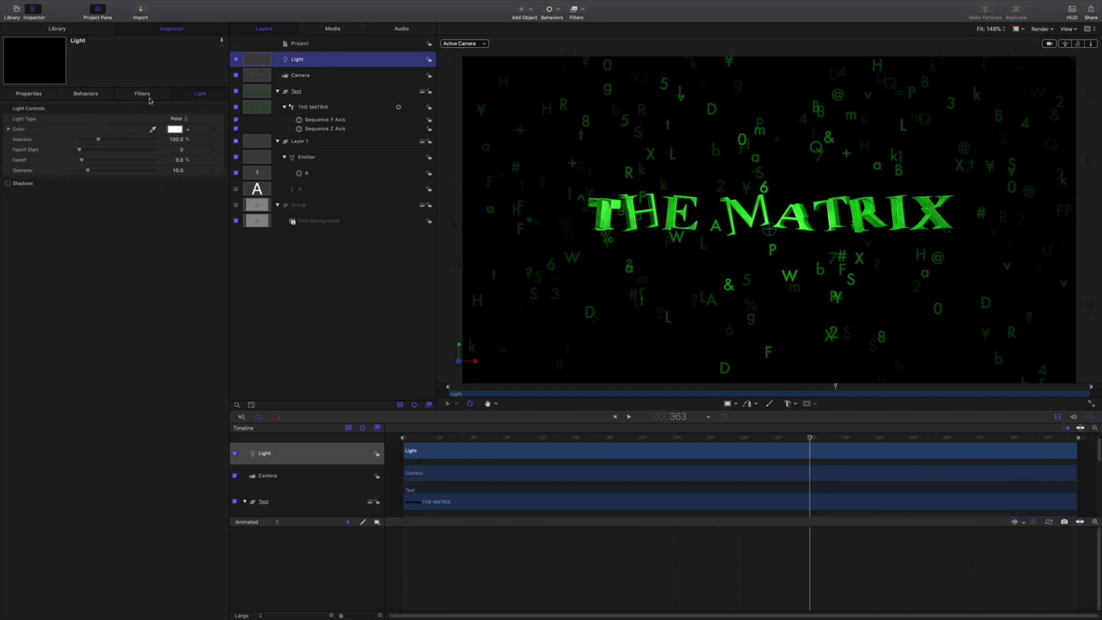
left_click(176, 118)
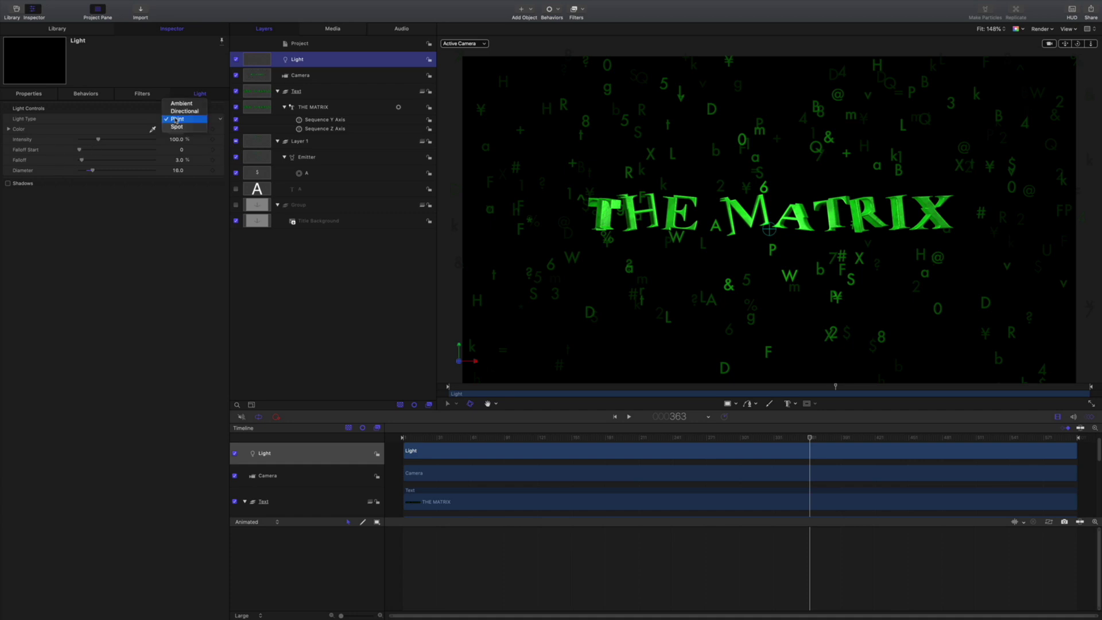
left_click(178, 111)
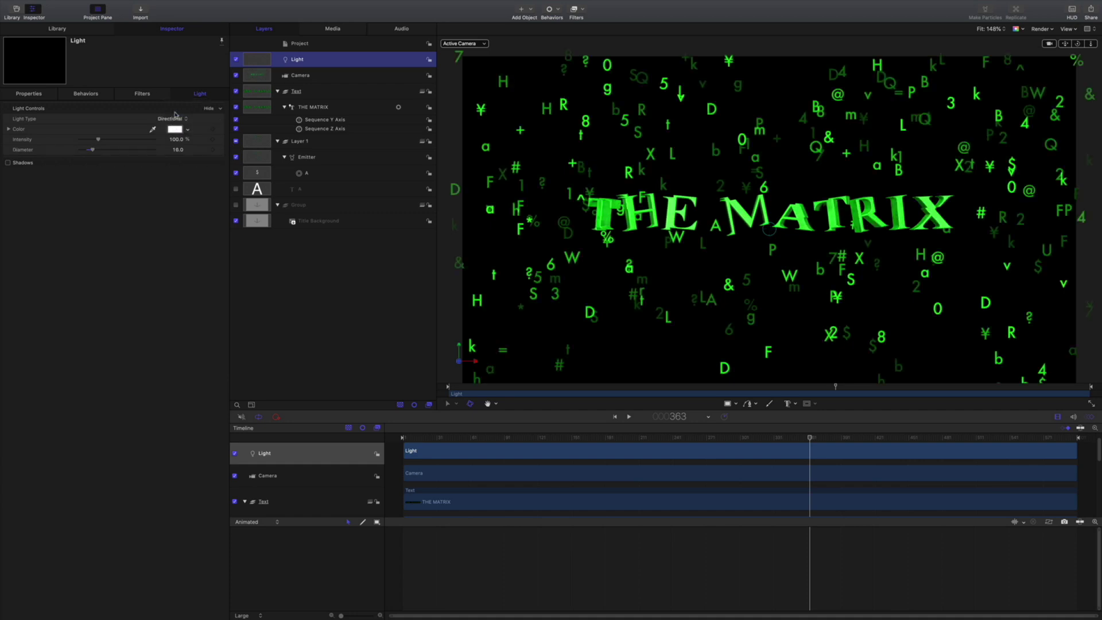
left_click(177, 120)
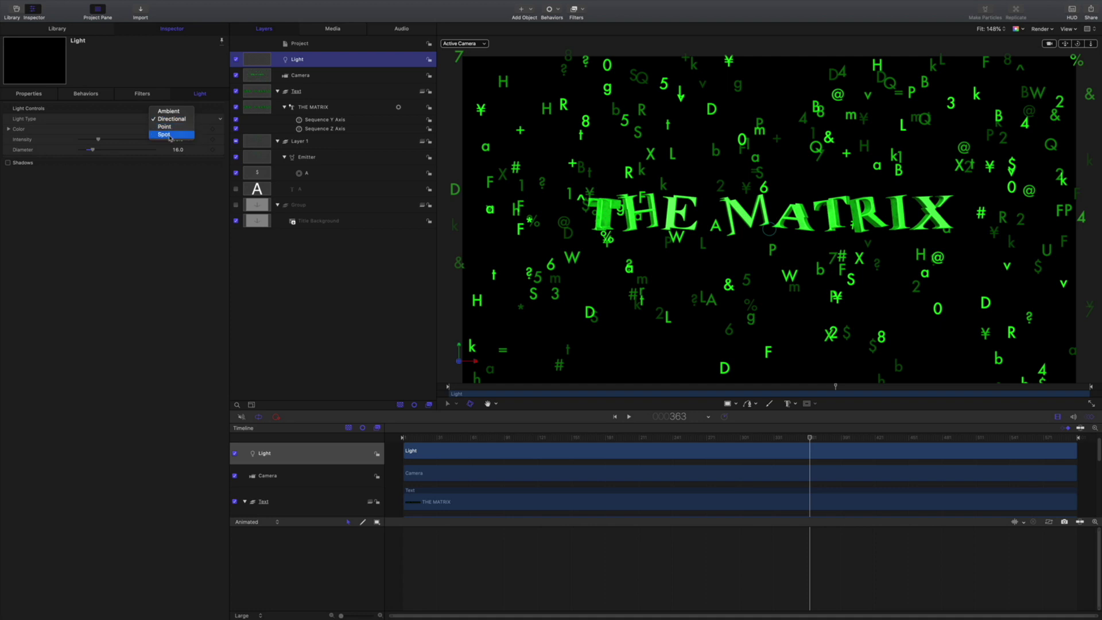
left_click(170, 136)
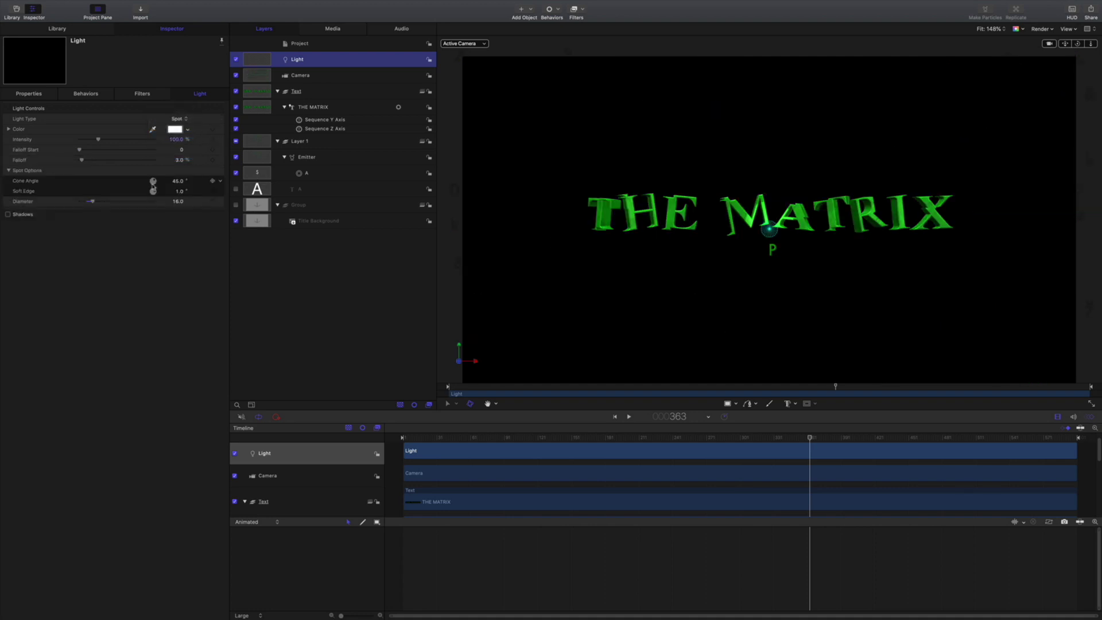
- Widen the spot light's Cone Angle and set its Soft Edge to 58°, checking the lit title over time
double_click(178, 181)
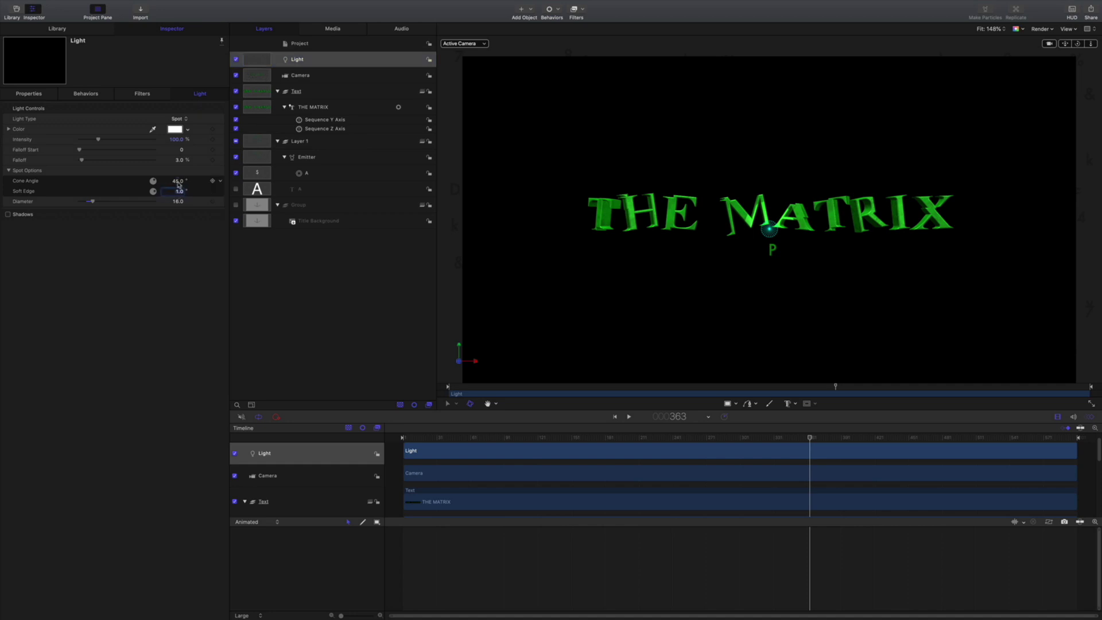
type("90")
key("Tab")
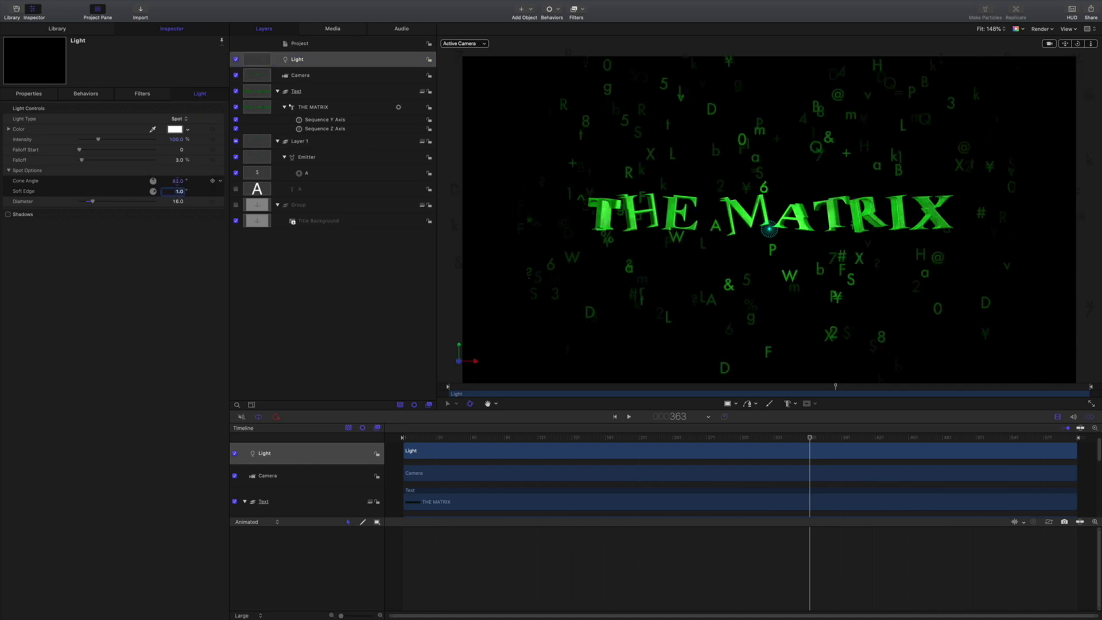
left_click_drag(178, 181, 180, 202)
type("58")
key("Return")
left_click_drag(462, 437, 850, 431)
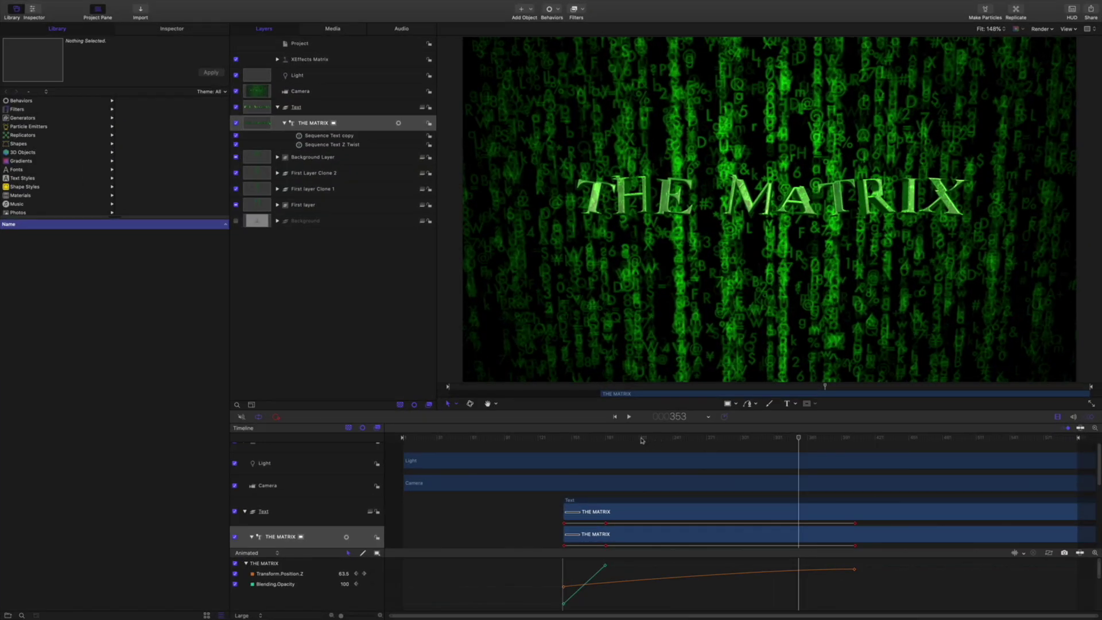
- Examine the finished Matrix project over time, looking inside First layer and comparing the scene with and without First layer Clone 1
left_click_drag(602, 440, 761, 440)
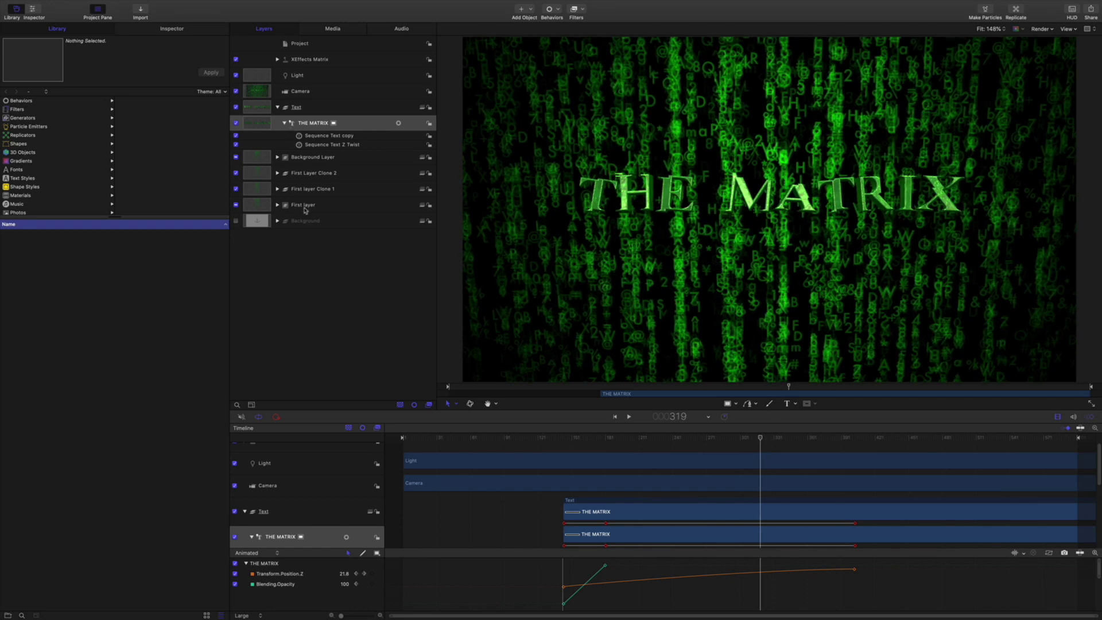
left_click(278, 205)
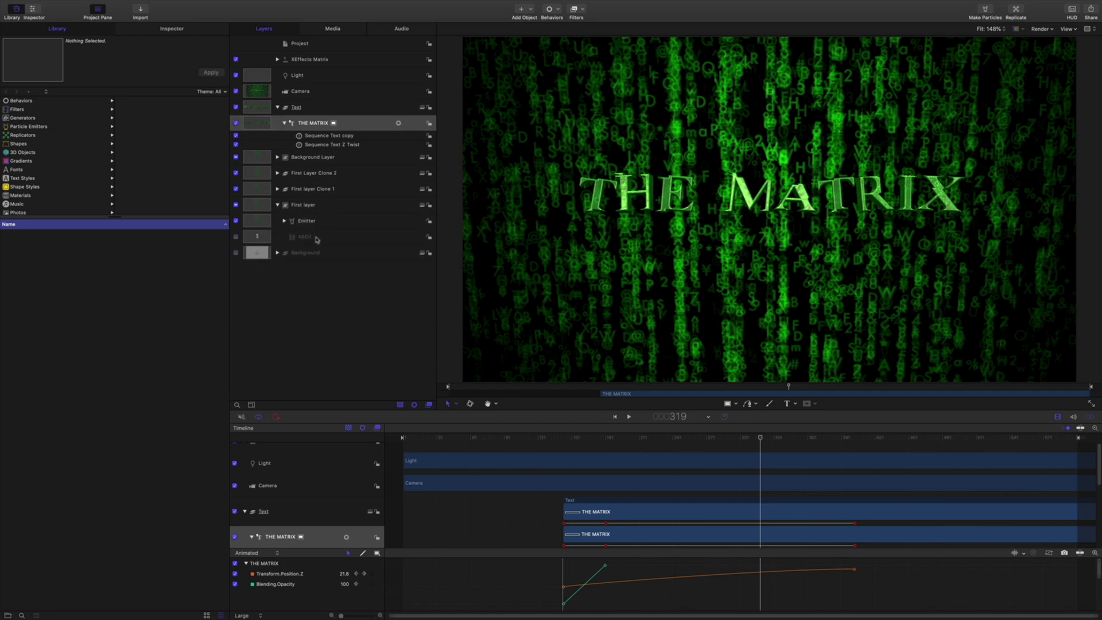
left_click(278, 205)
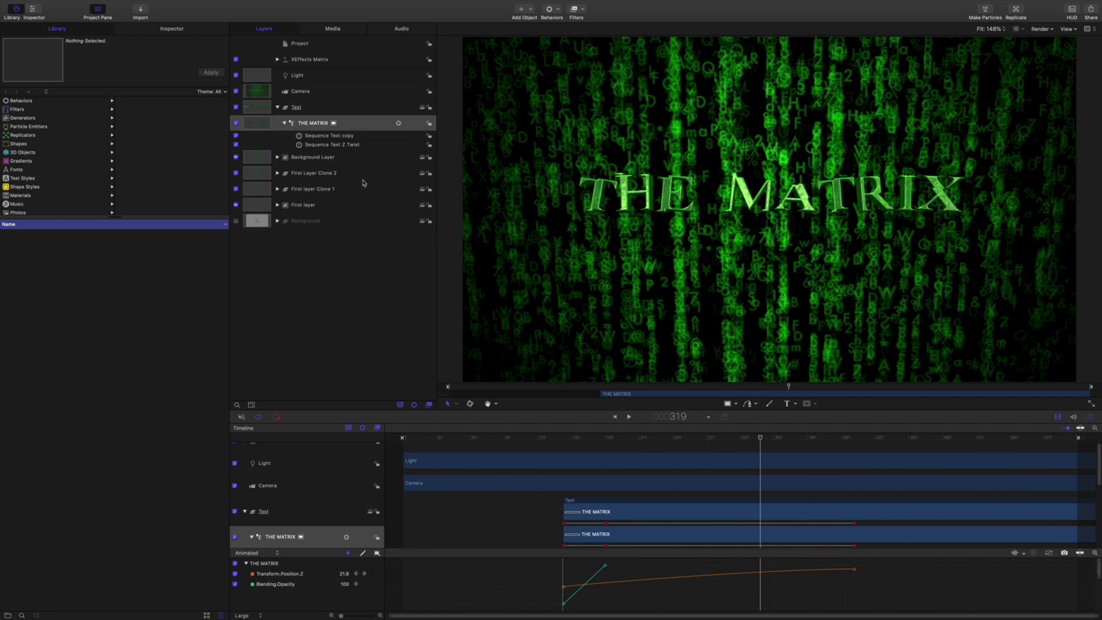
left_click(236, 190)
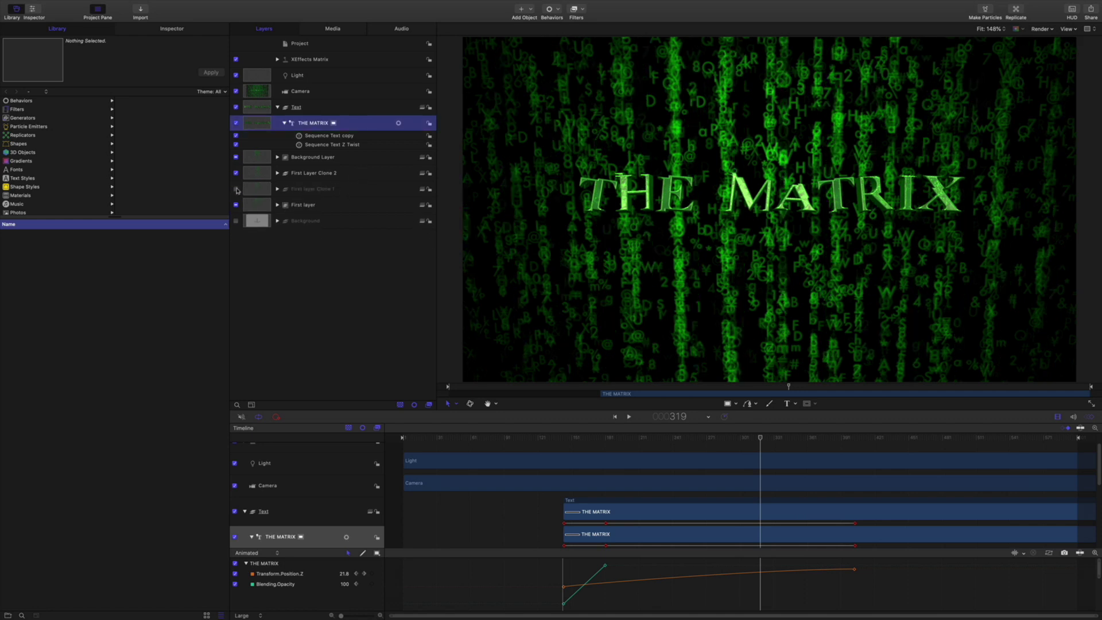
left_click(236, 190)
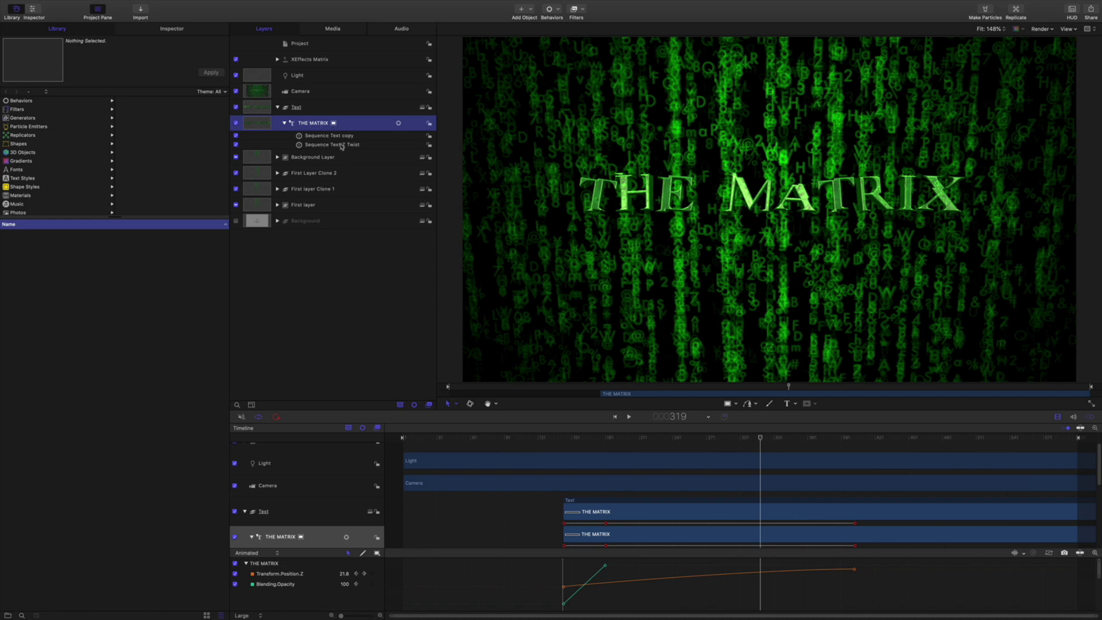
left_click(555, 441)
left_click_drag(555, 441, 763, 442)
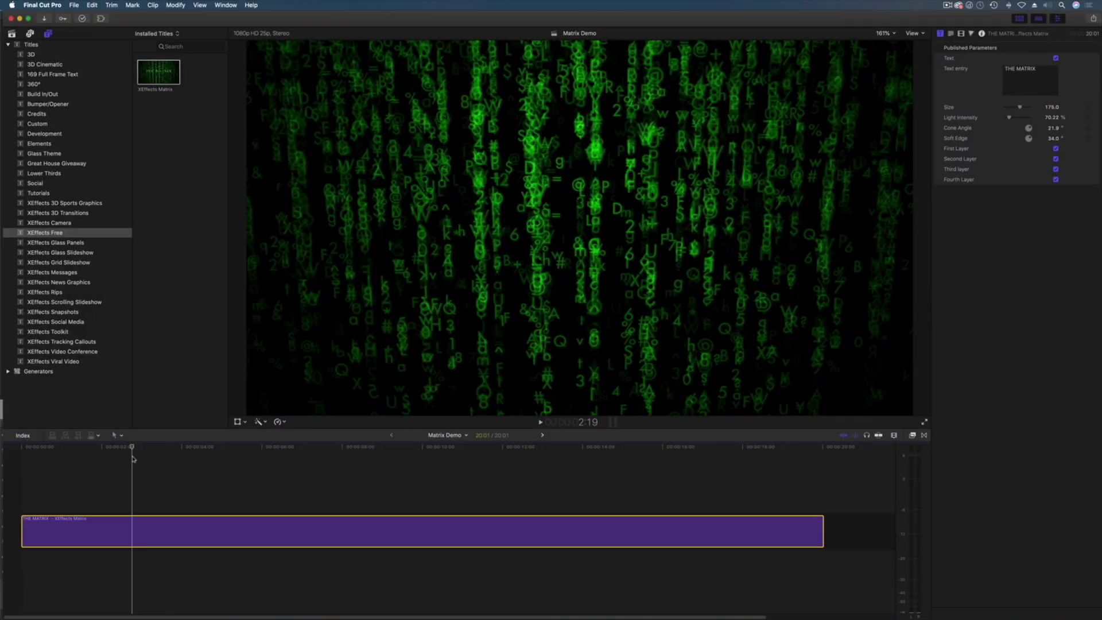
- Switch to Final Cut Pro and preview the XEffects Matrix title in the Matrix Demo timeline
left_click_drag(133, 459, 278, 460)
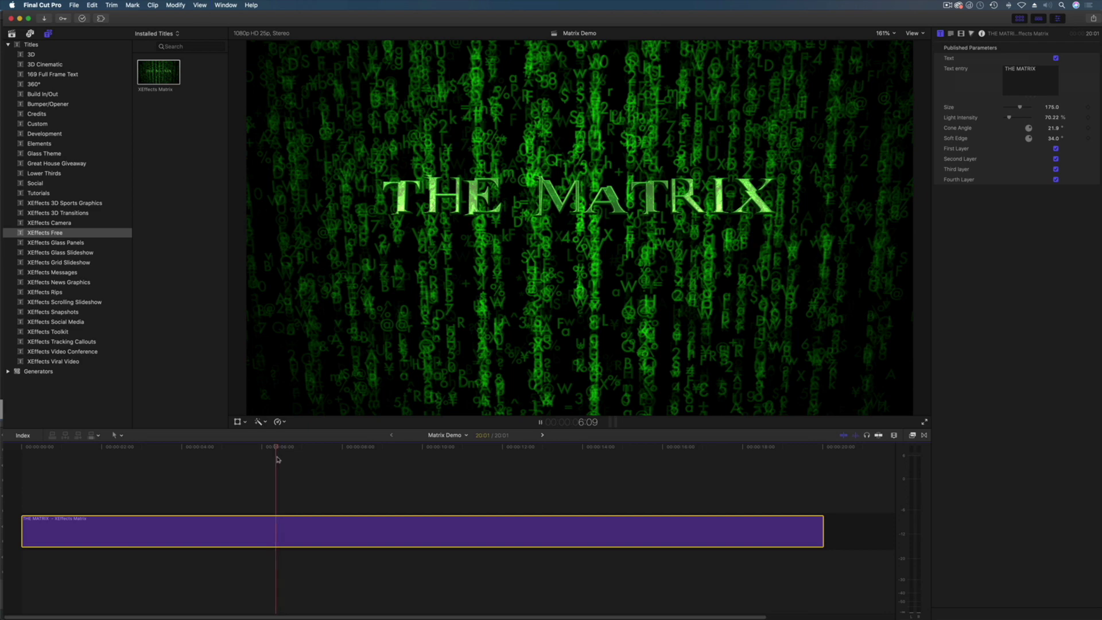
key("space")
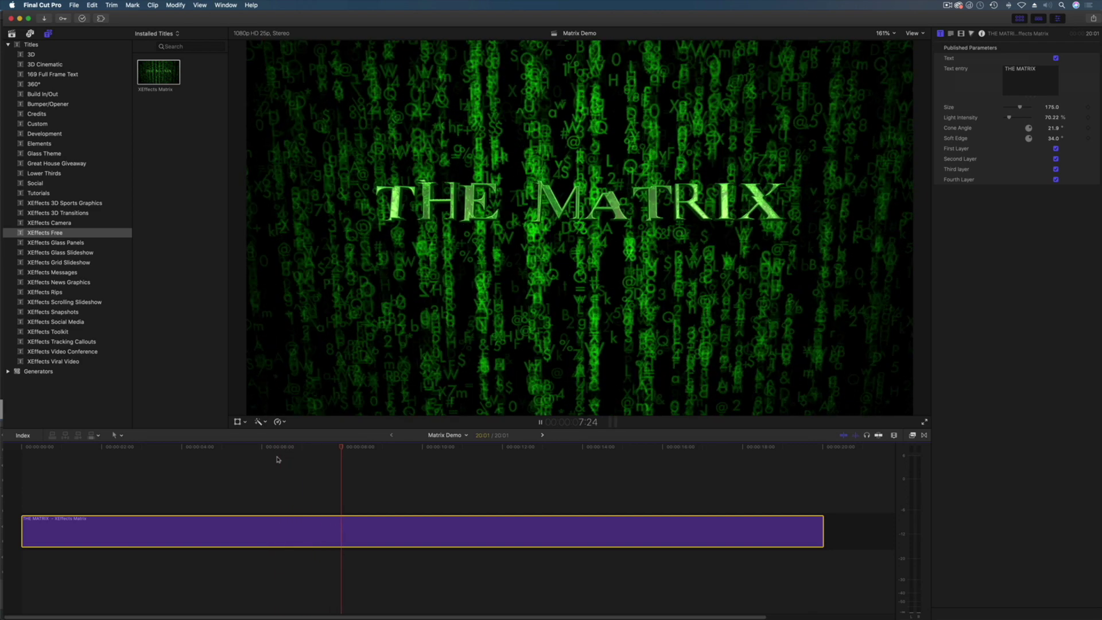
key("space")
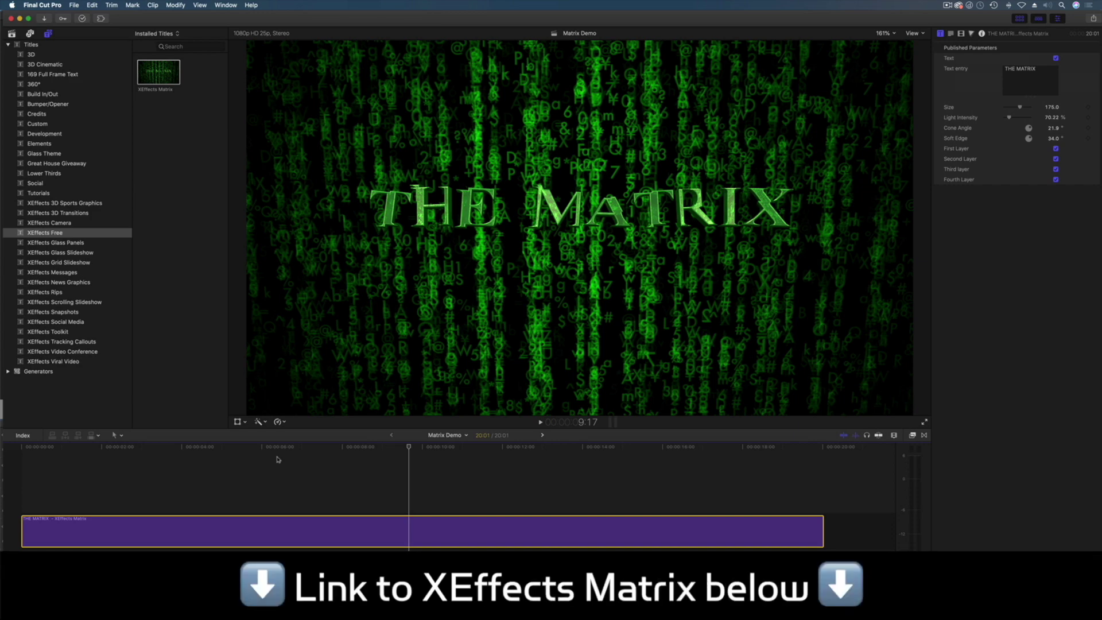
key("space")
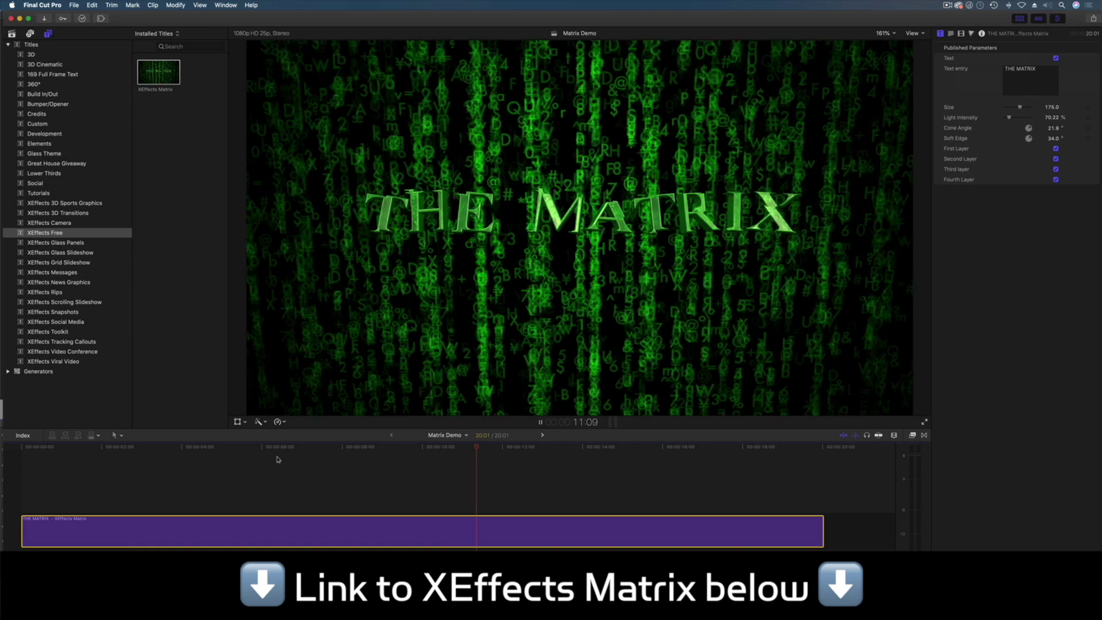
key("space")
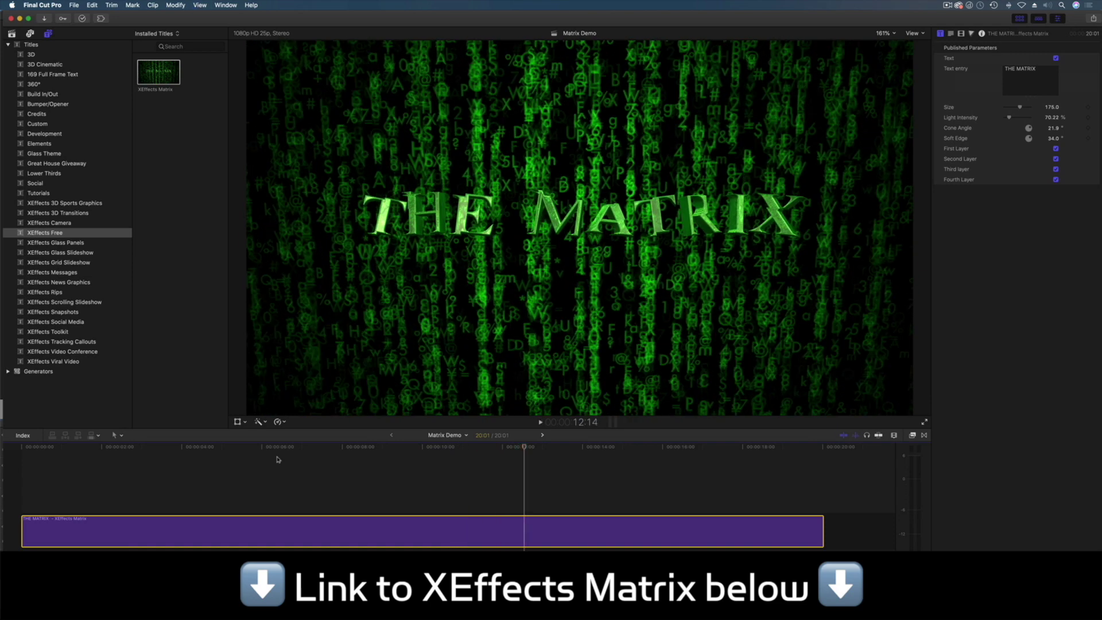